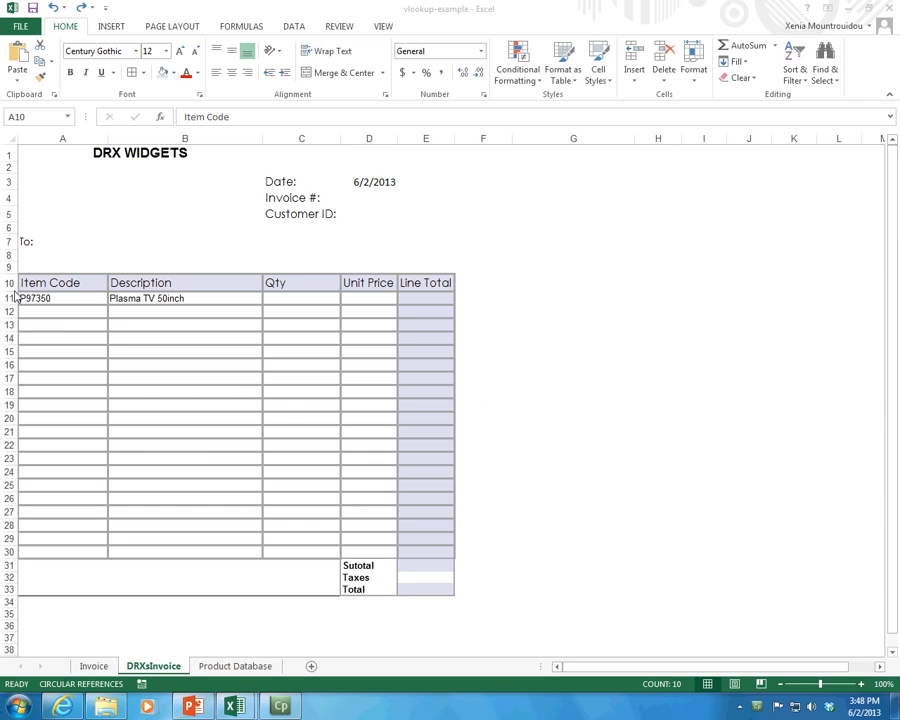
- Apply the medium solid gray line to the top, bottom, left and inner borders of the invoice table A10:E33
key("ctrl+a")
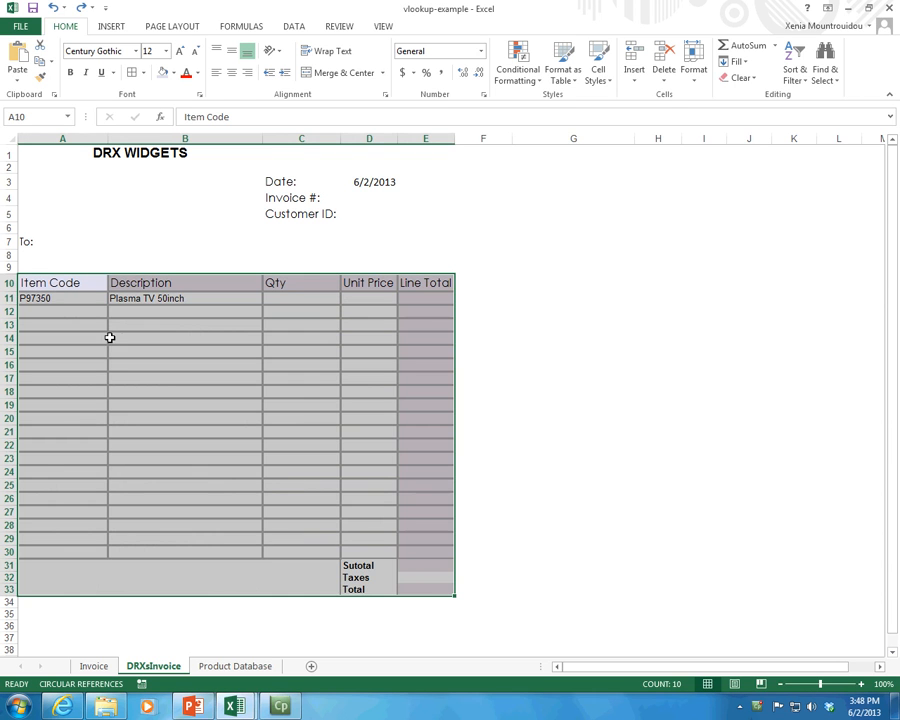
left_click(58, 285)
left_click_drag(53, 285, 447, 590)
key("ctrl+1")
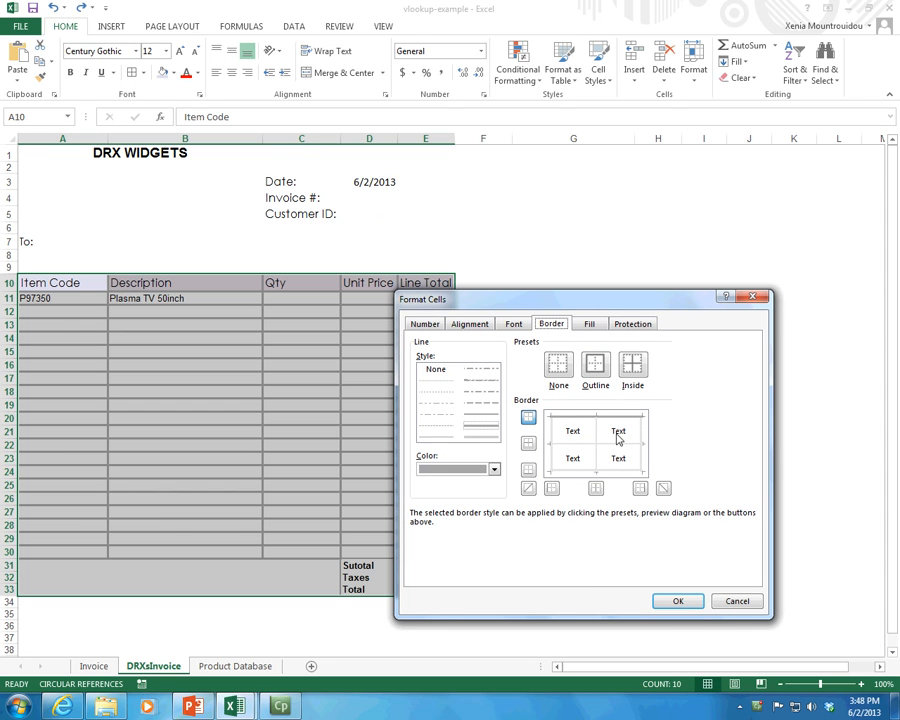
key("Escape")
left_click(146, 73)
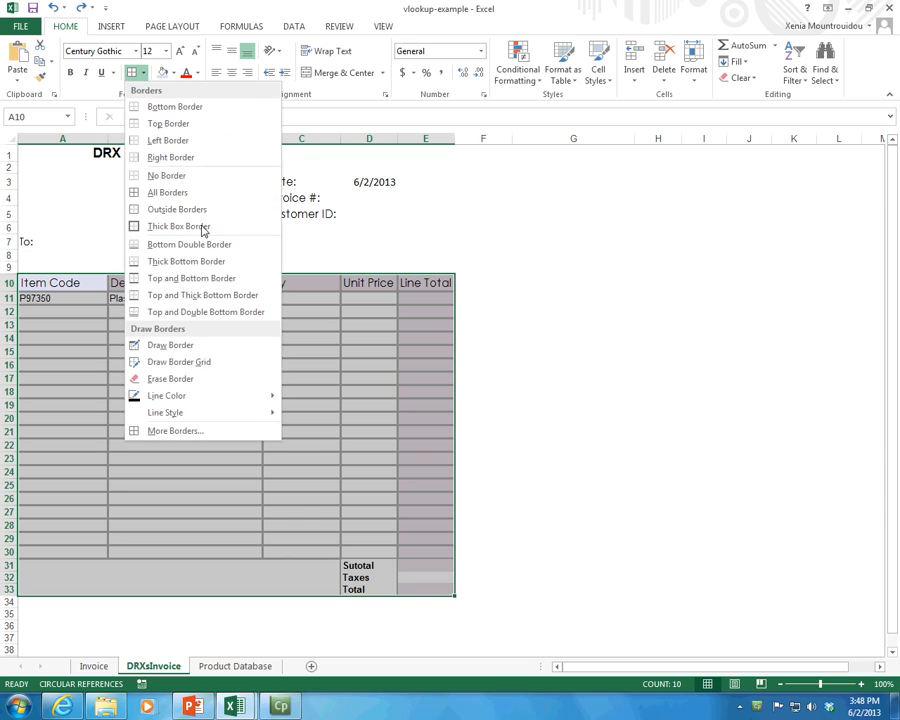
left_click(185, 436)
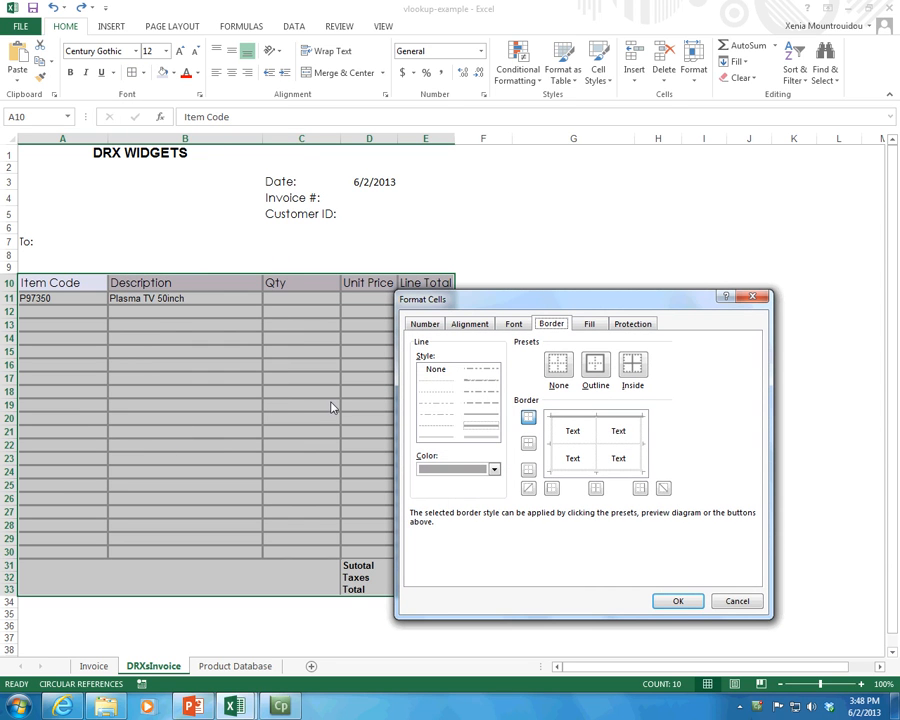
left_click(493, 418)
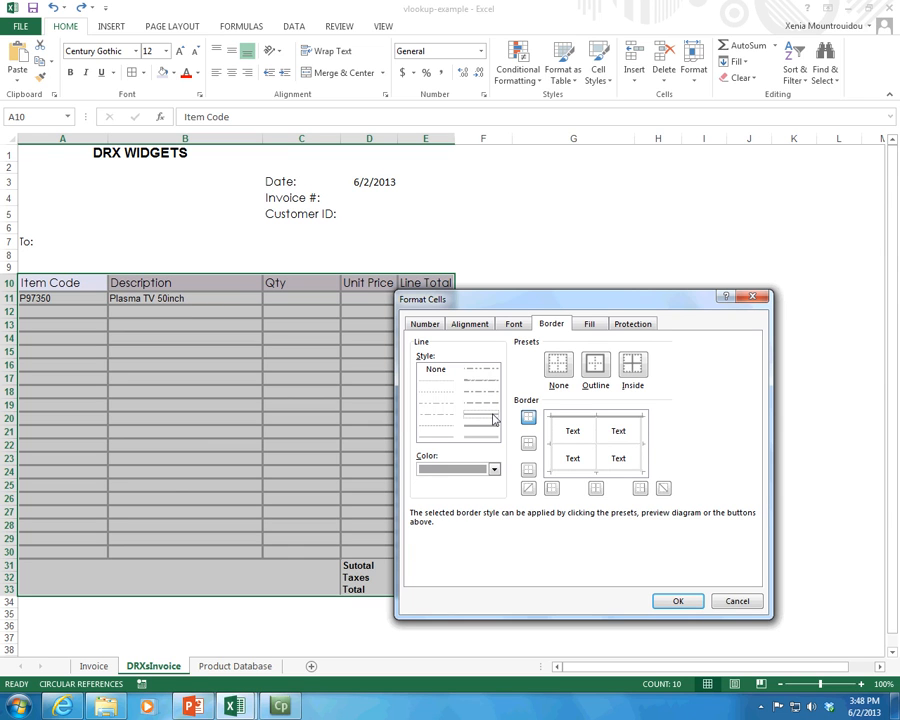
left_click(493, 427)
left_click(528, 443)
left_click(529, 469)
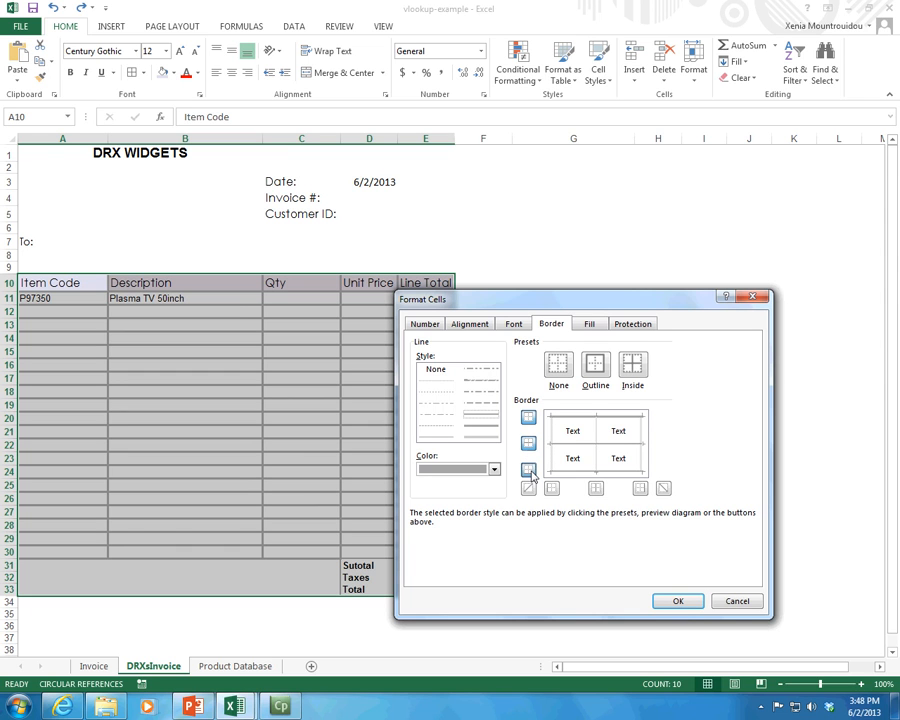
left_click(526, 419)
left_click(553, 490)
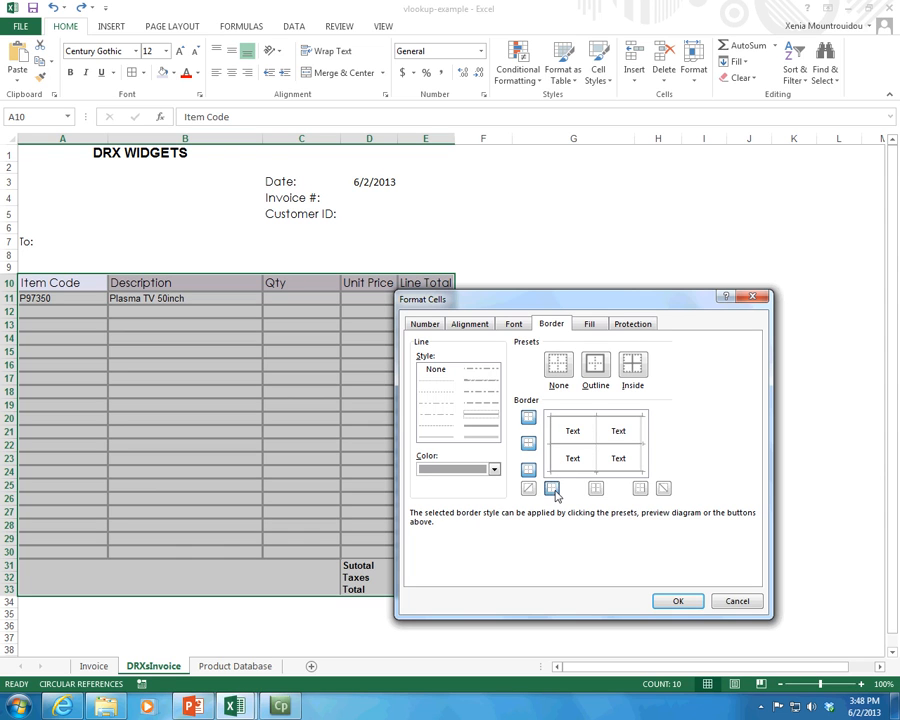
left_click(596, 488)
left_click(682, 601)
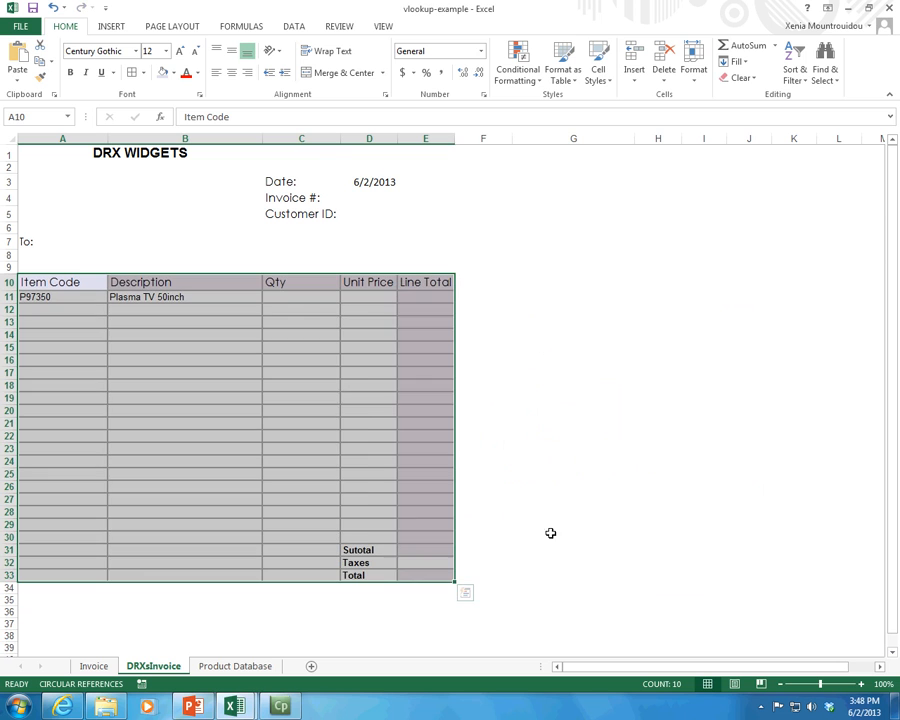
left_click(390, 462)
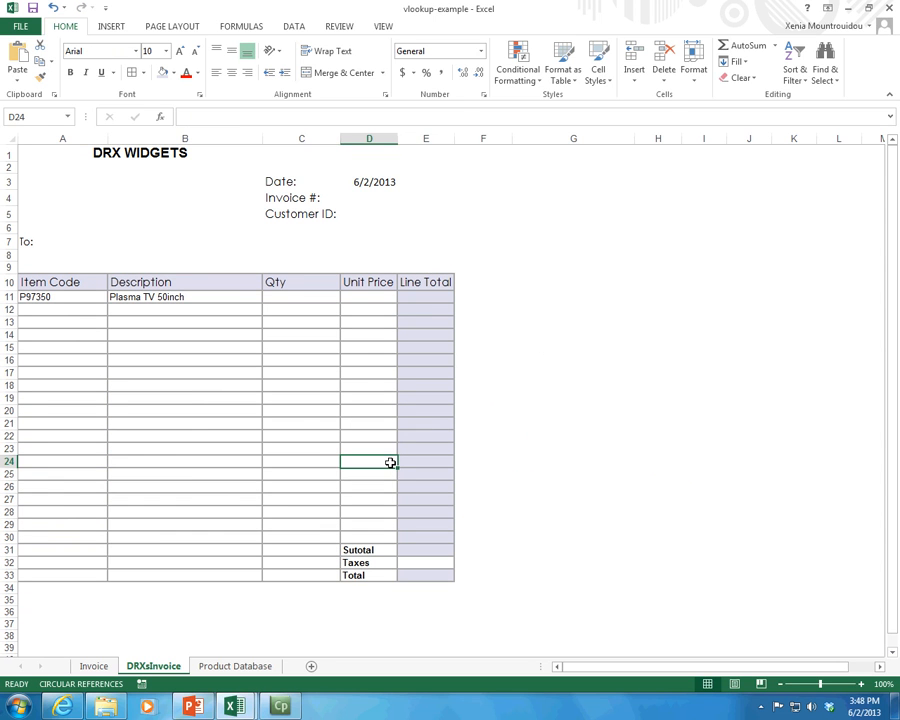
- Try adding a bottom border to the blank cells A31:C33, and undo it
left_click_drag(88, 550, 281, 576)
left_click(144, 74)
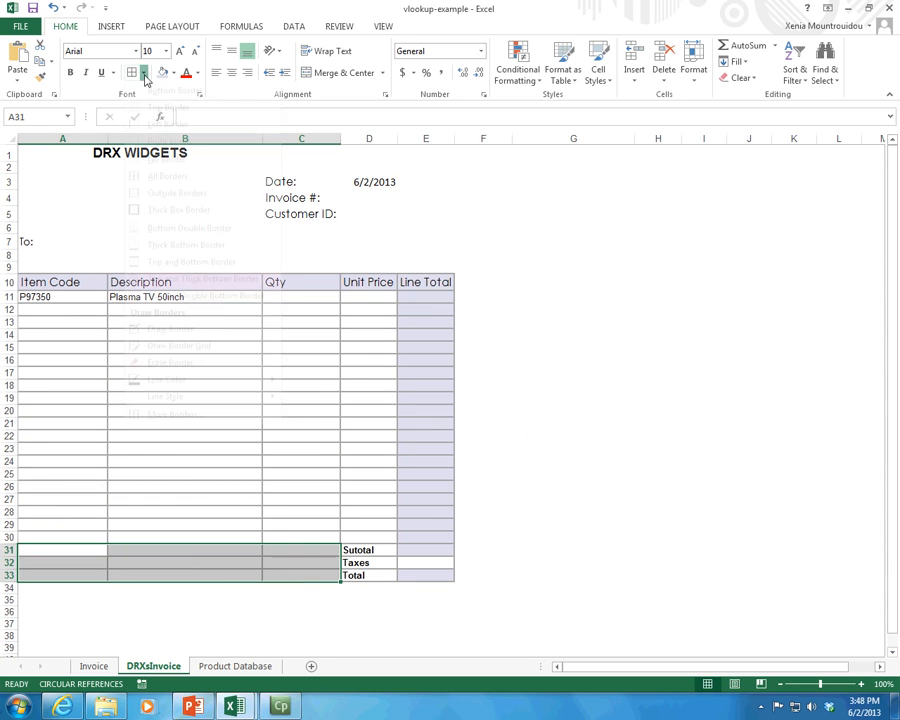
left_click(140, 107)
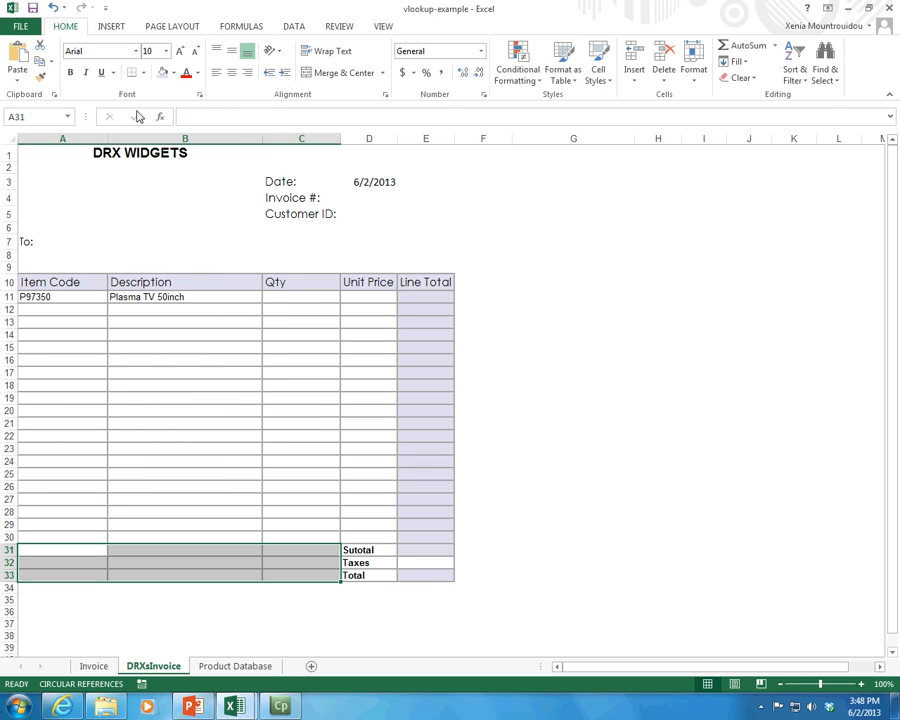
left_click(219, 572)
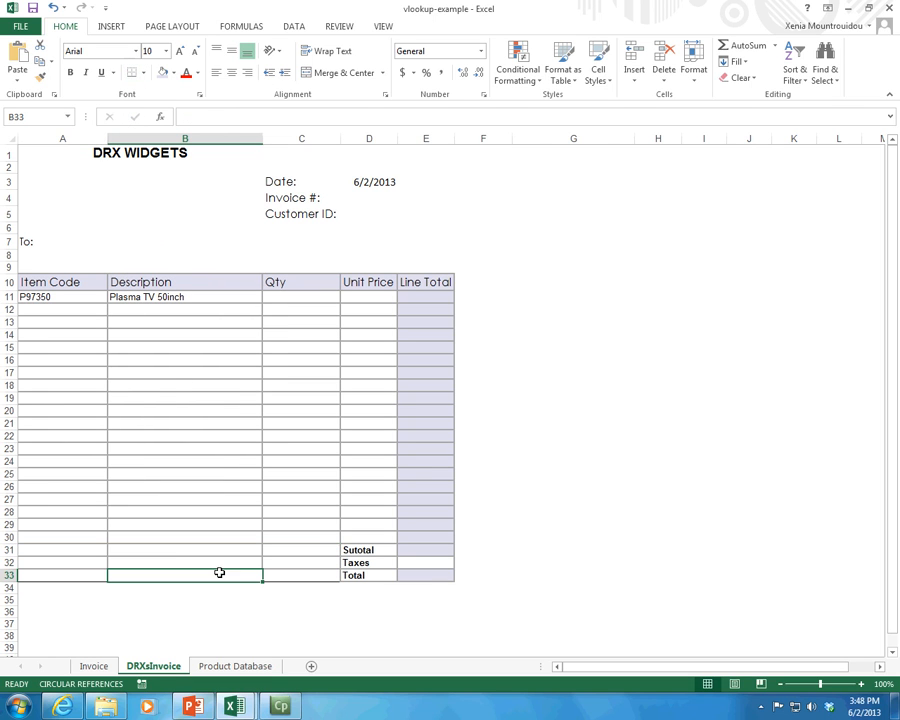
left_click(53, 8)
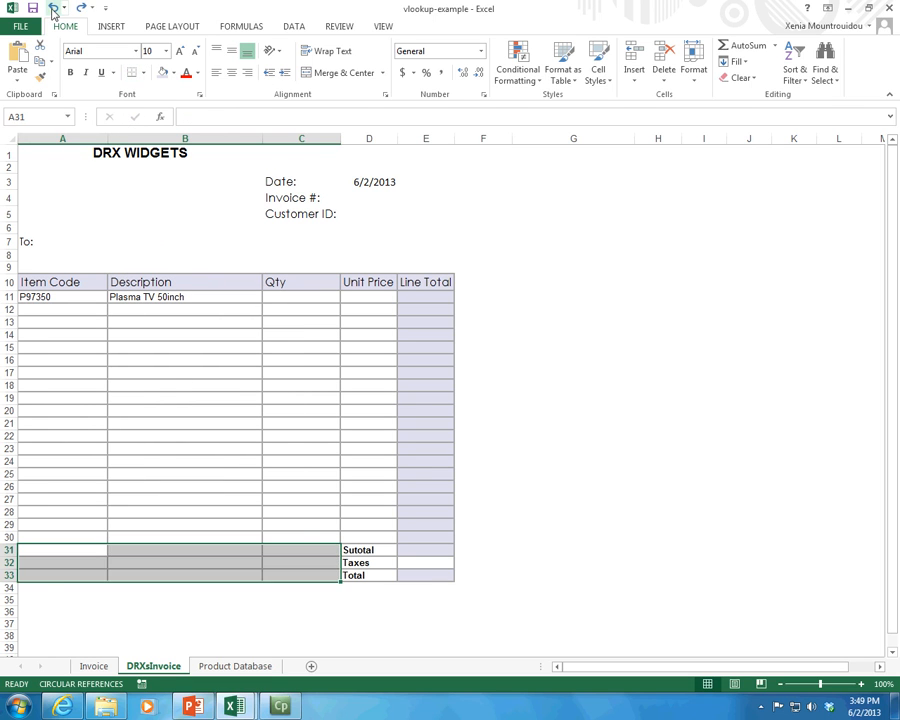
- Remove all borders from the blank cells A31:C33 beside the totals
left_click(143, 80)
left_click(140, 175)
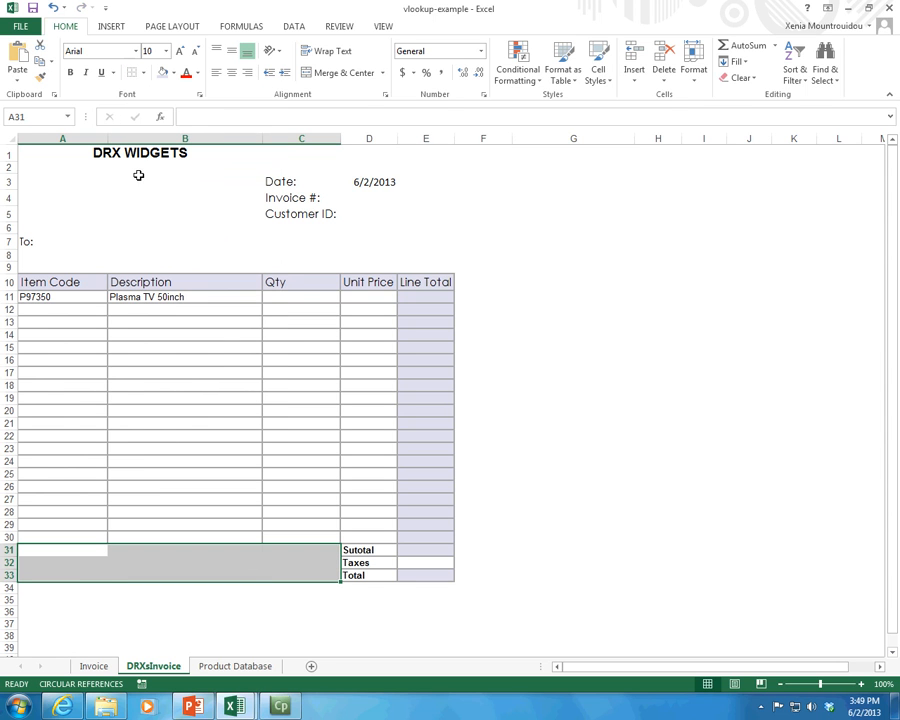
left_click(84, 551)
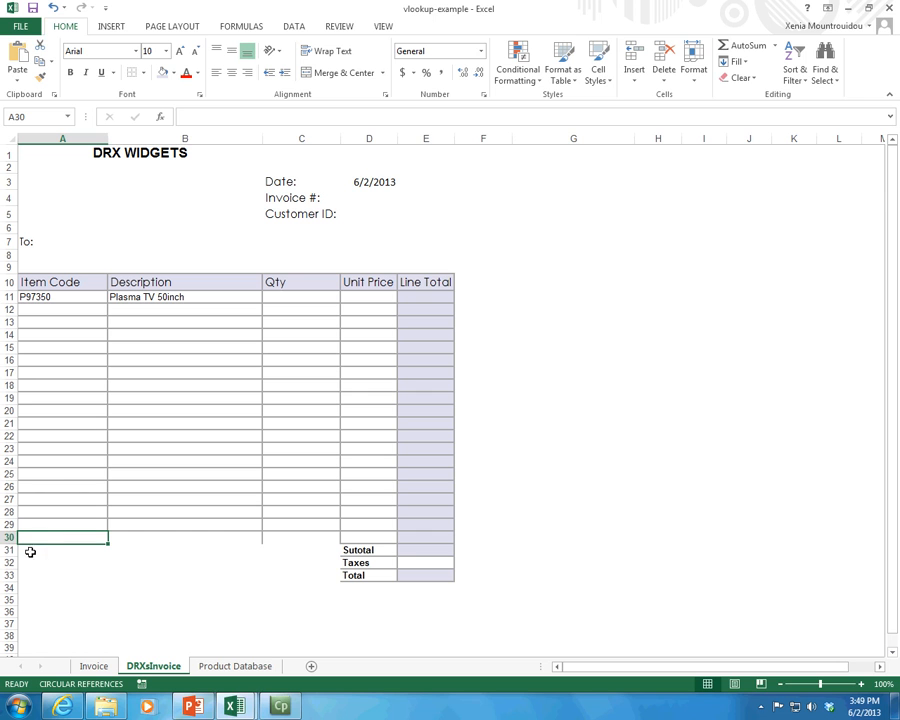
- Outline the blank block A31:C33 on all four sides with a medium solid gray border
left_click_drag(30, 551, 303, 571)
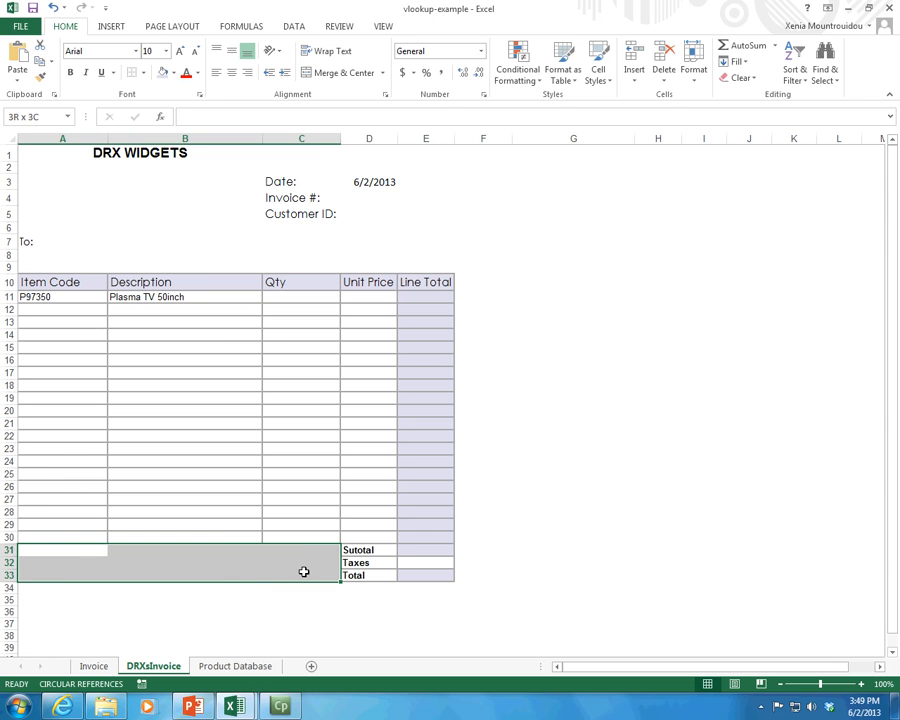
left_click(143, 73)
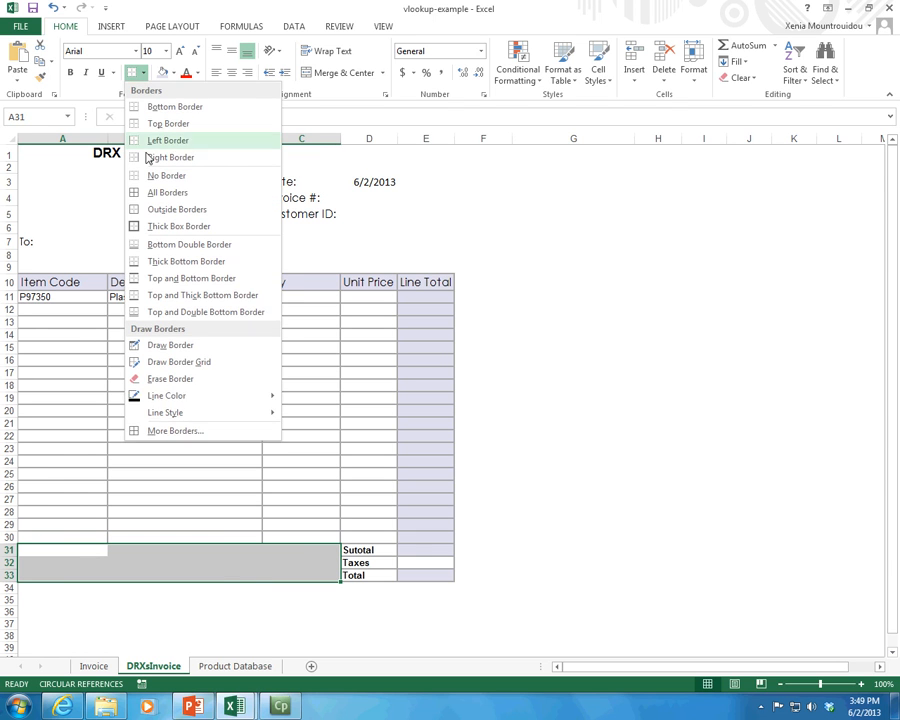
left_click(204, 438)
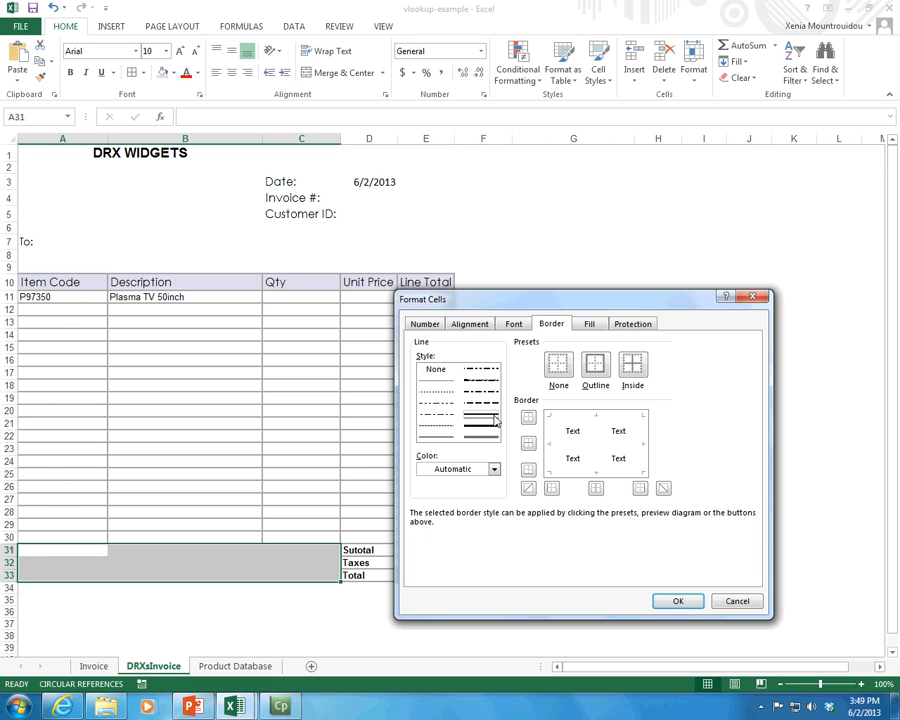
left_click(494, 469)
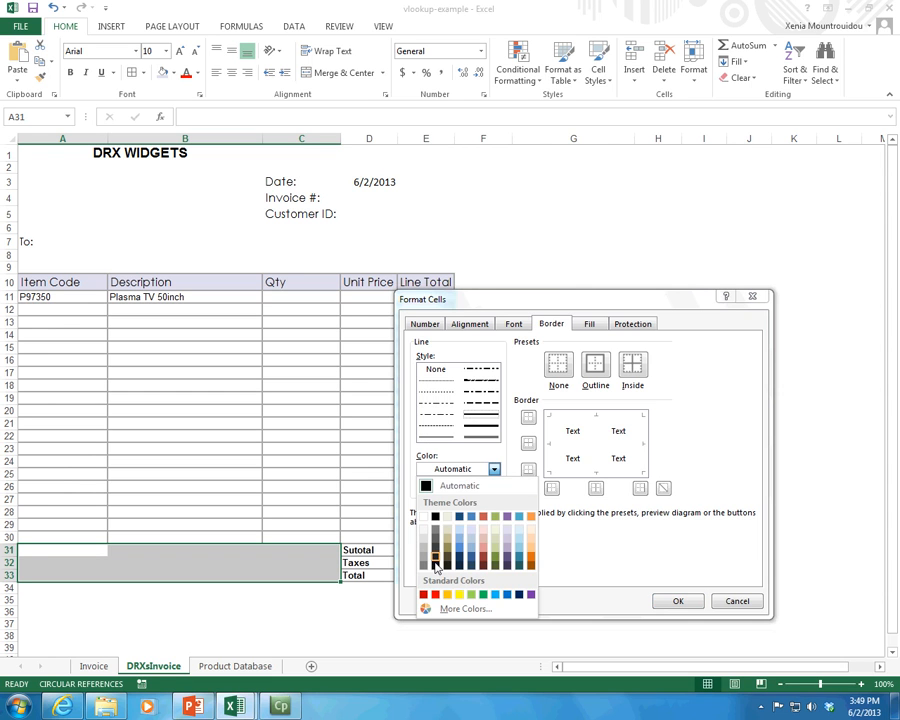
left_click(495, 552)
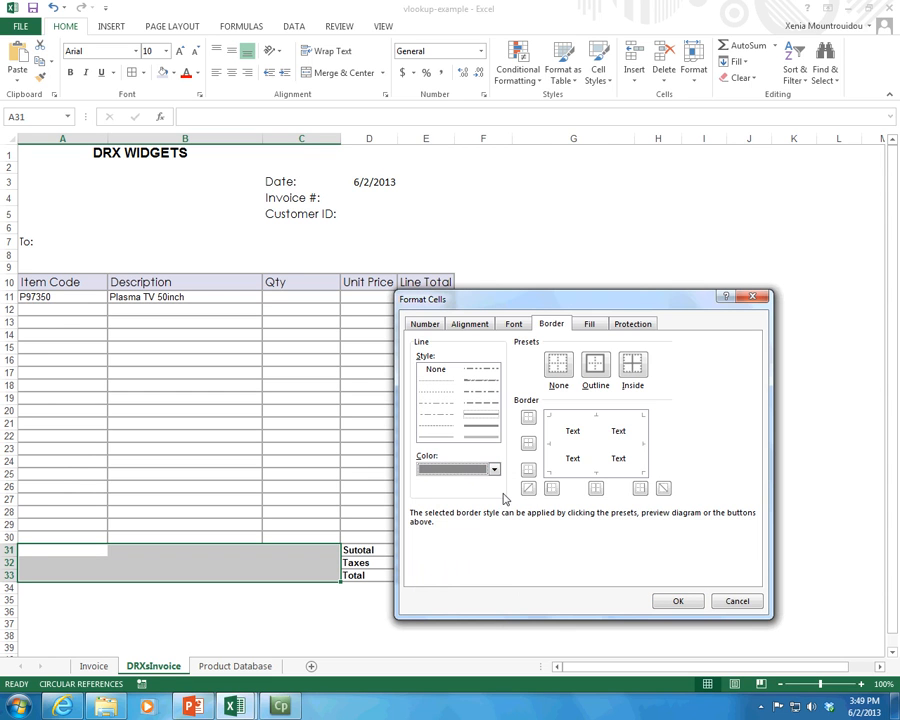
left_click(528, 417)
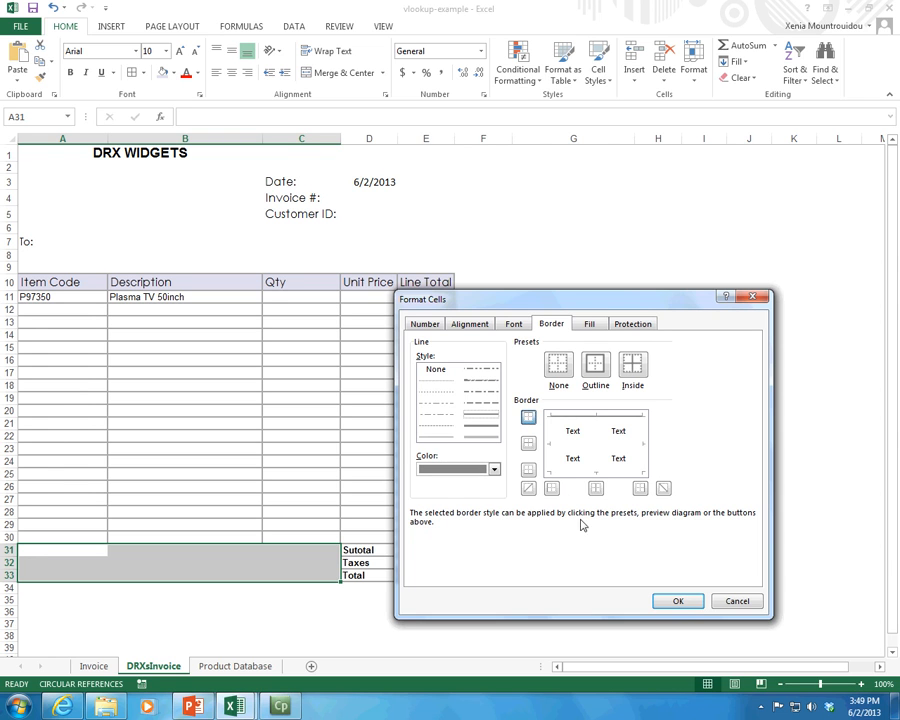
left_click(528, 469)
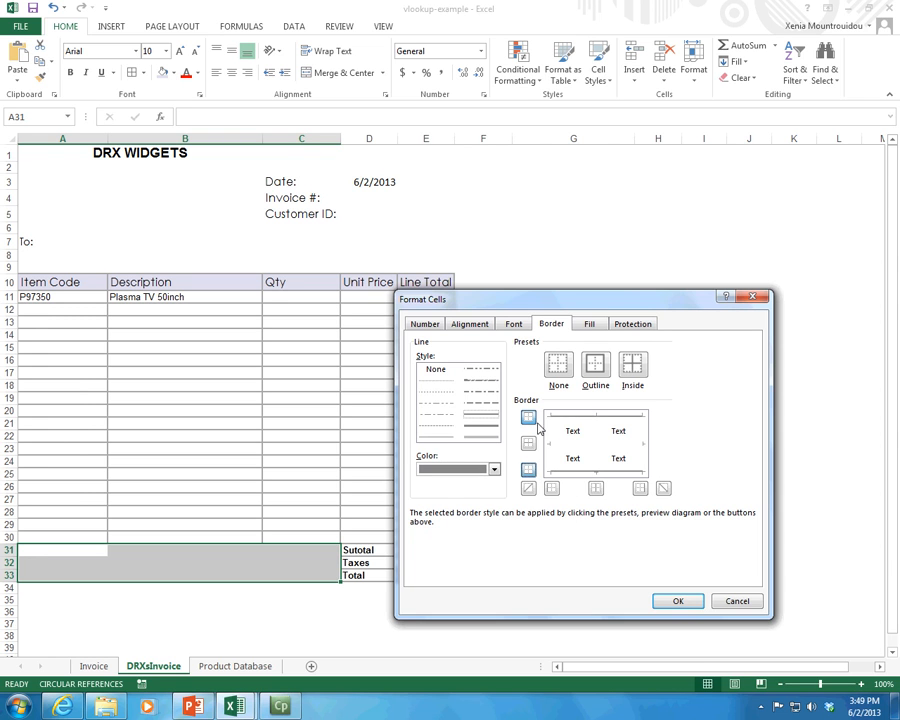
left_click(552, 495)
left_click(639, 495)
left_click(678, 601)
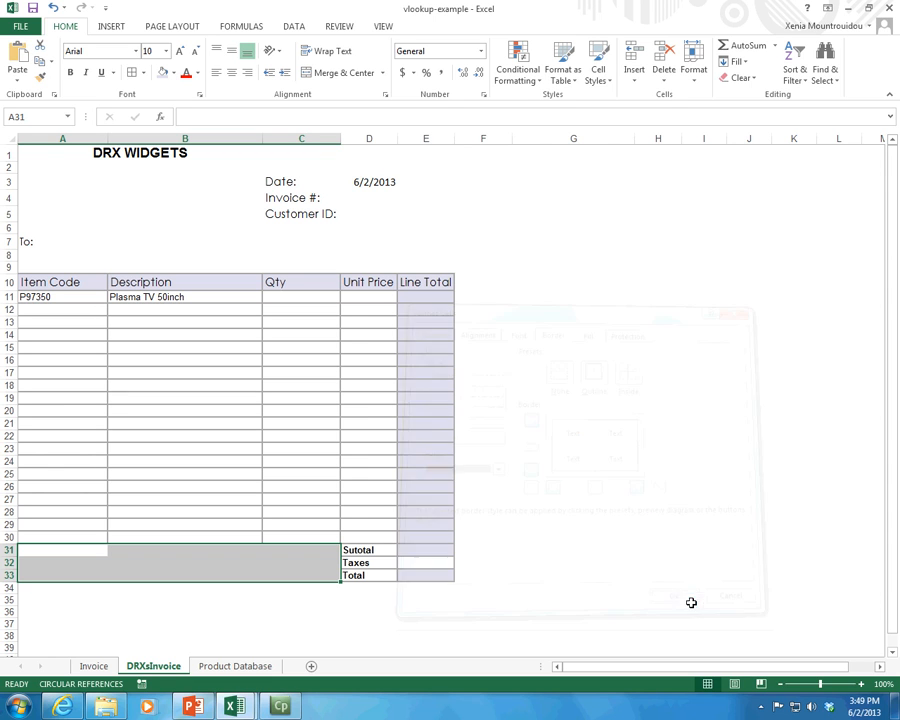
left_click(338, 600)
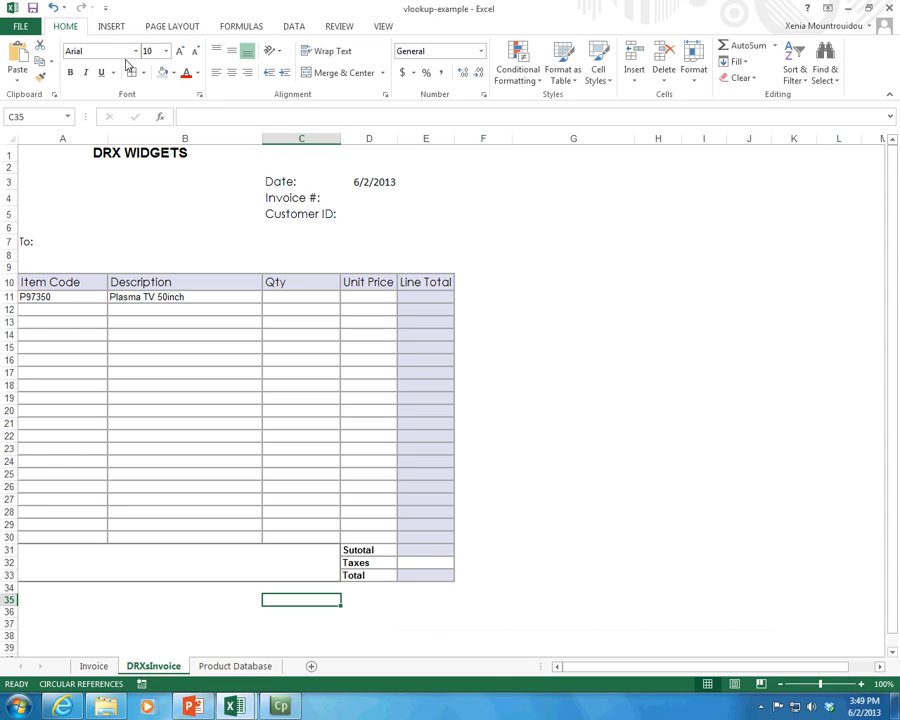
- Check the invoice sheet in the print preview and return to the worksheet
left_click(12, 30)
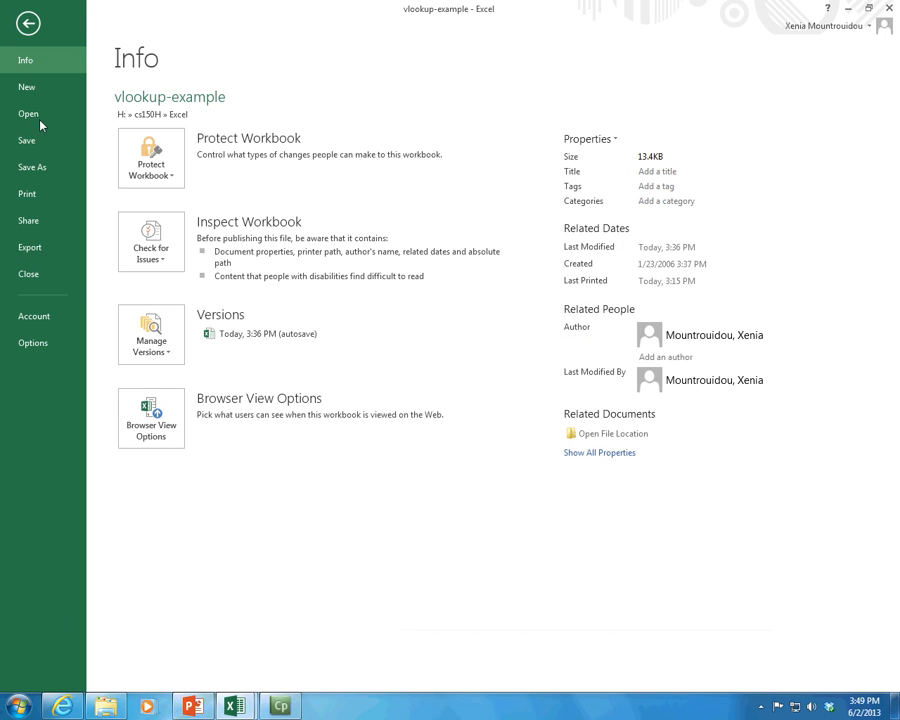
left_click(51, 202)
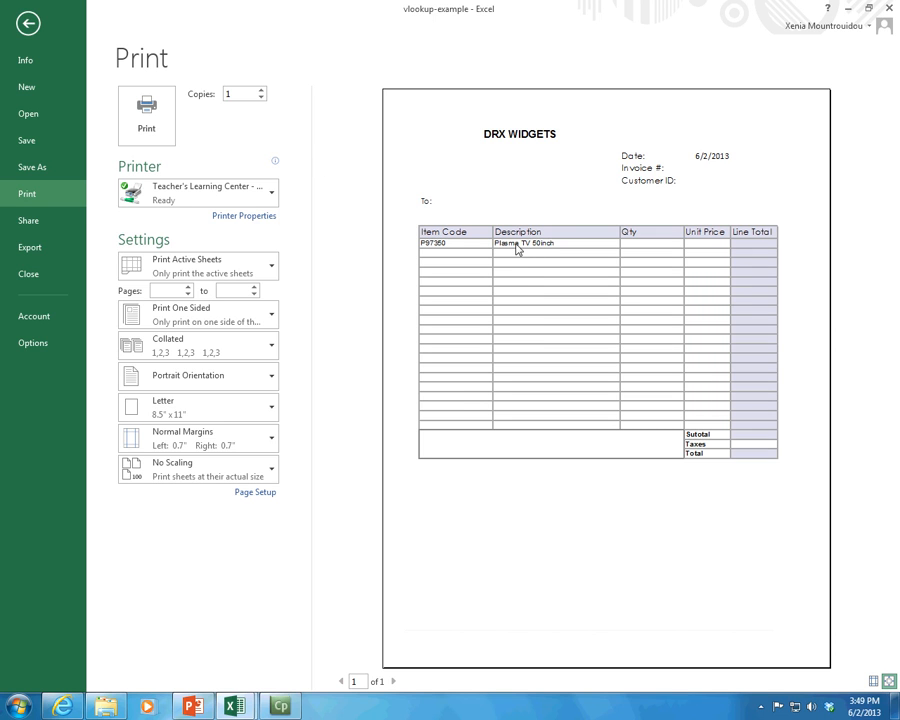
left_click(30, 26)
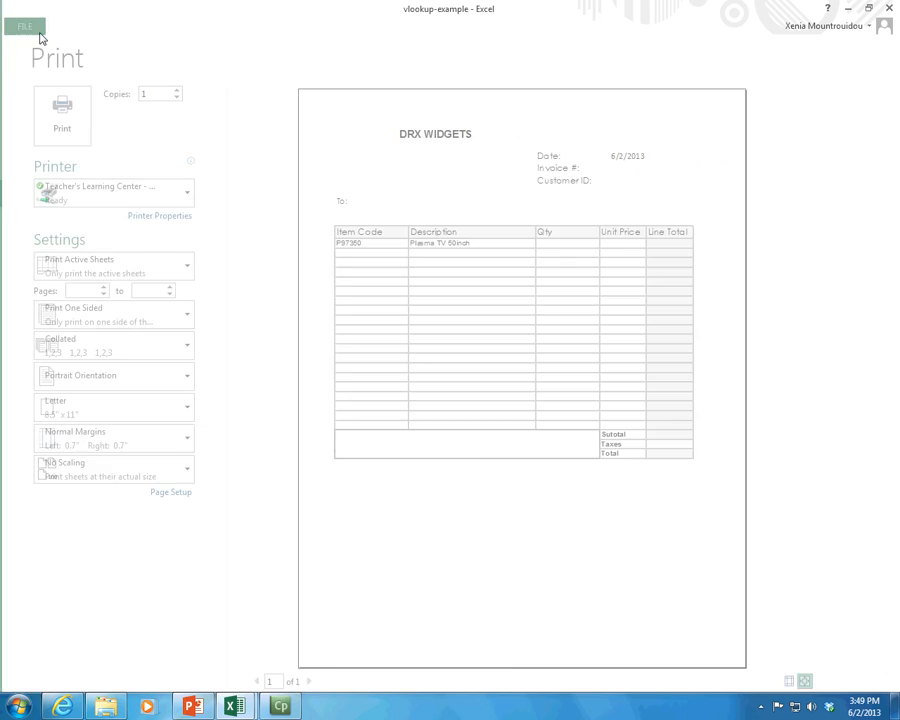
- Show the formulas on the invoice sheet and select the VLOOKUP formula in B11 for a closer look
left_click(221, 306)
left_click(222, 296)
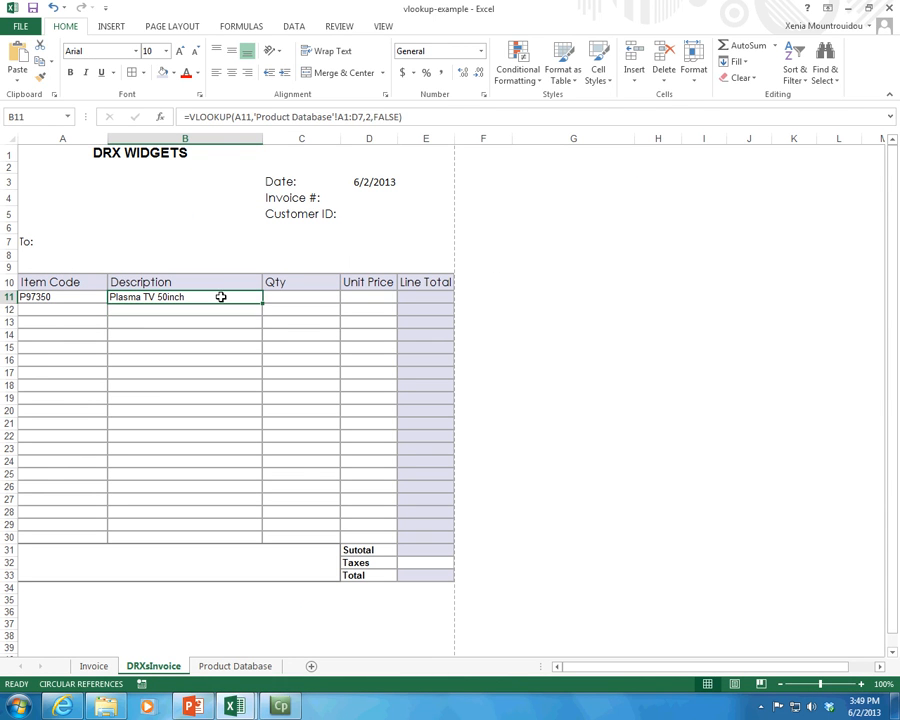
key("ctrl+grave")
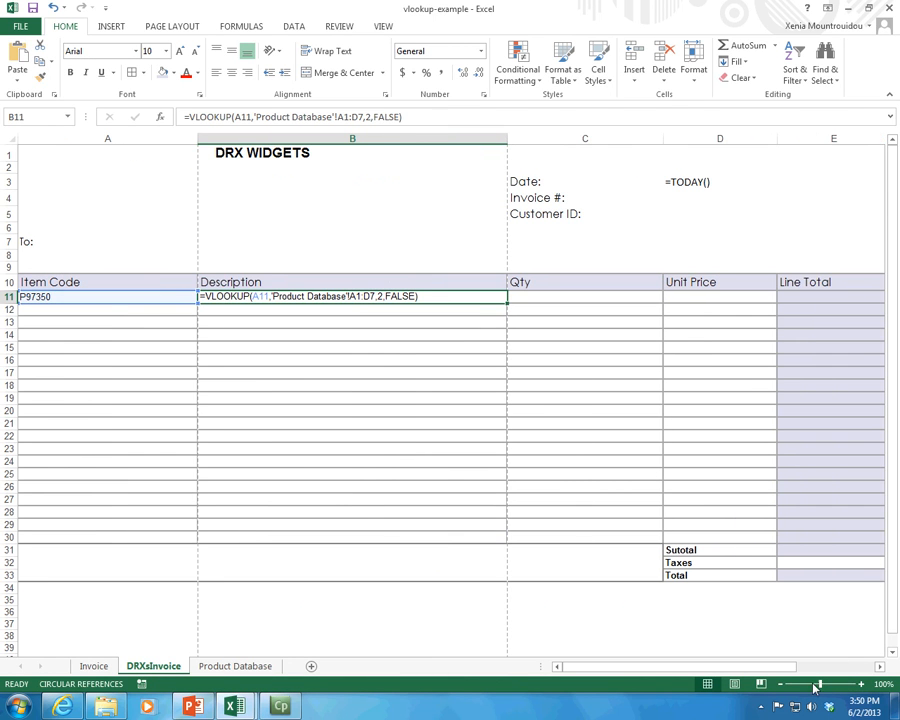
left_click(862, 685)
left_click(862, 685)
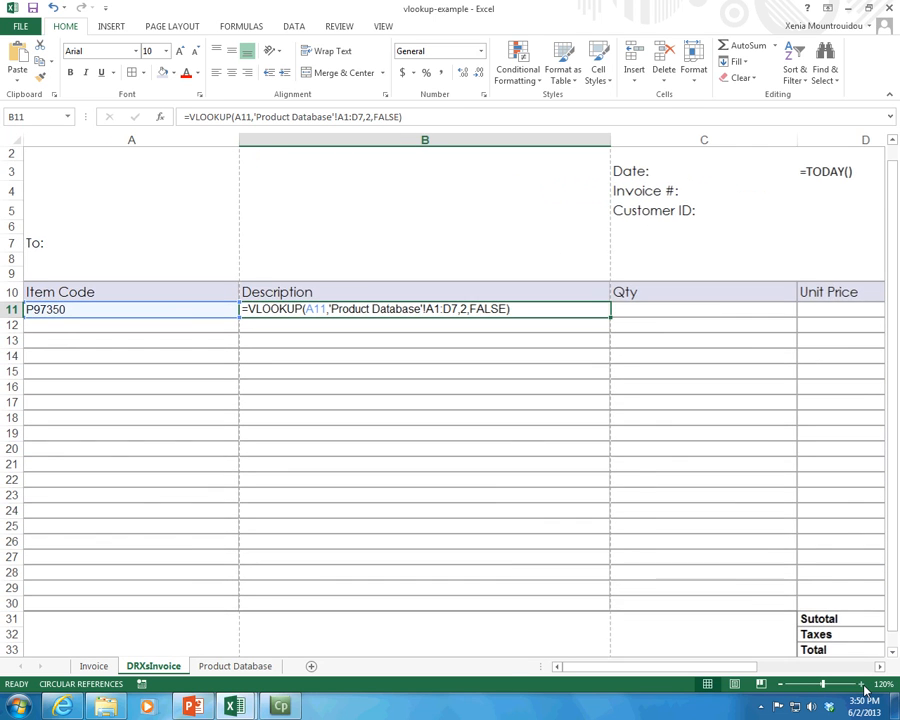
left_click(862, 685)
left_click(415, 360)
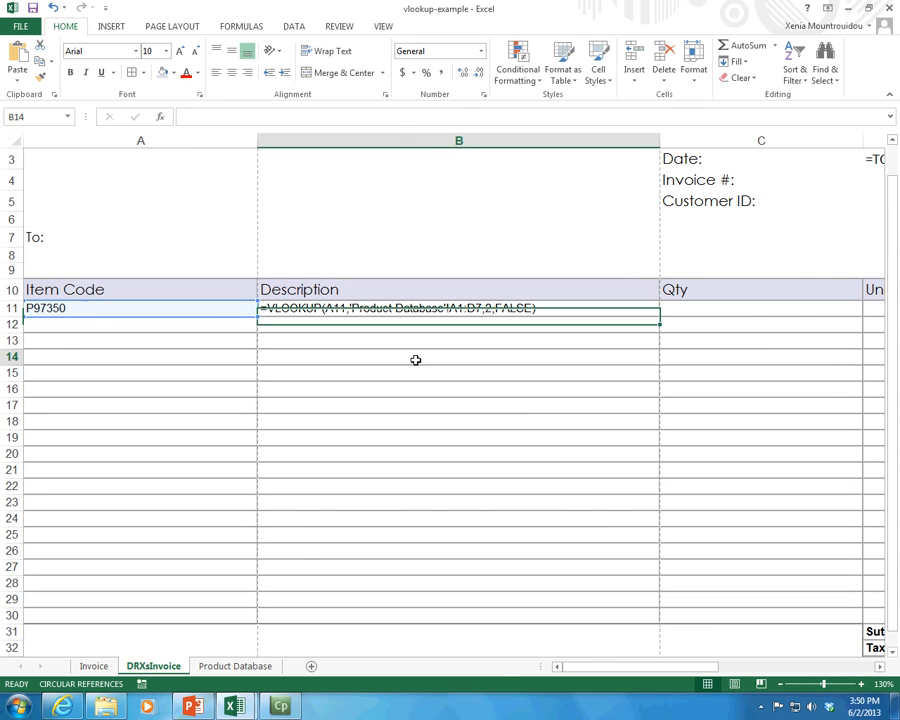
left_click(418, 310)
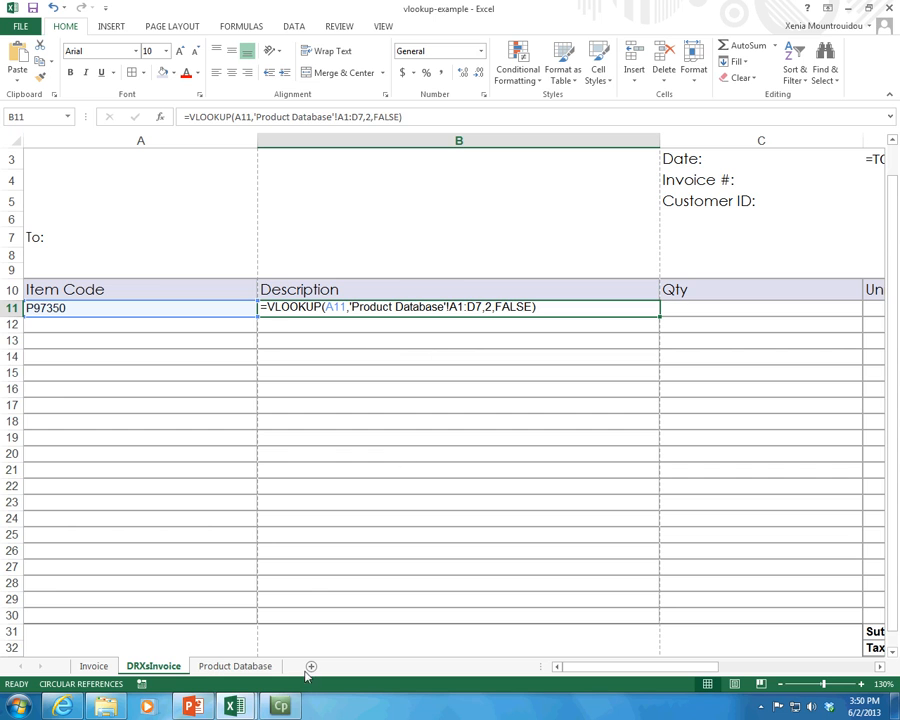
- Examine the lookup range A1:D7 on the Product Database sheet
left_click(207, 665)
left_click_drag(65, 168, 516, 285)
left_click(235, 666)
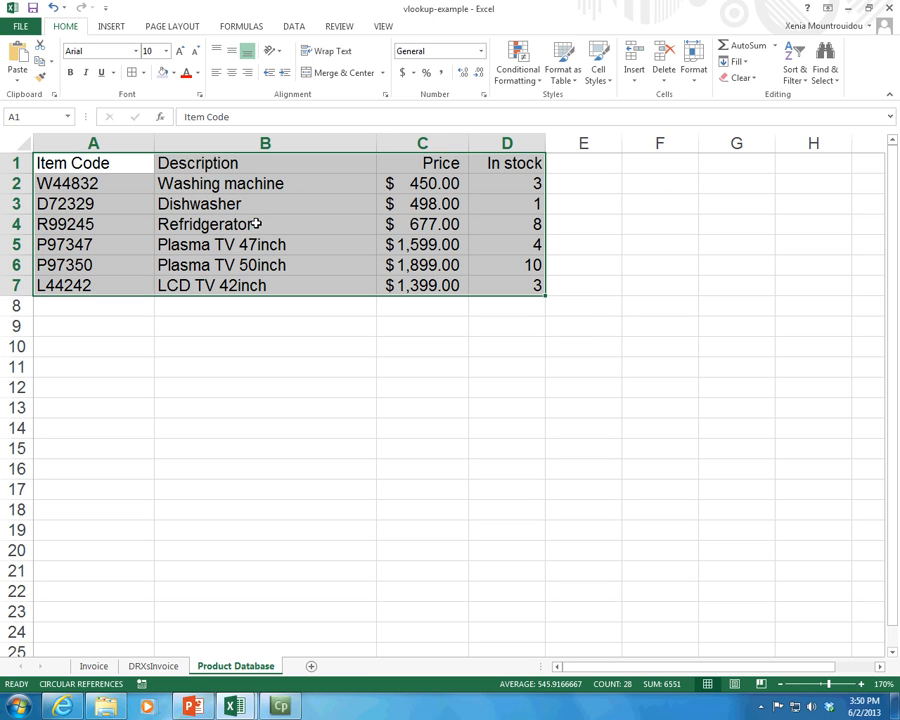
- Examine the VLOOKUP formula in B11 of the DRXsInvoice sheet argument by argument, from the lookup value through to the range lookup
left_click(139, 665)
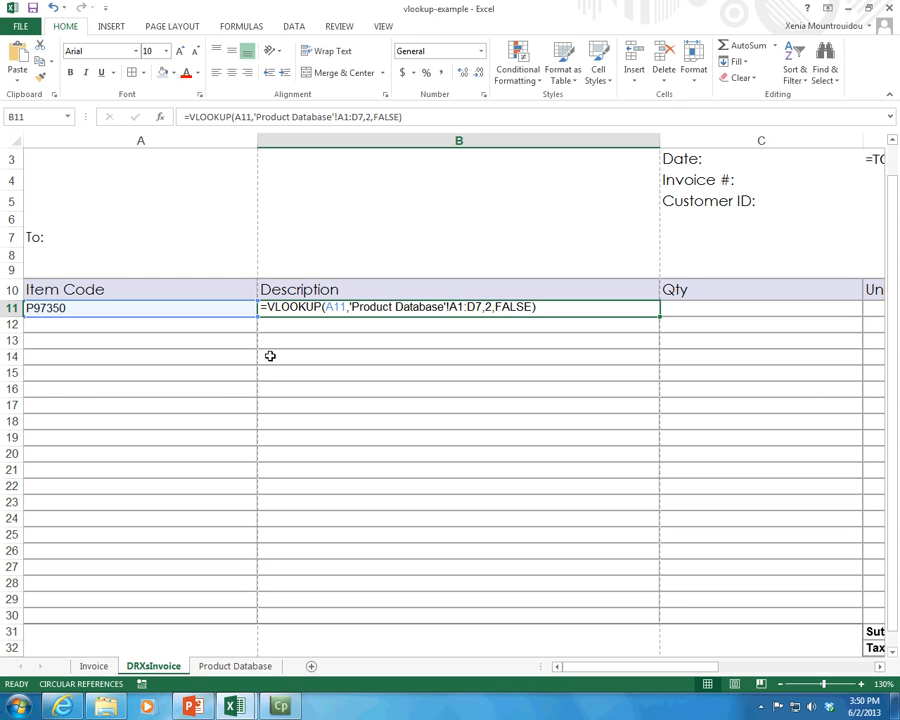
double_click(345, 308)
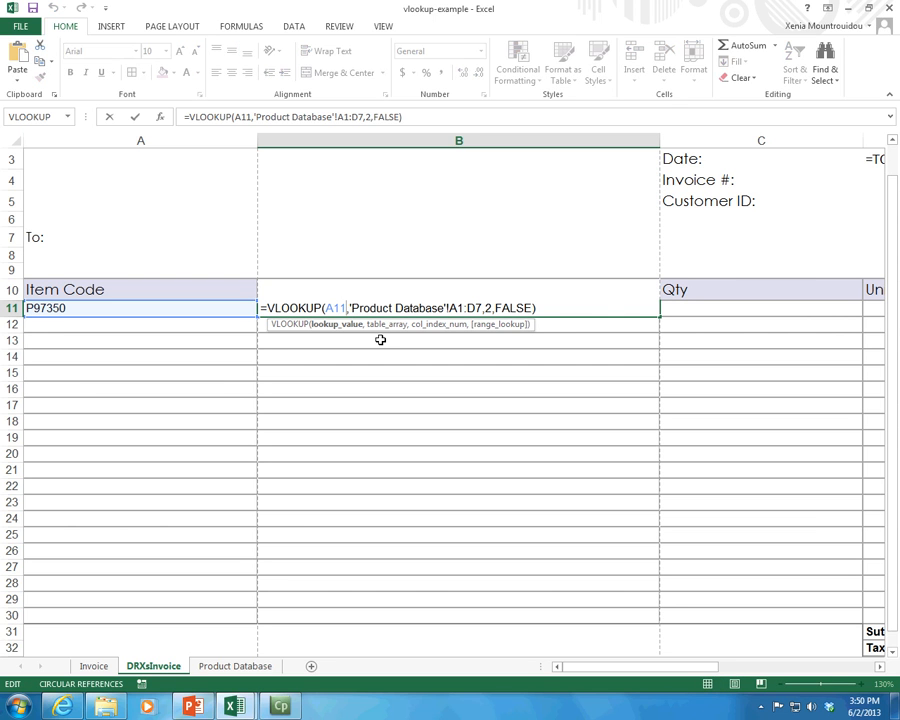
key("Right")
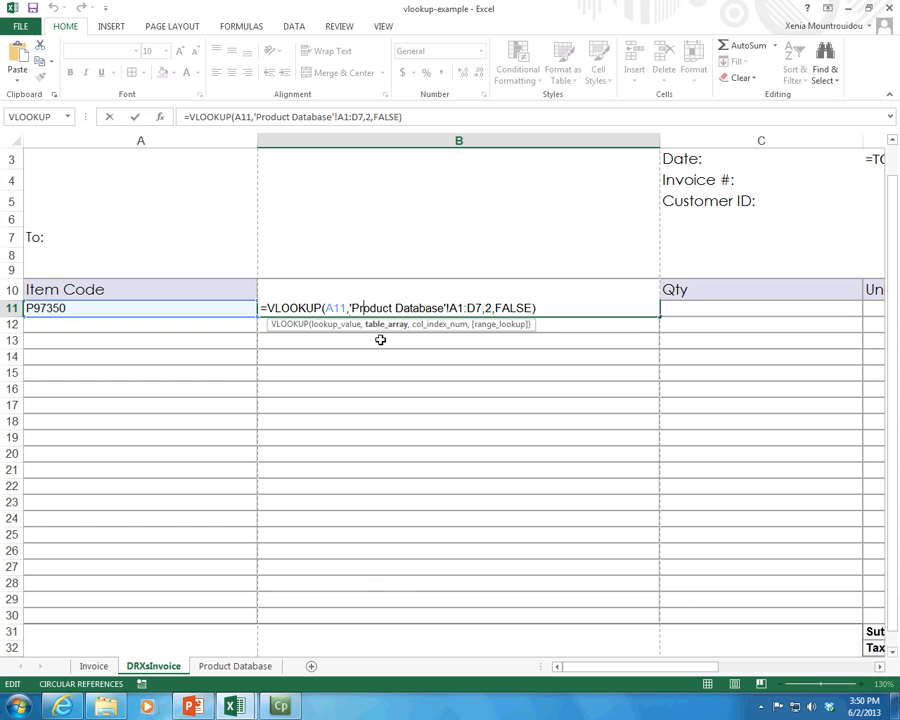
key("Right")
key("Right")
key("Right")
key("Right")
key("Right")
key("Right")
key("Right")
key("Right")
key("Right")
key("Right")
key("Right")
key("Right")
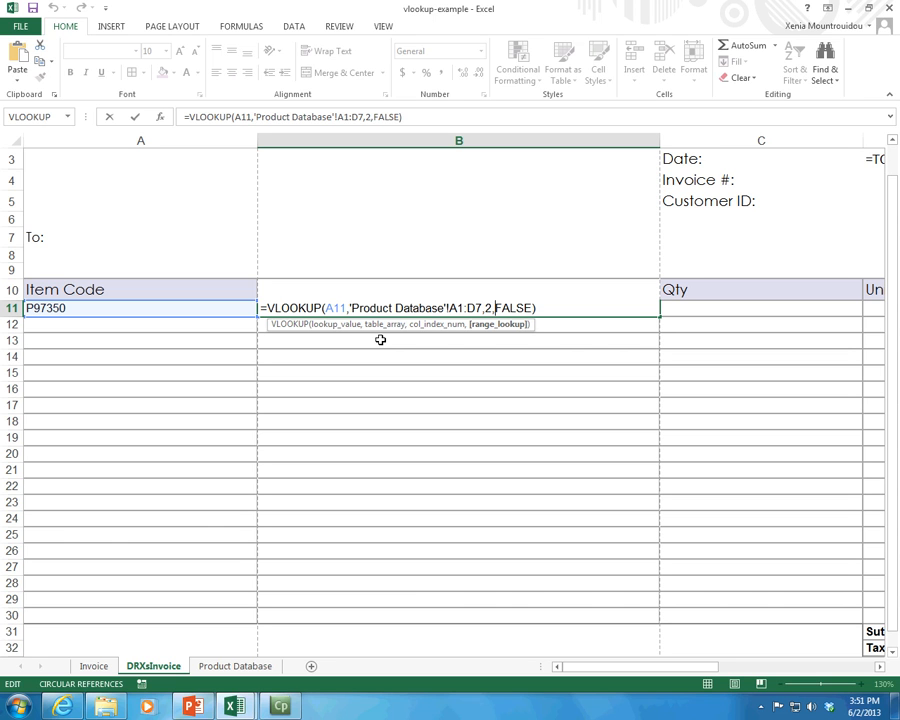
- Check the item codes in A2 and A3 on the Product Database sheet and discard the open formula edit
left_click(235, 666)
left_click(68, 188)
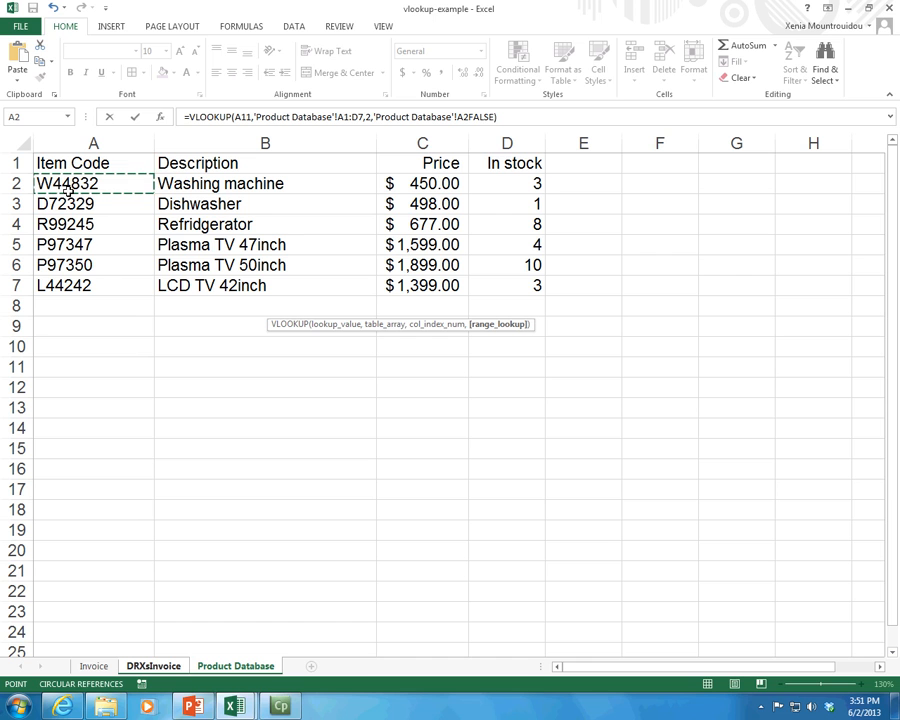
left_click(72, 210)
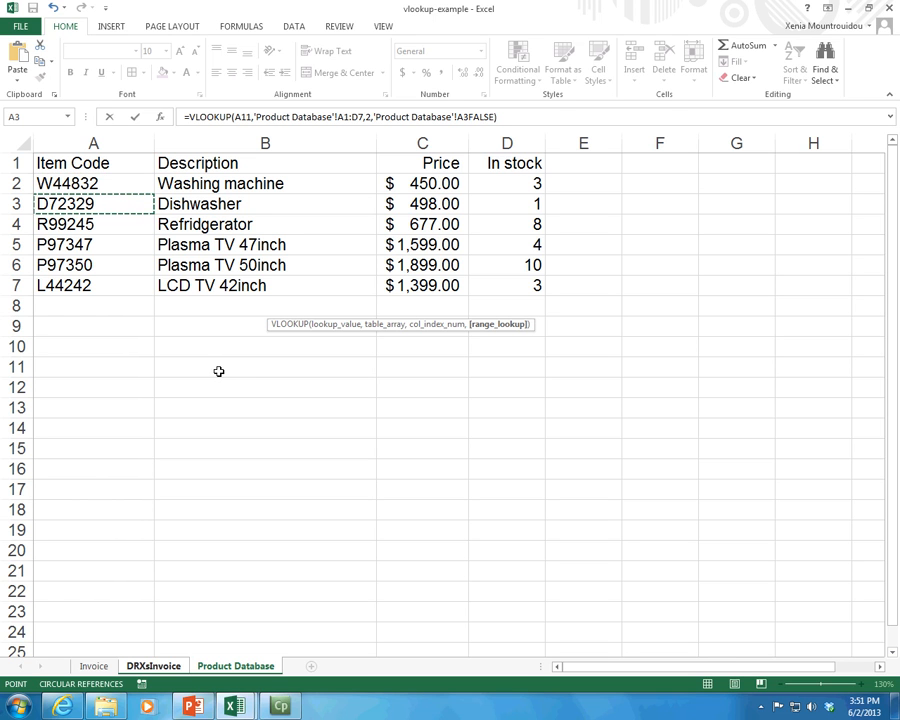
key("Escape")
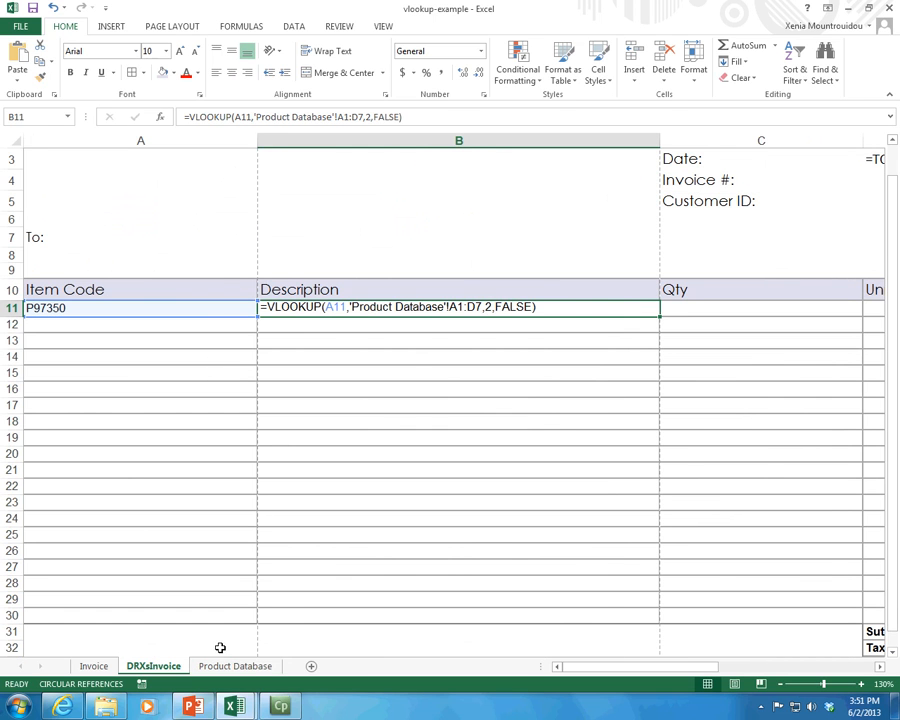
- Copy the VLOOKUP formula from B11 down the Description column to B30
left_click(494, 322)
double_click(503, 308)
left_click_drag(659, 316, 627, 621)
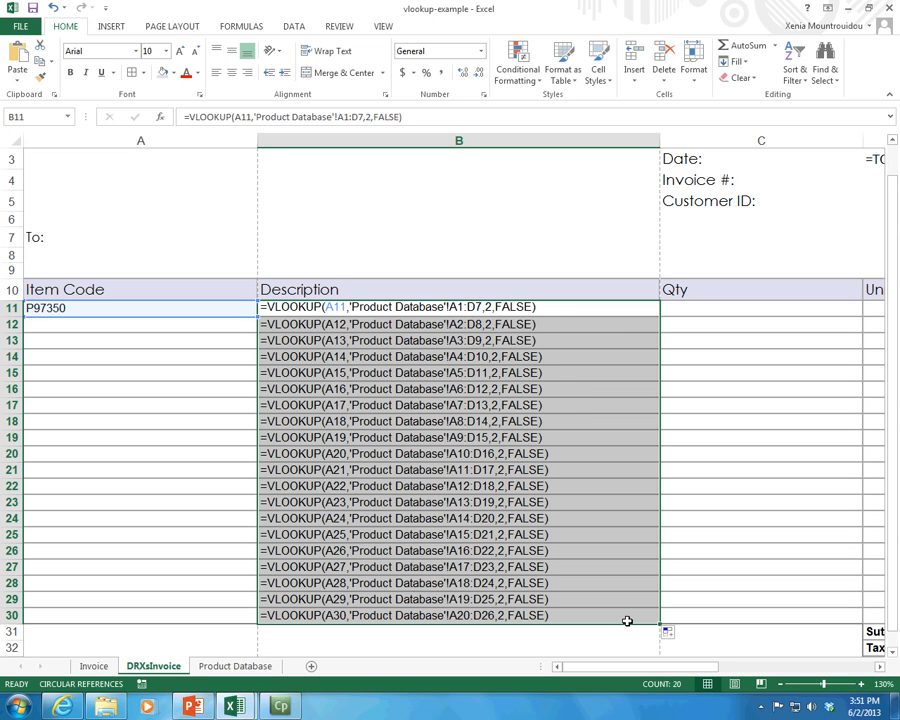
- Examine the copied VLOOKUP formula in B12, including its column index and the FALSE range lookup argument
left_click(331, 326)
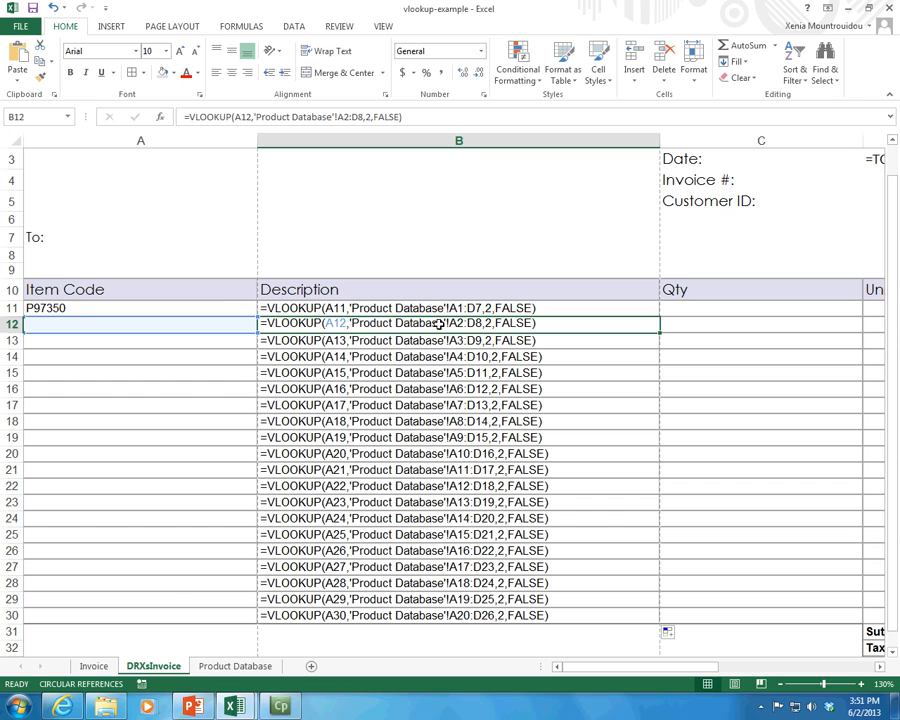
double_click(489, 323)
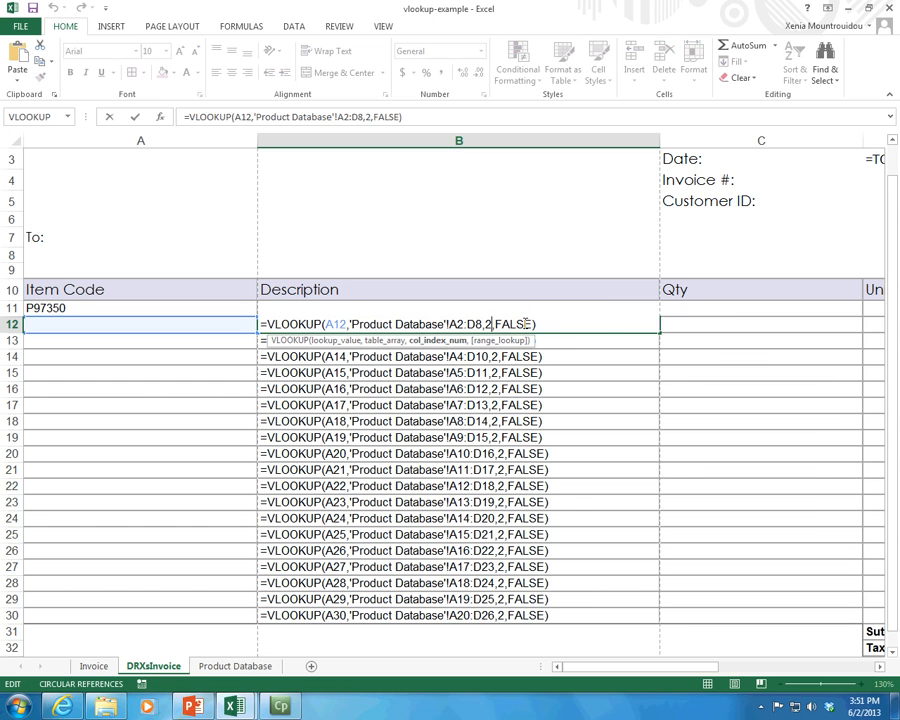
double_click(513, 324)
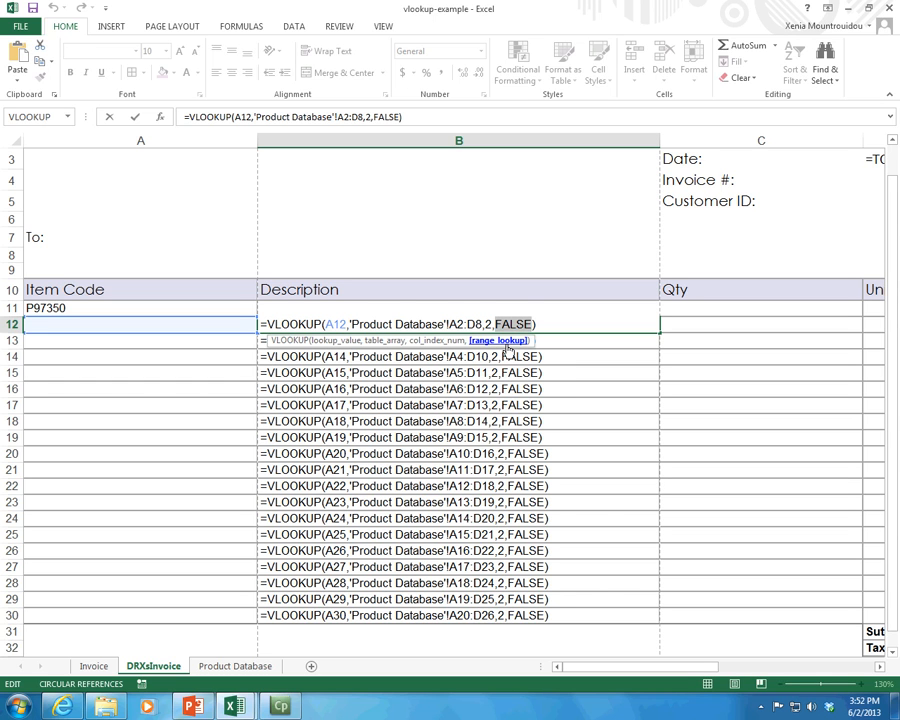
key("Return")
key("Up")
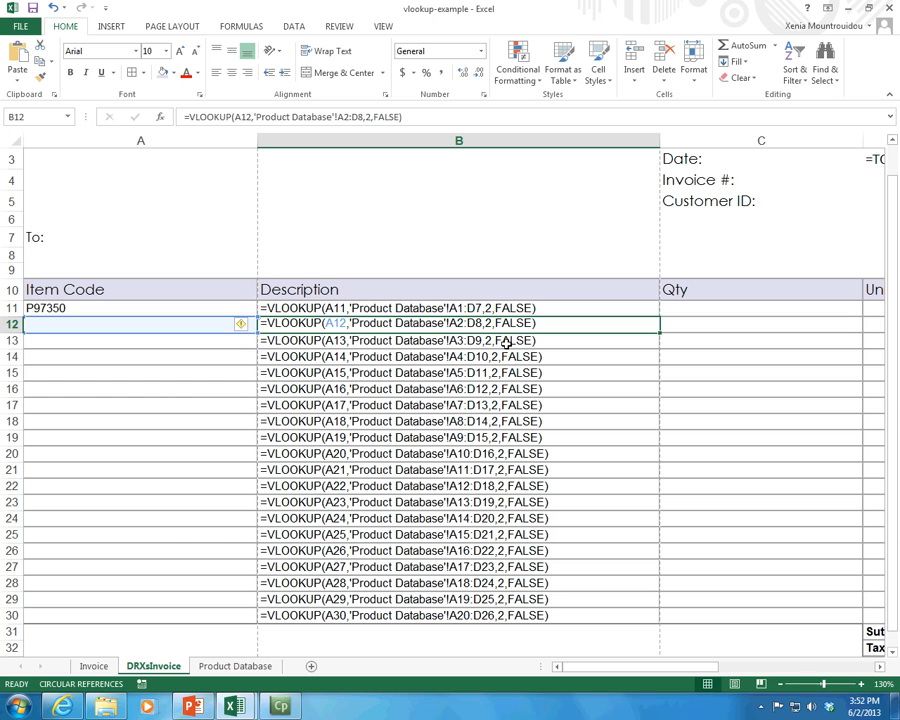
- Compare the lookup values and table ranges of the VLOOKUP formulas row by row from B11 to B30
key("Up")
key("Down")
key("Down")
key("Down")
key("Down")
key("Down")
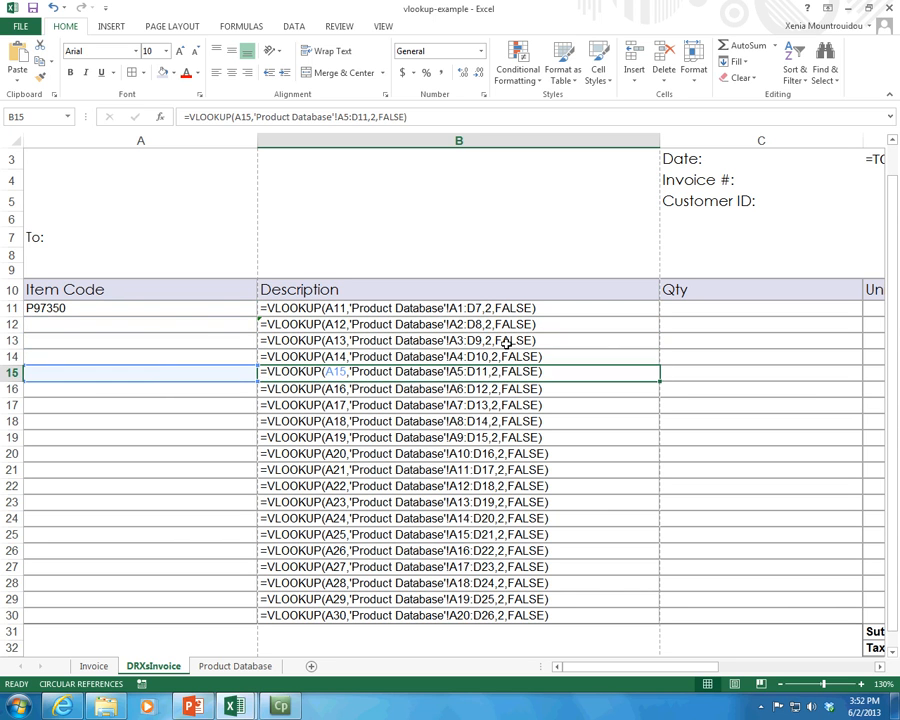
key("Down")
key("Down")
key("Down")
key("Down")
key("Down")
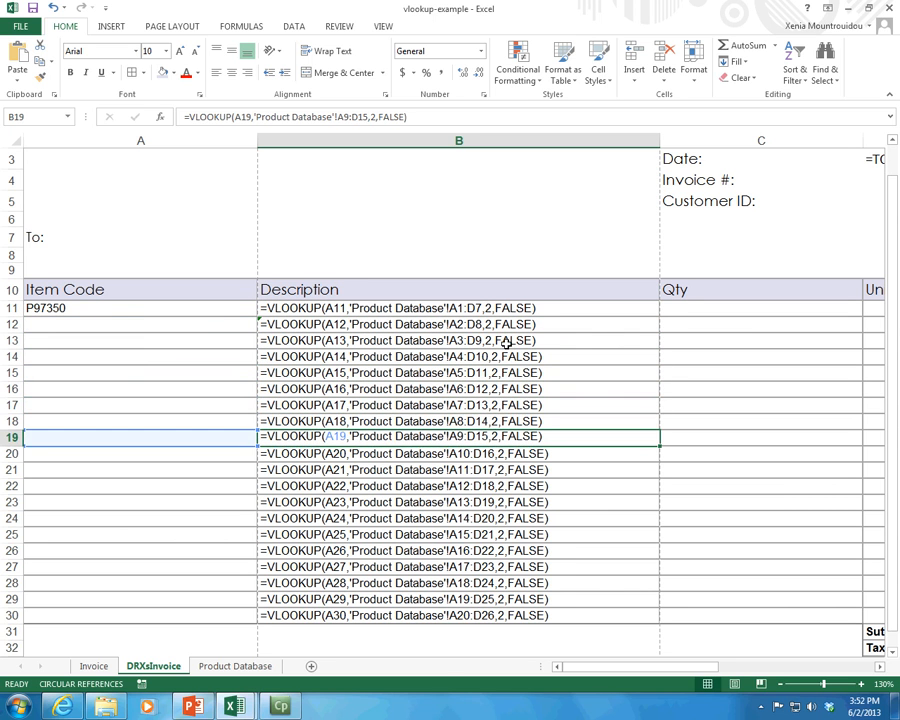
key("Down")
key("Down")
key("Down")
key("Down")
key("Down")
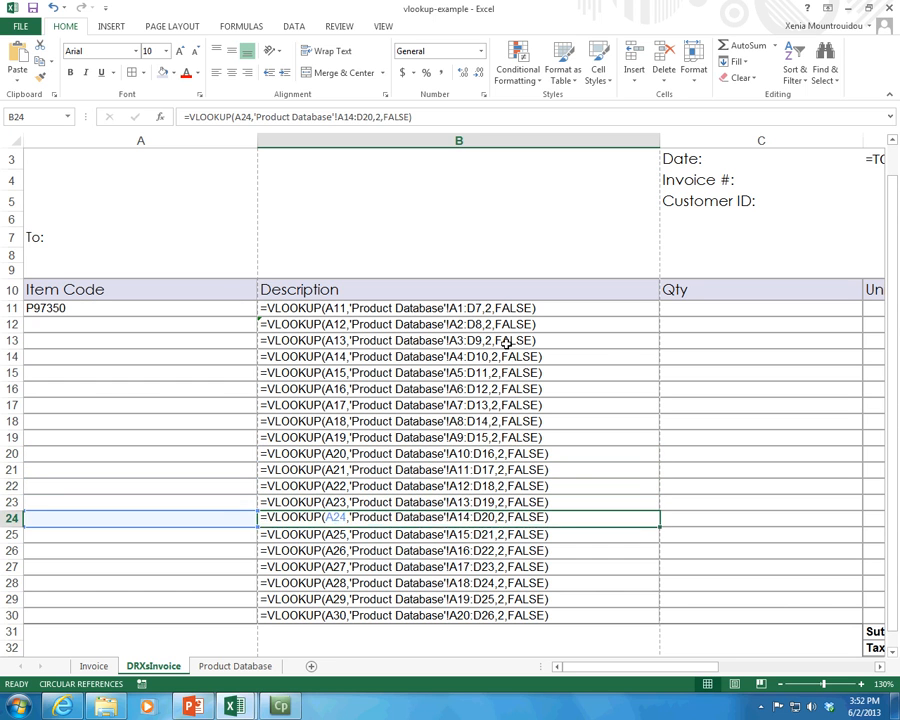
key("Down")
key("Down")
key("Down")
key("Down")
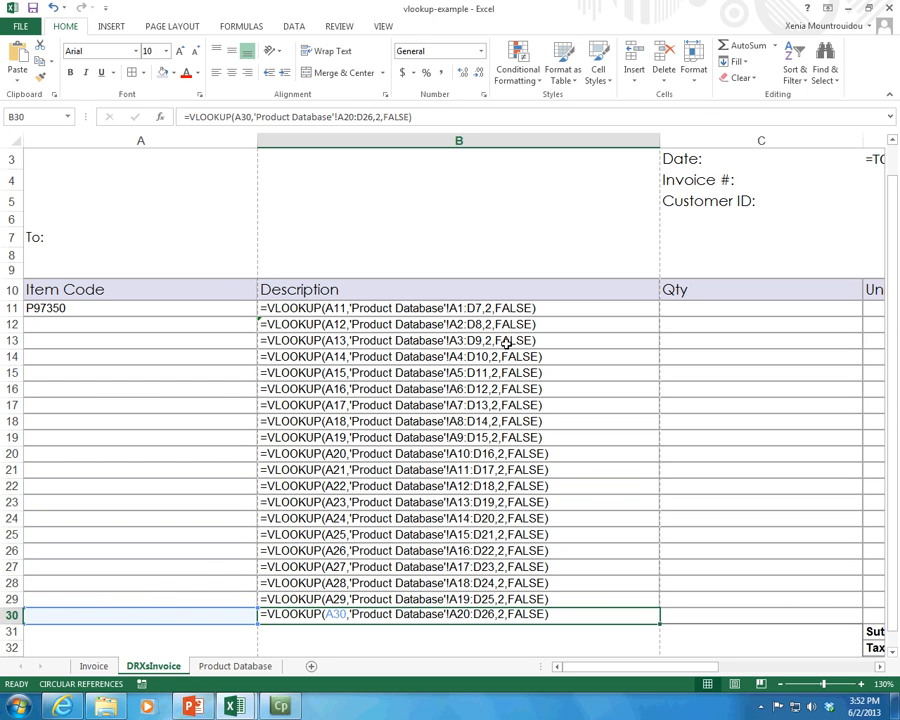
key("Up")
key("Up")
key("Up")
key("Up")
key("Up")
key("Up")
key("Up")
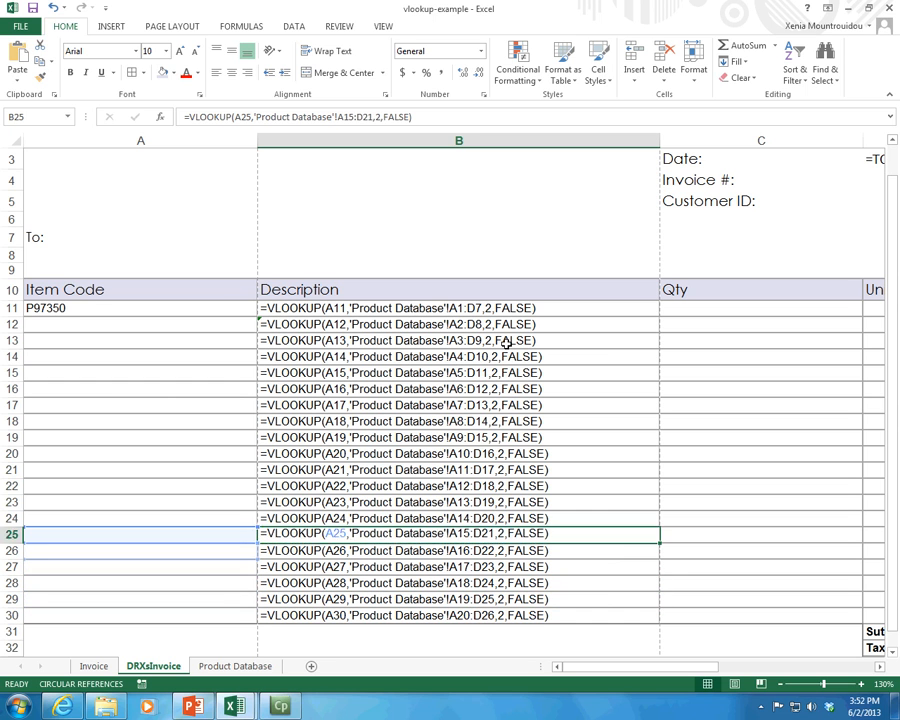
key("Up")
key("Up")
key("Up")
key("Up")
key("Up")
key("Up")
key("Up")
key("Up")
key("Up")
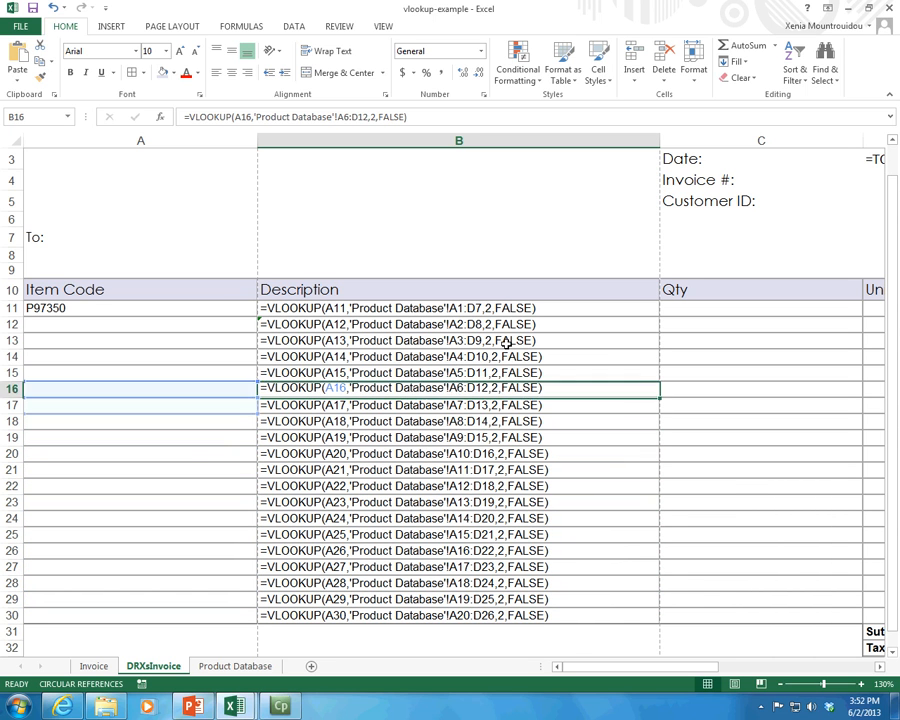
key("Up")
key("Up")
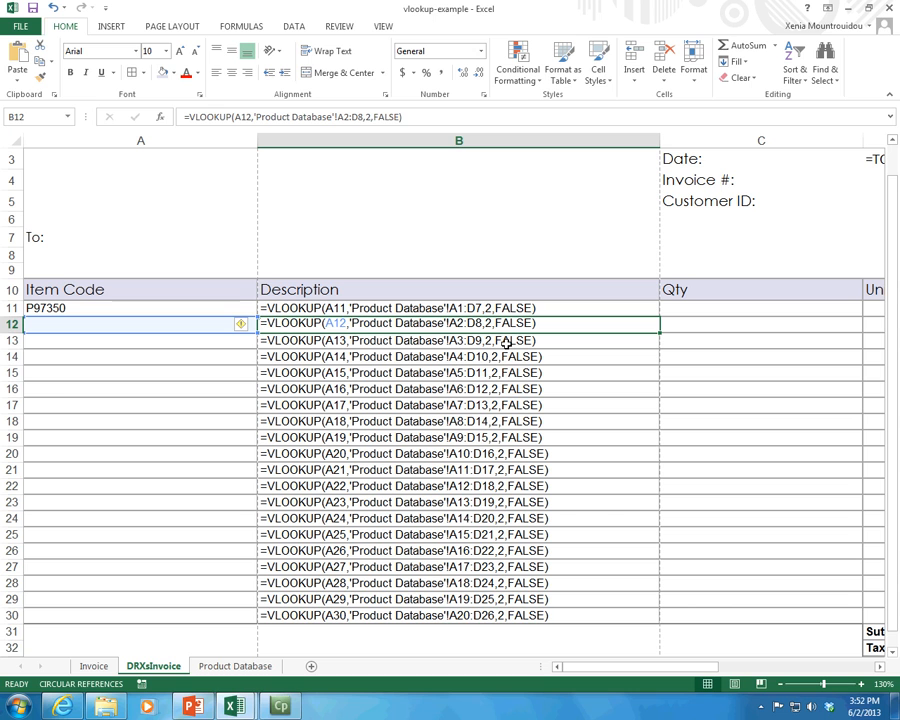
key("Up")
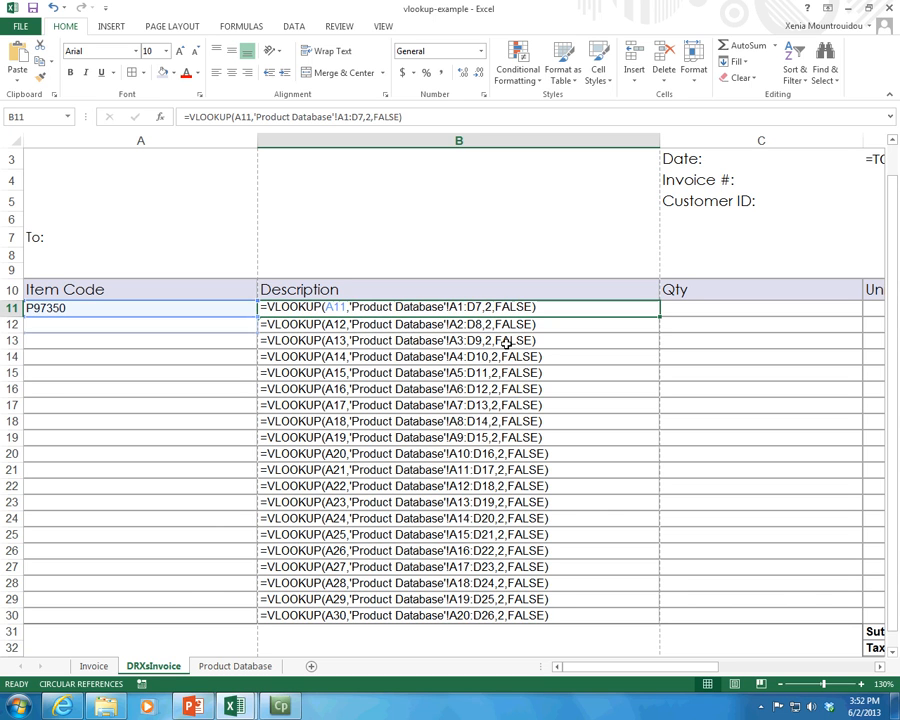
key("Down")
key("Down")
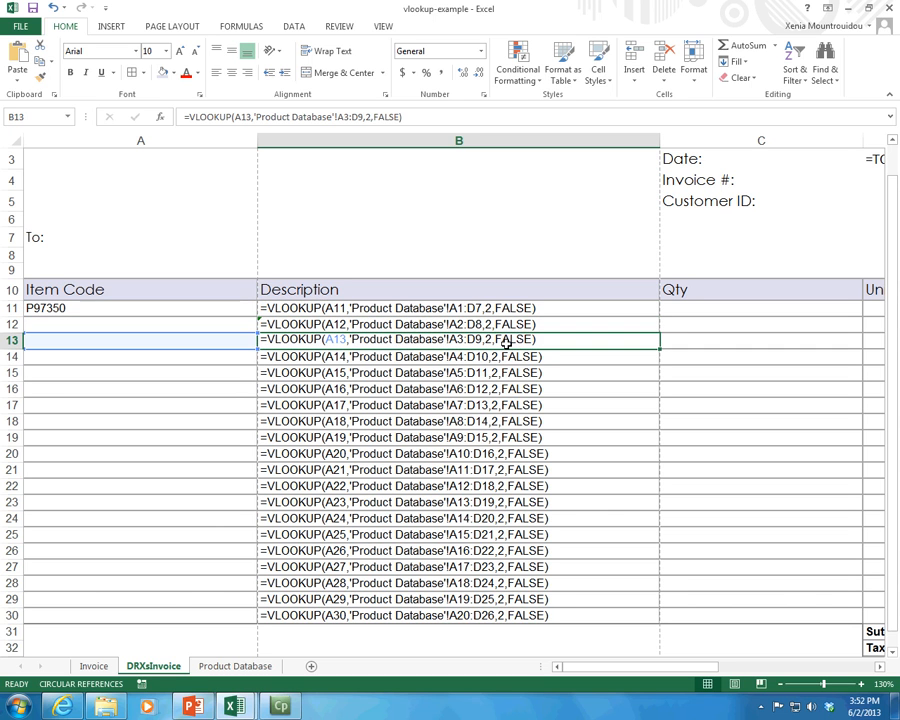
key("Down")
key("Down")
key("Down")
key("Down")
key("Down")
key("Down")
key("Down")
key("Down")
key("Down")
key("Down")
key("Down")
key("Down")
key("Down")
key("Down")
key("Down")
key("Down")
key("Down")
key("Down")
key("Down")
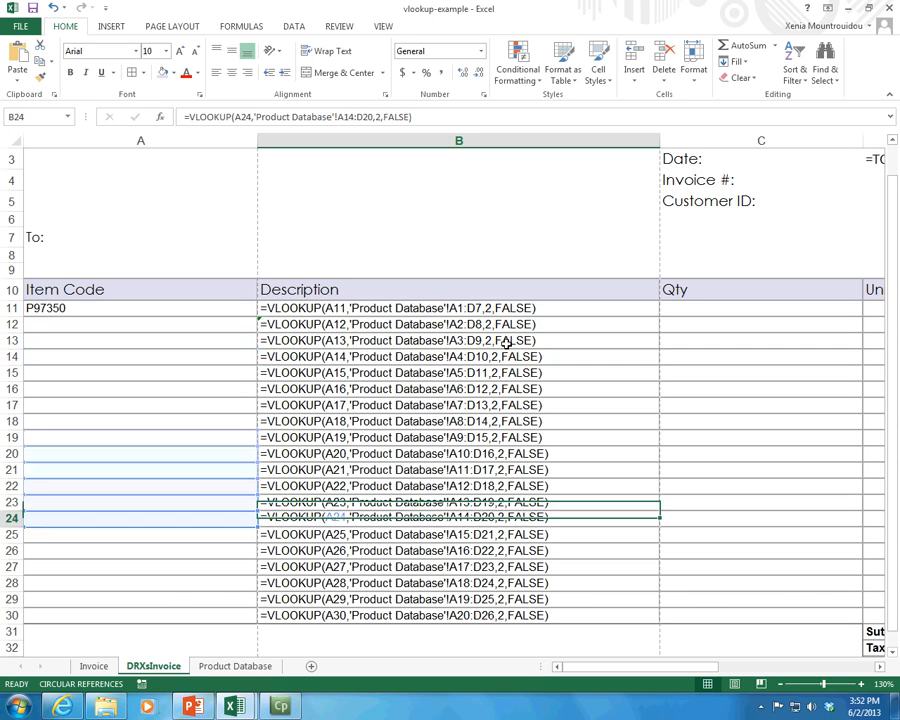
key("Up")
key("Up")
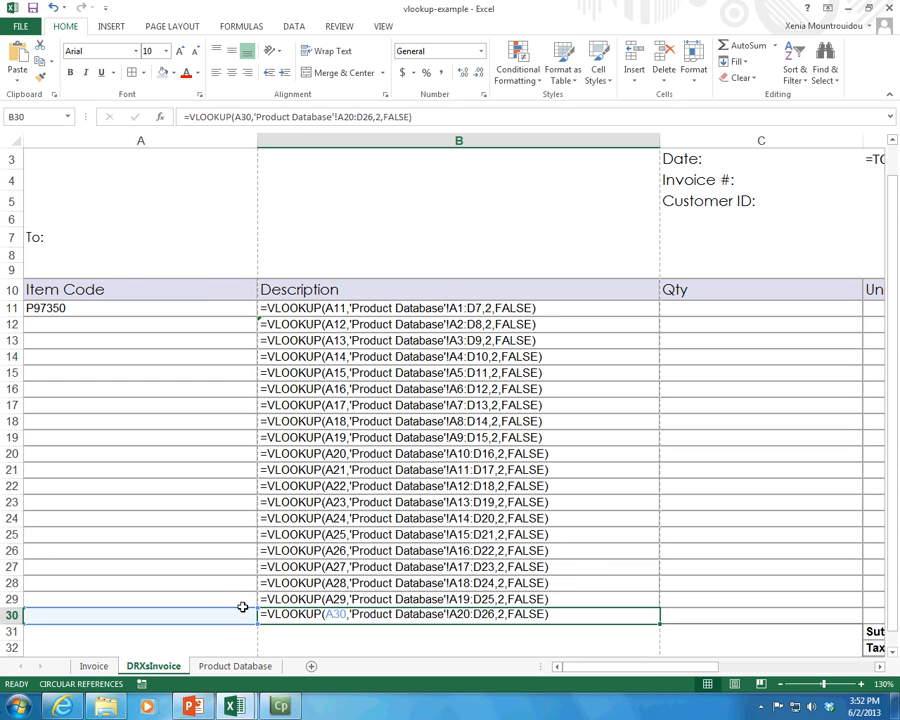
- Inspect the range A20:D26 on the Product Database sheet, which the formula in B30 refers to, against the product list
left_click(203, 666)
left_click(205, 449)
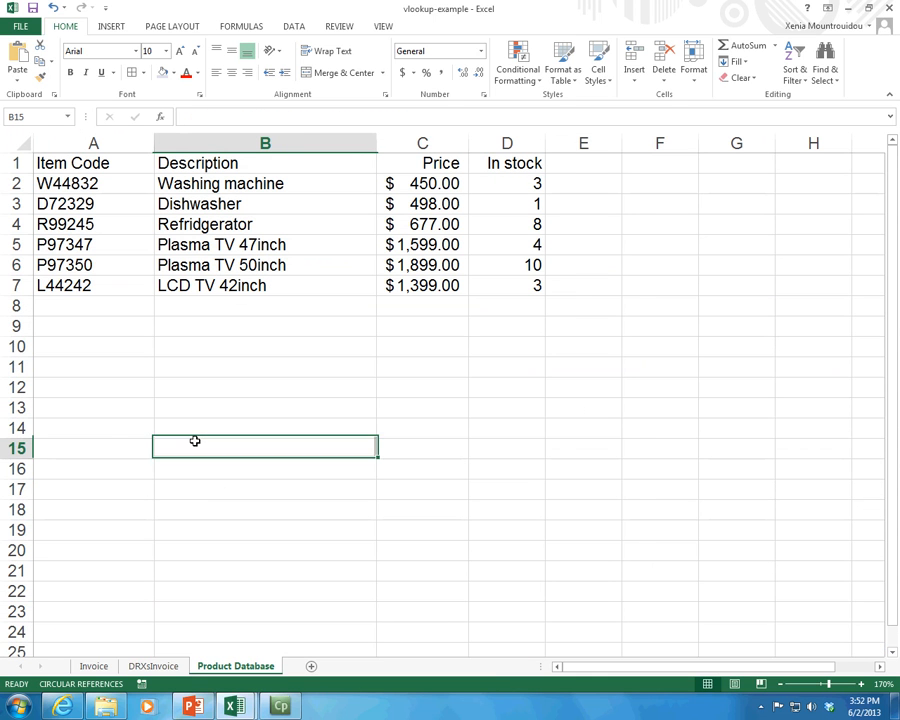
left_click(108, 447)
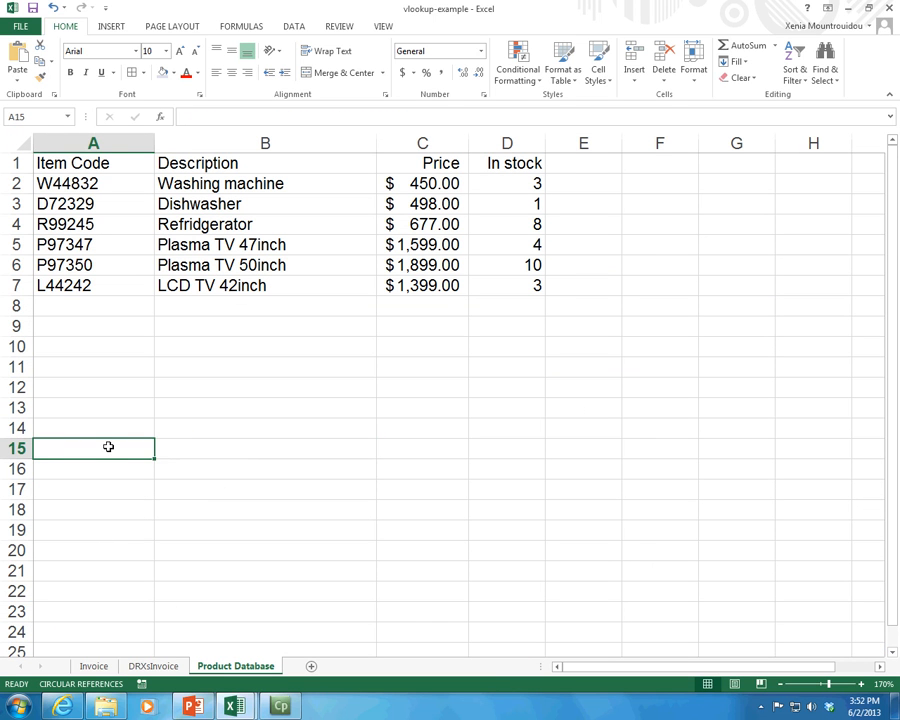
scroll(100, 546, "down", 3)
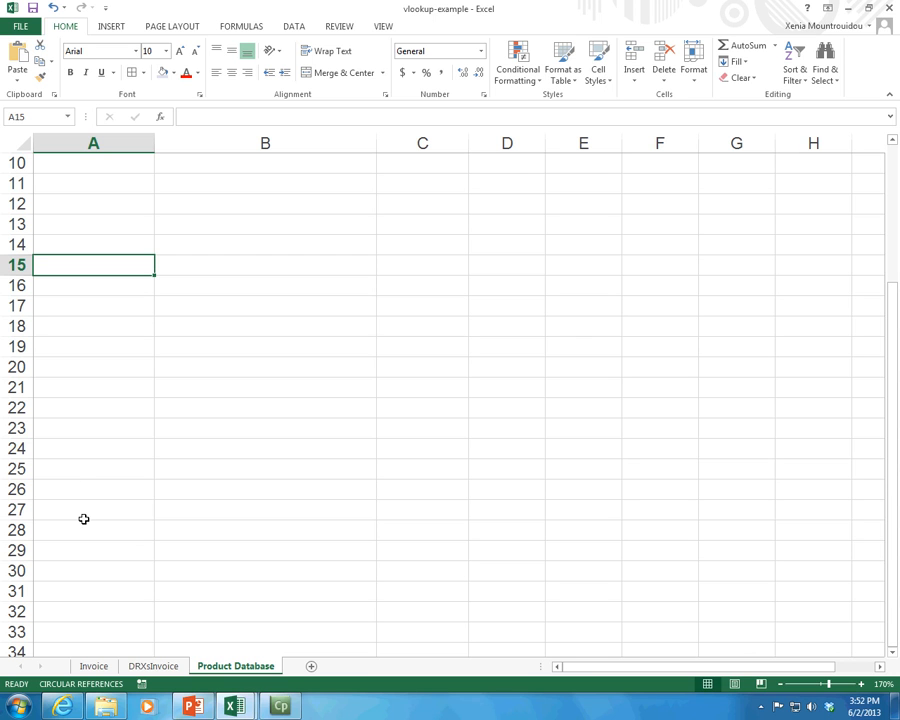
left_click_drag(70, 368, 480, 486)
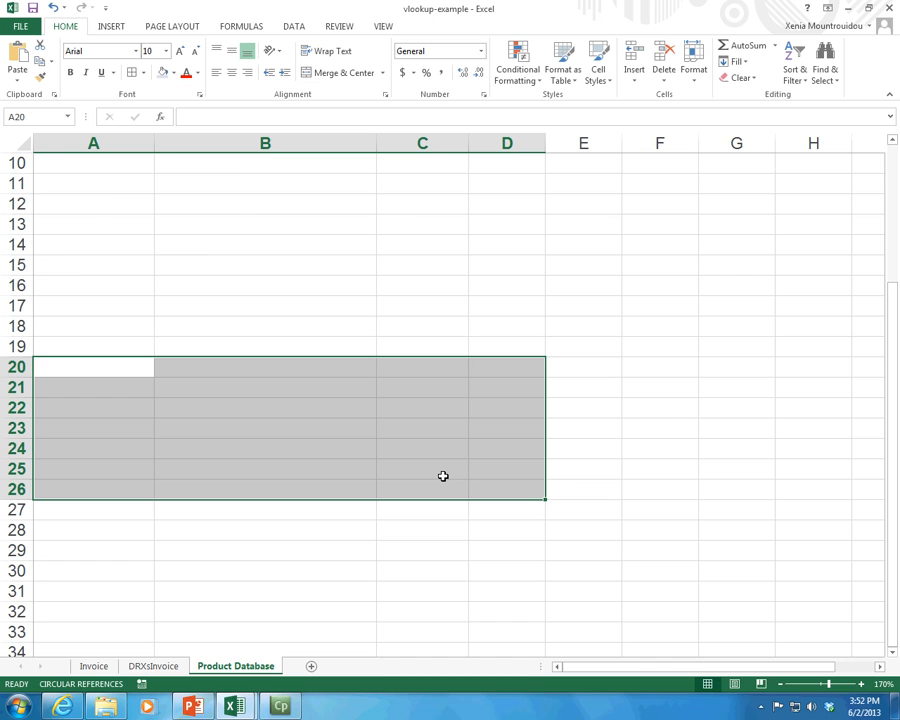
scroll(443, 476, "up", 3)
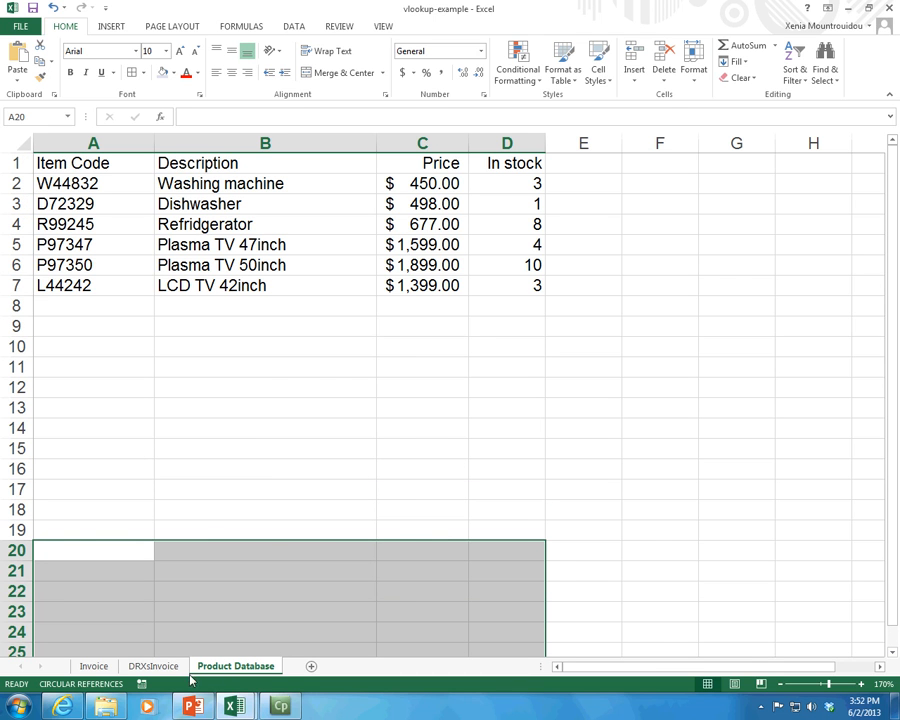
- Clear the copied VLOOKUP formulas from B12:B30 on the DRXsInvoice sheet
left_click(158, 666)
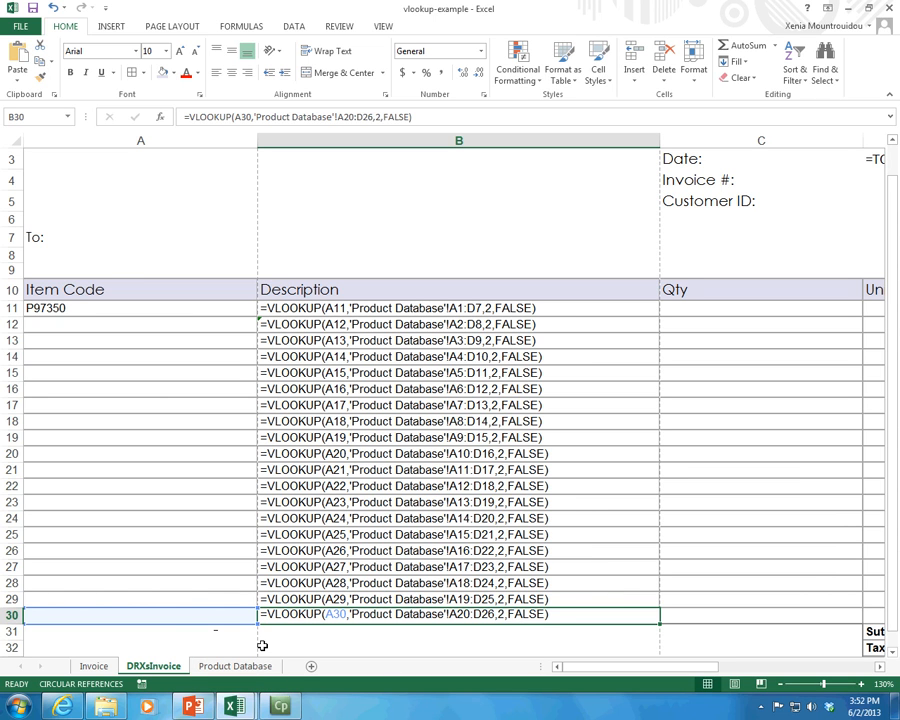
left_click(335, 388)
left_click_drag(313, 331, 337, 628)
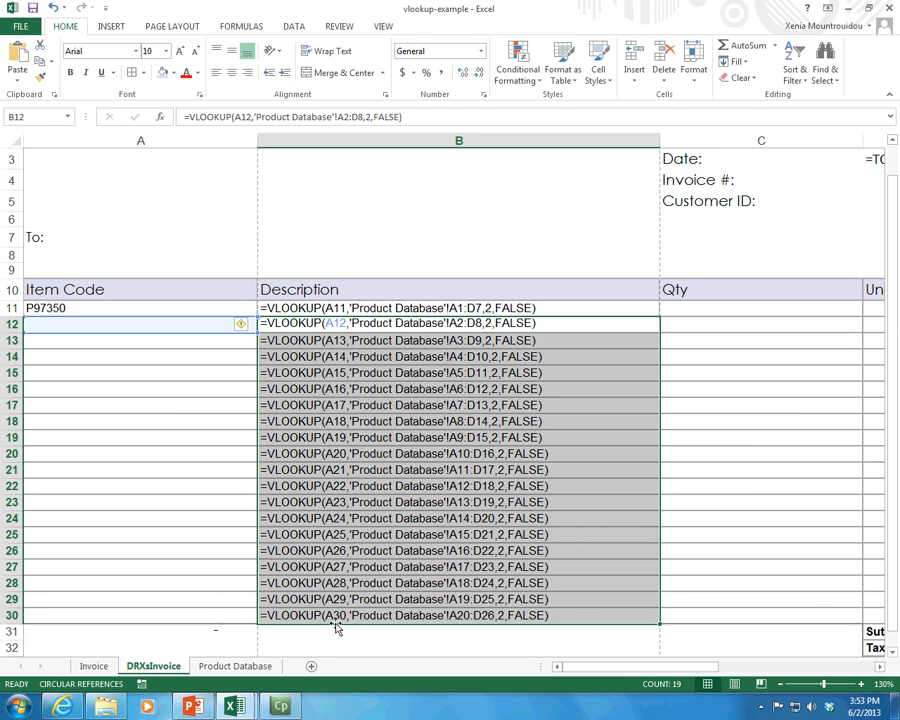
key("Delete")
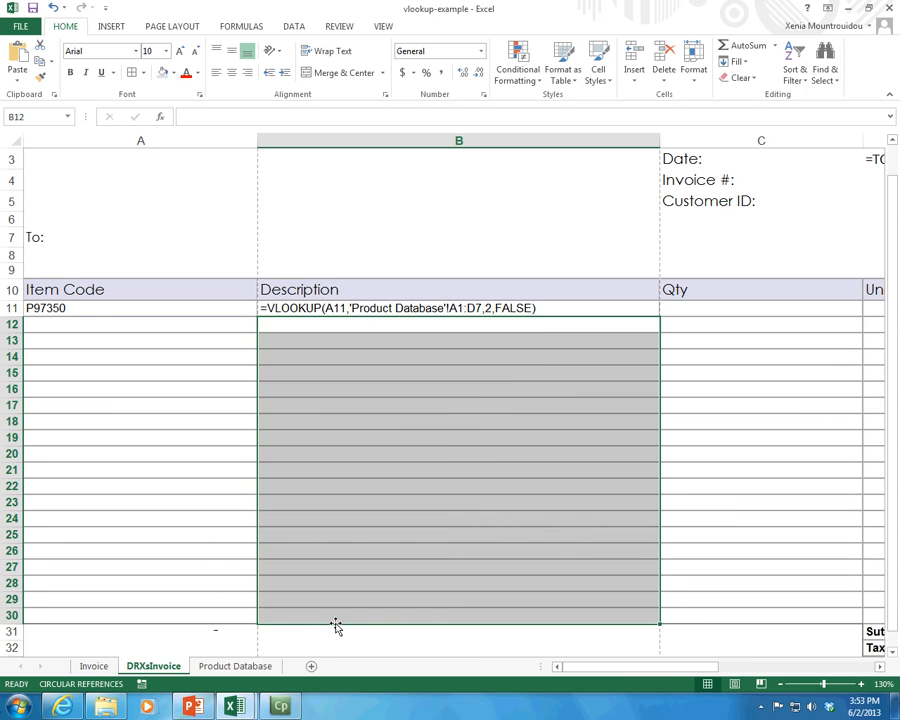
- Make the table range in B11's VLOOKUP formula absolute, as 'Product Database'!$A$1:$D$7
double_click(425, 308)
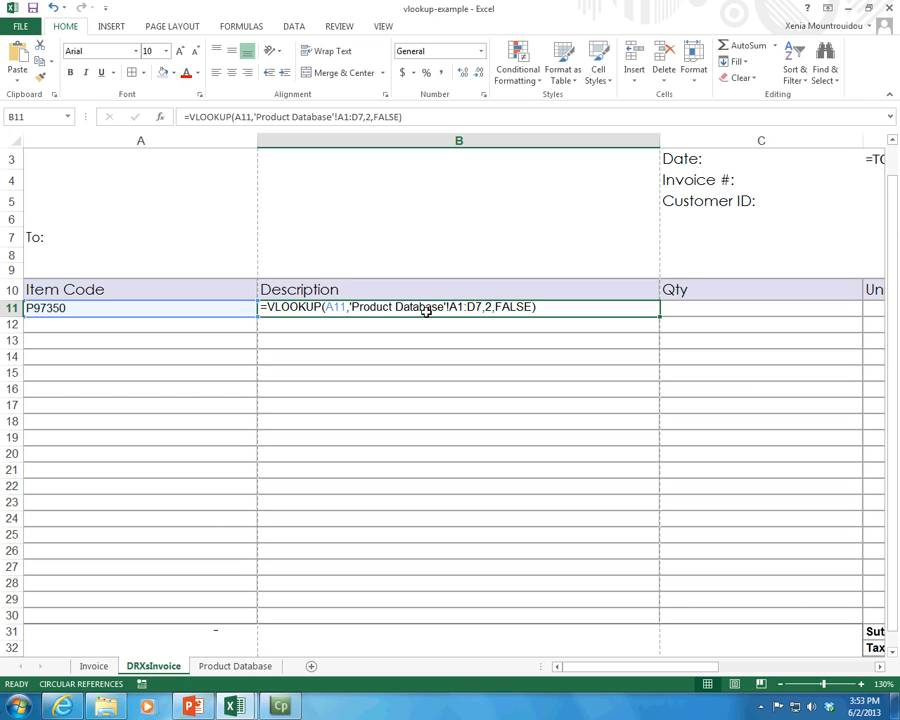
left_click(337, 118)
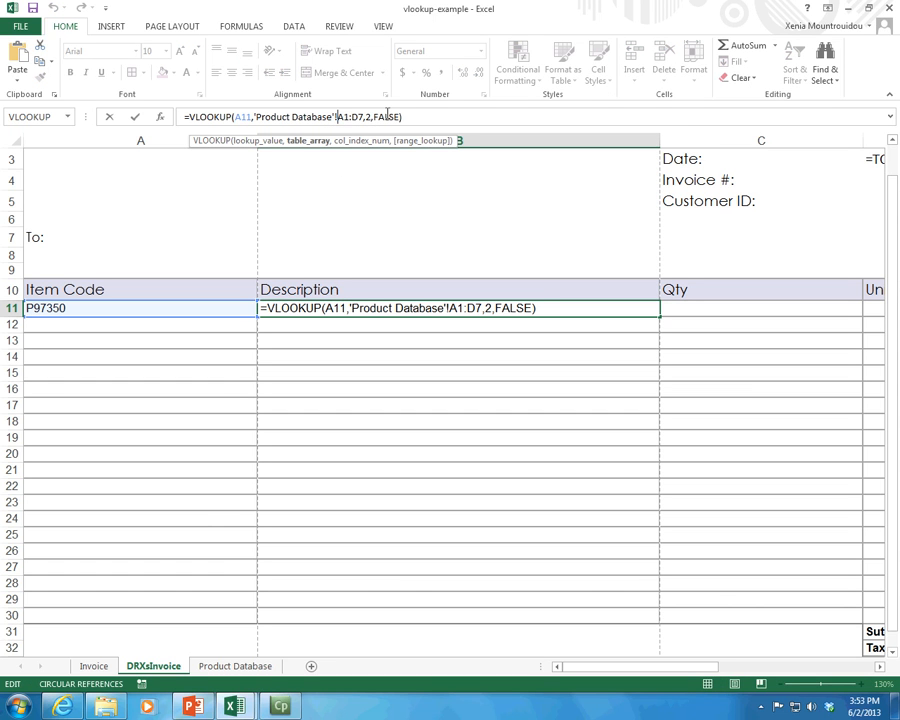
type("$A")
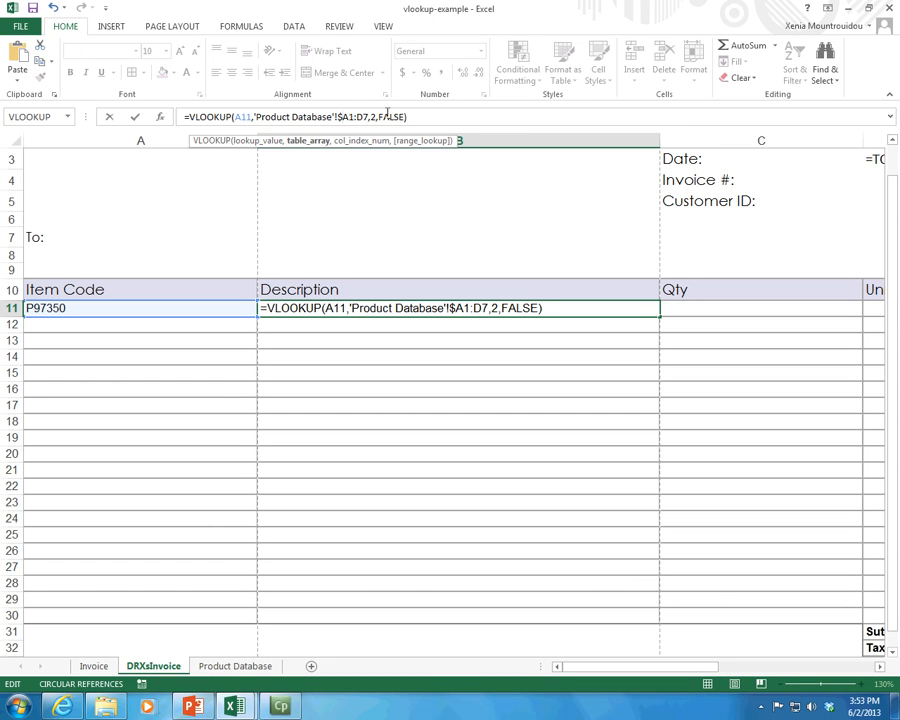
type("$")
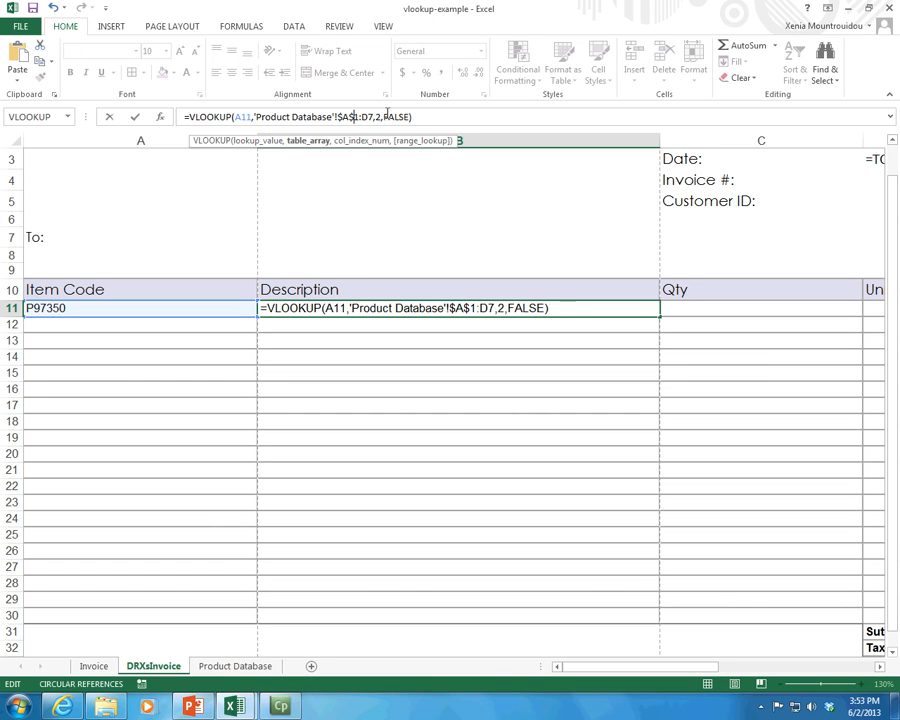
key("Right")
key("Right")
type("$")
key("Right")
type("$")
key("Right")
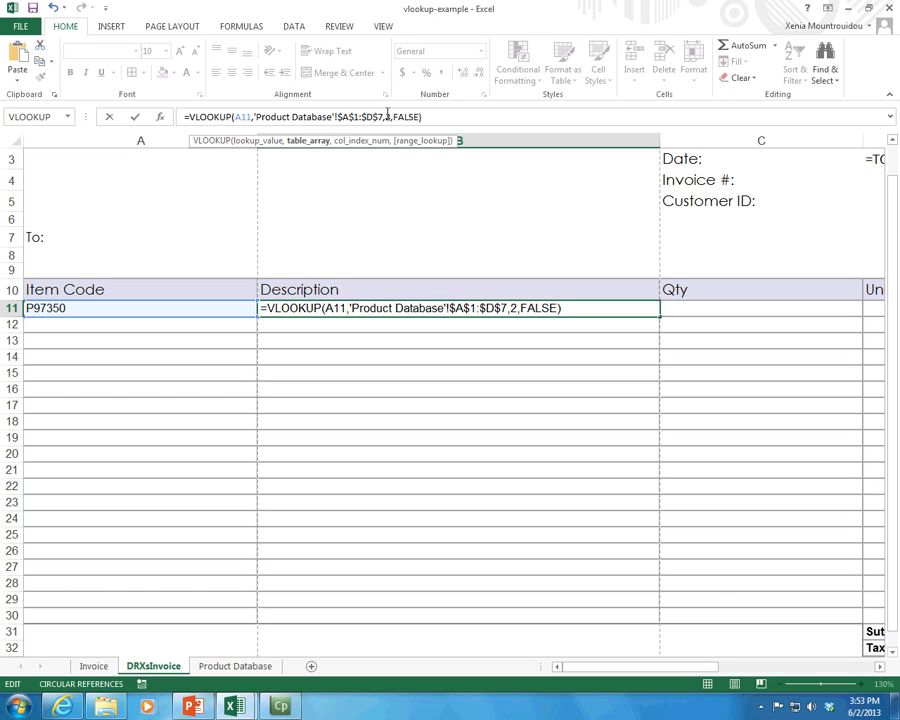
left_click(350, 117)
key("Return")
- Fill the VLOOKUP formula from B11 down through B30 and check the copied formula in B12
left_click(588, 309)
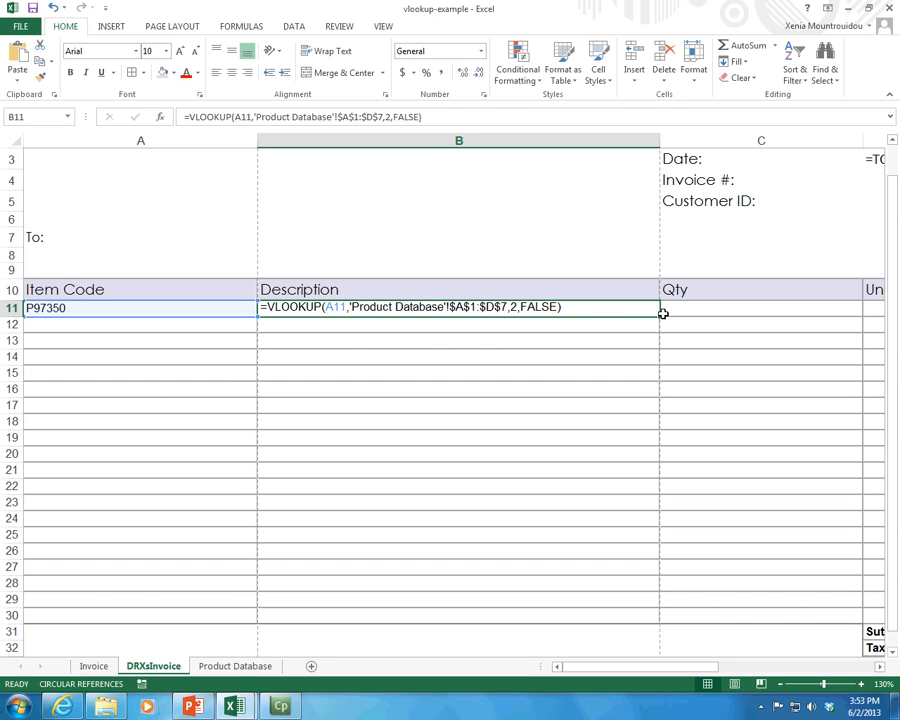
left_click_drag(660, 316, 618, 622)
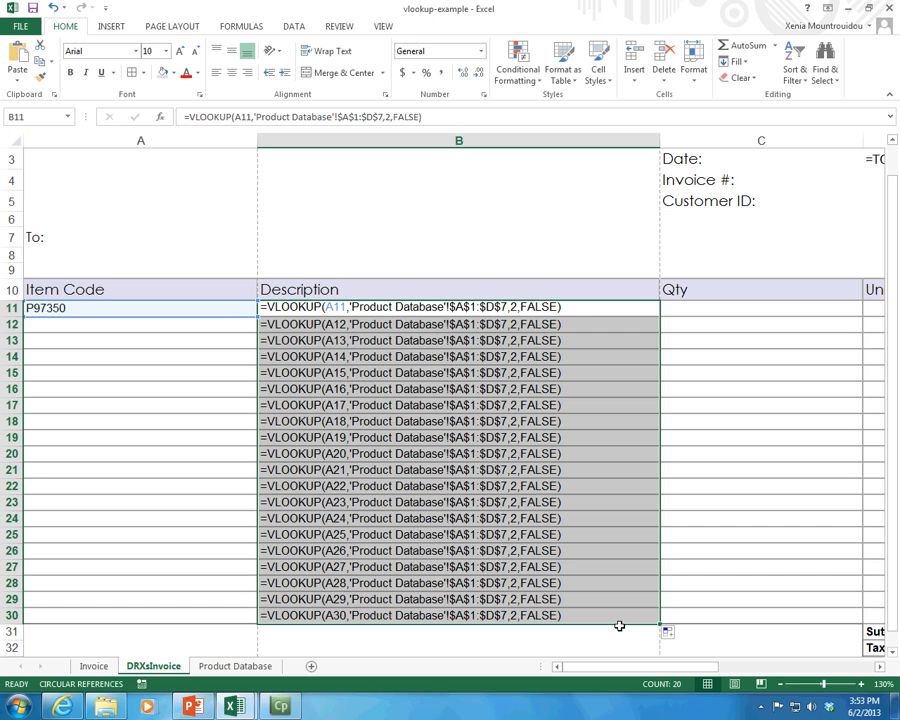
left_click(542, 408)
left_click(484, 324)
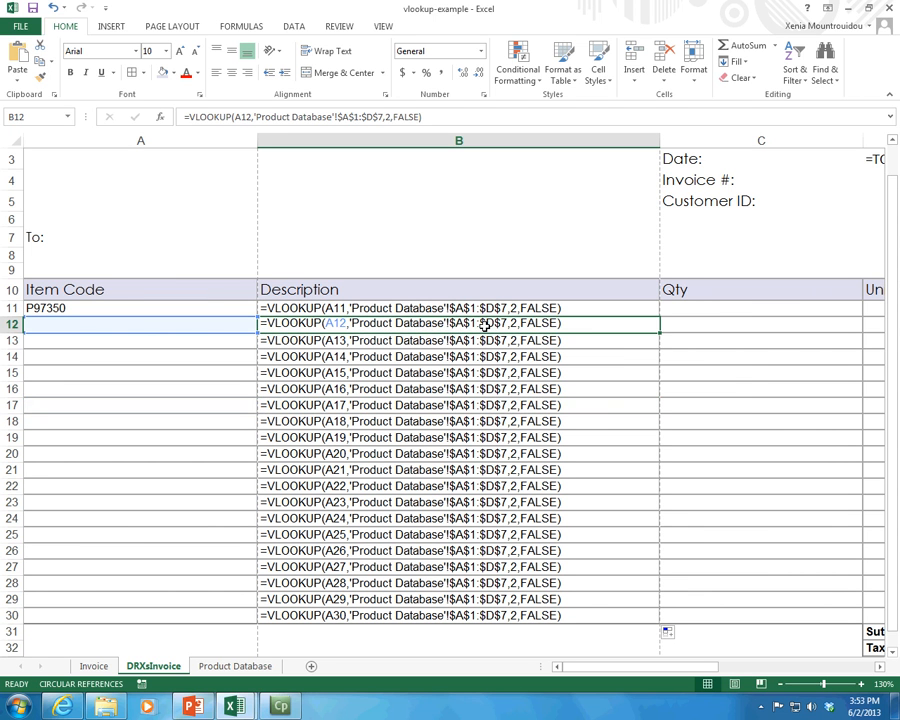
- Copy item code R99245 from the Product Database sheet into A12 of the DRXsInvoice sheet, leaving B12's formula intact
left_click(235, 666)
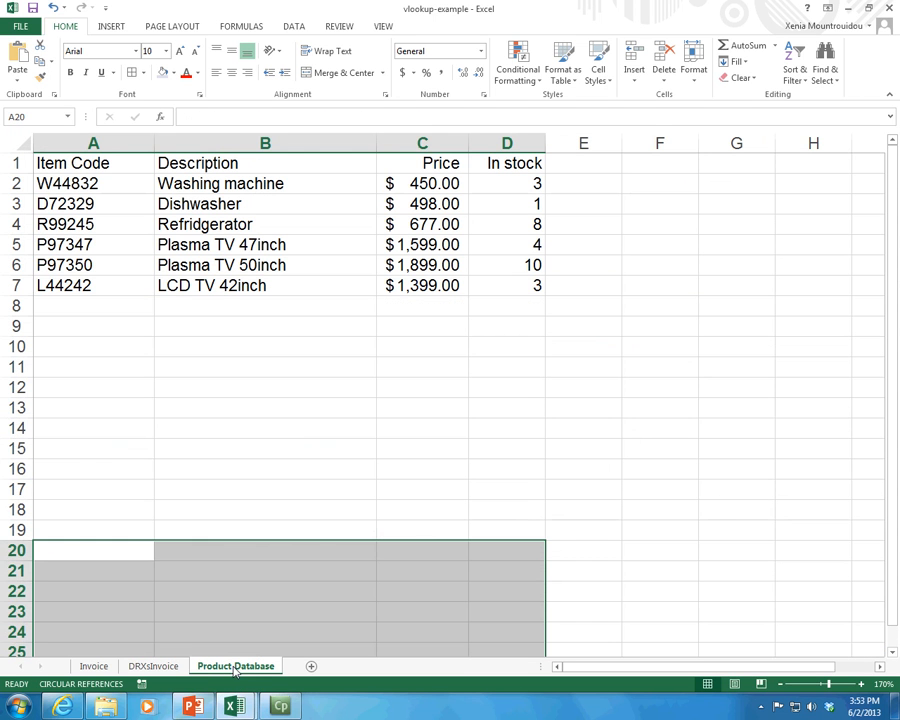
left_click(72, 226)
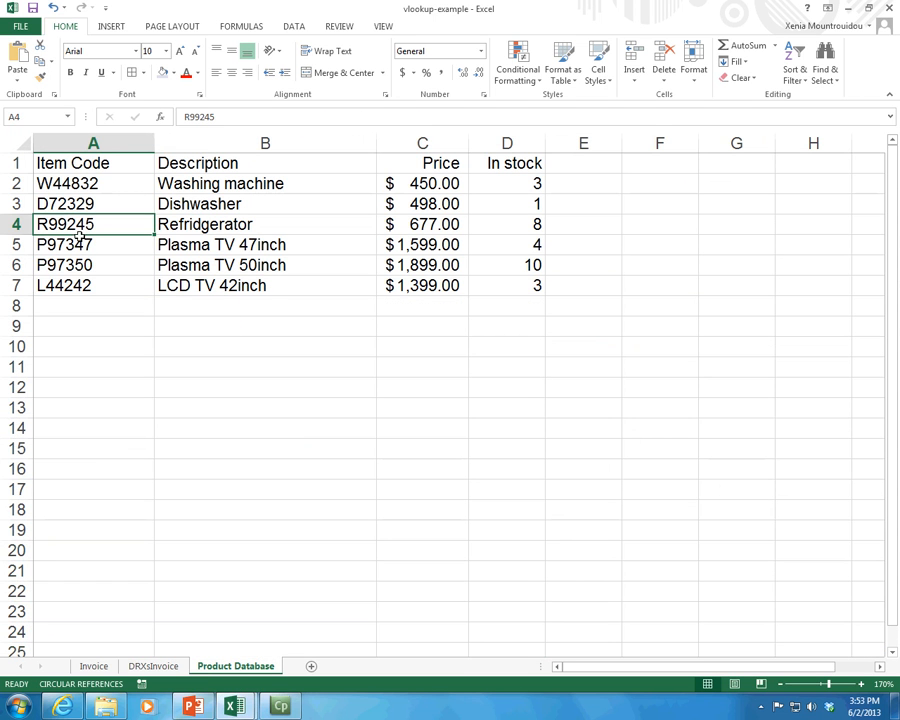
double_click(212, 117)
key("ctrl+c")
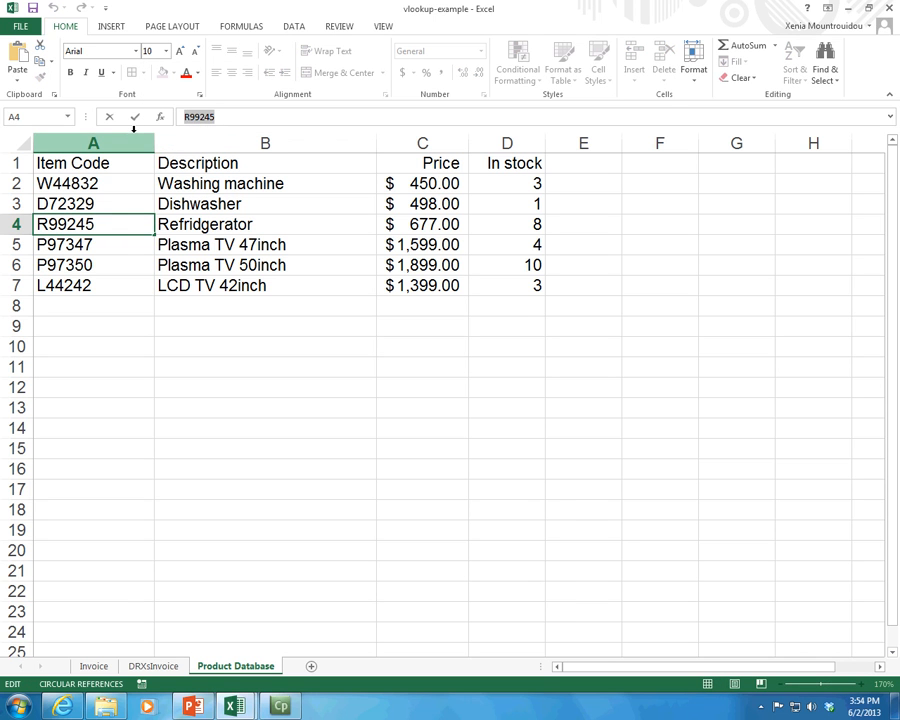
key("Escape")
left_click(153, 666)
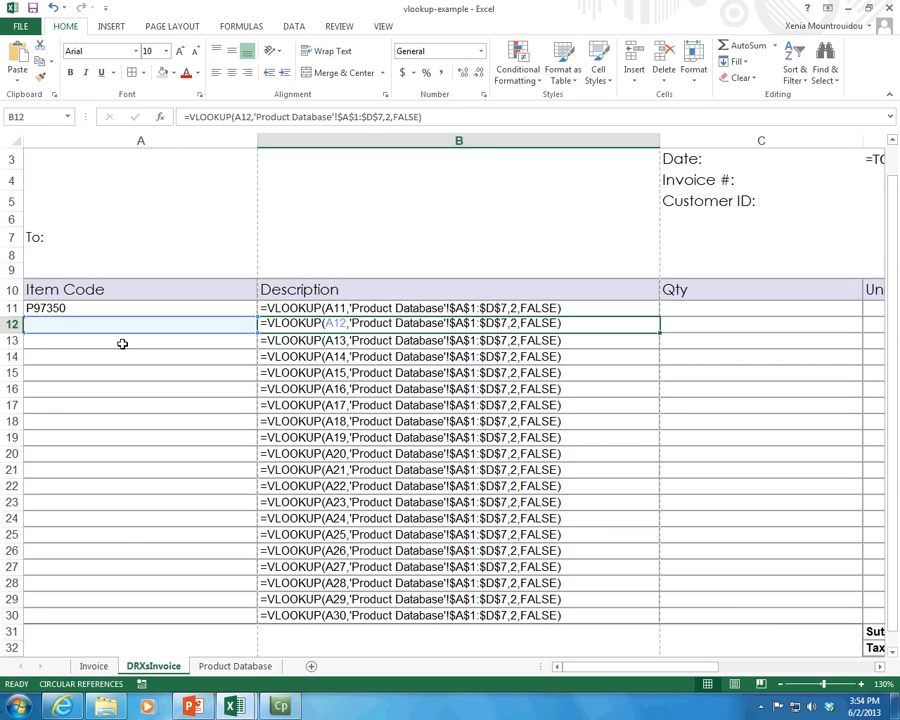
key("ctrl+v")
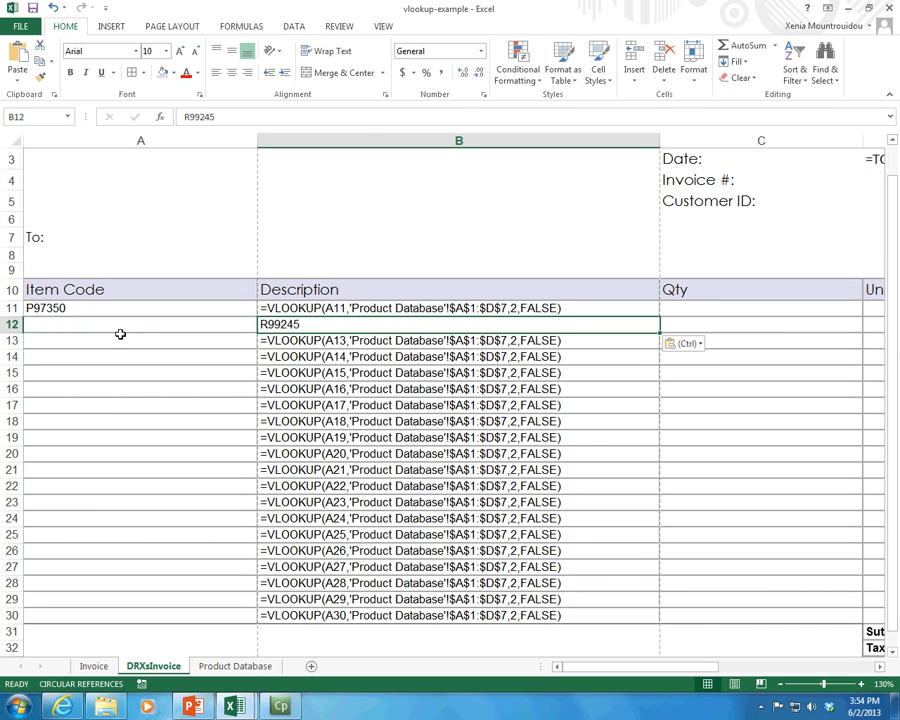
key("ctrl+z")
left_click(130, 320)
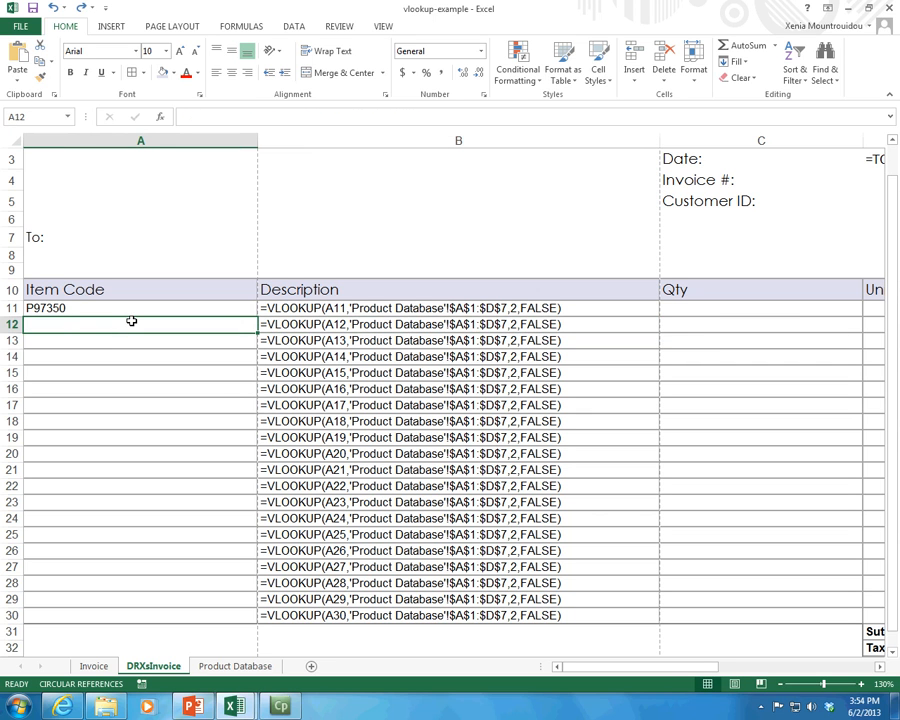
key("ctrl+v")
key("Return")
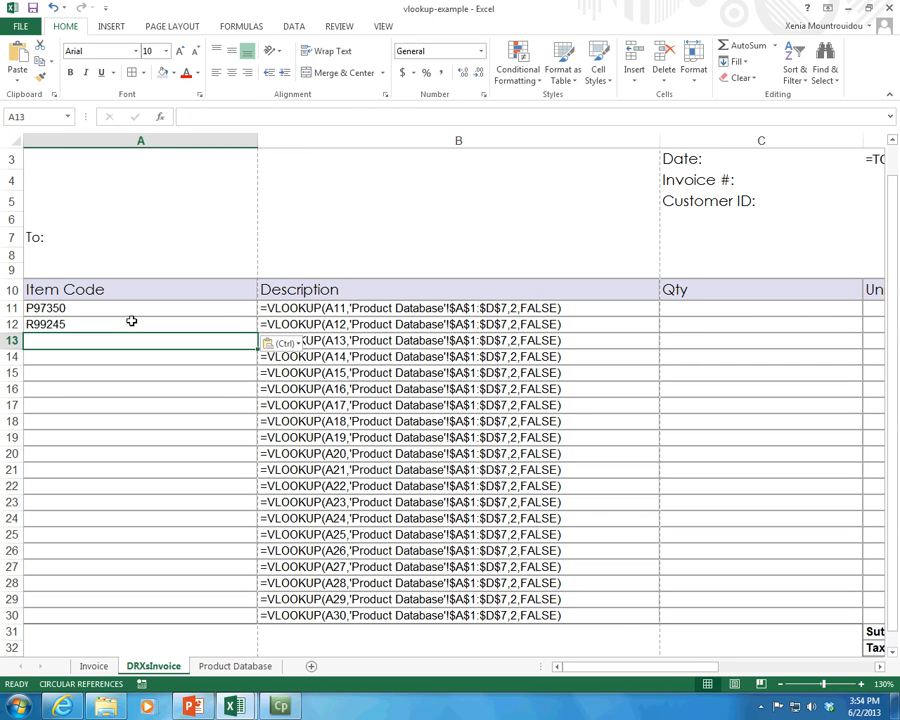
- Copy item code L44242 from the Product Database sheet into A13 of the DRXsInvoice sheet
left_click(235, 666)
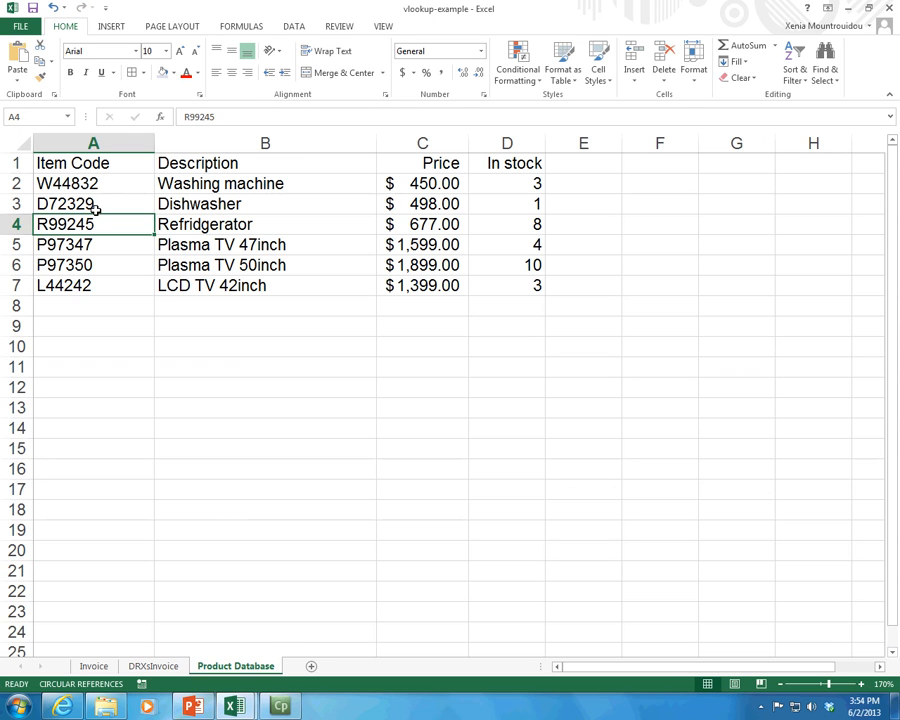
left_click(72, 288)
key("ctrl+c")
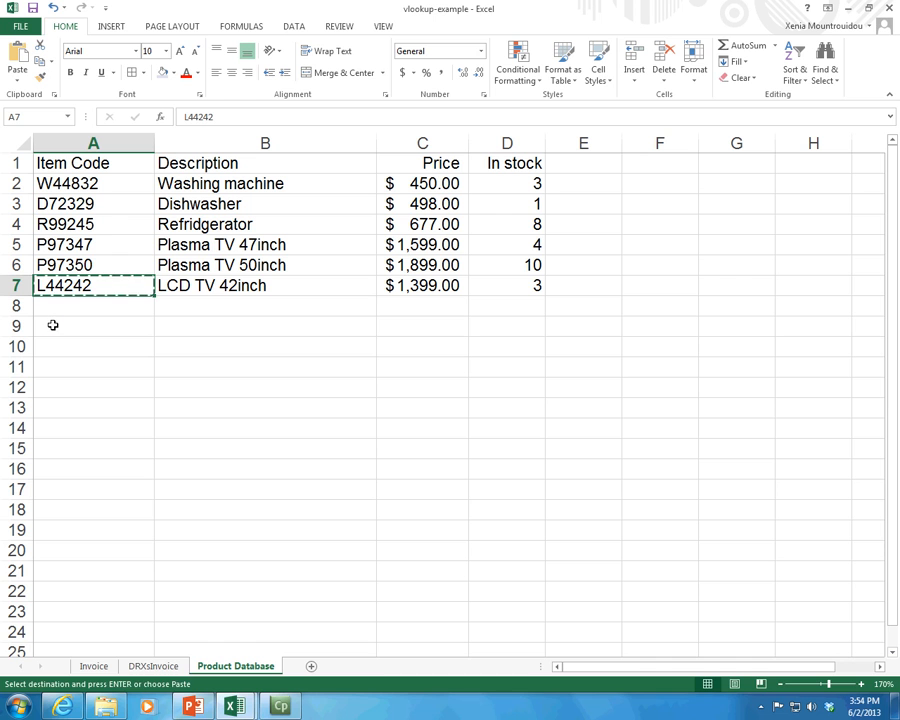
left_click(153, 666)
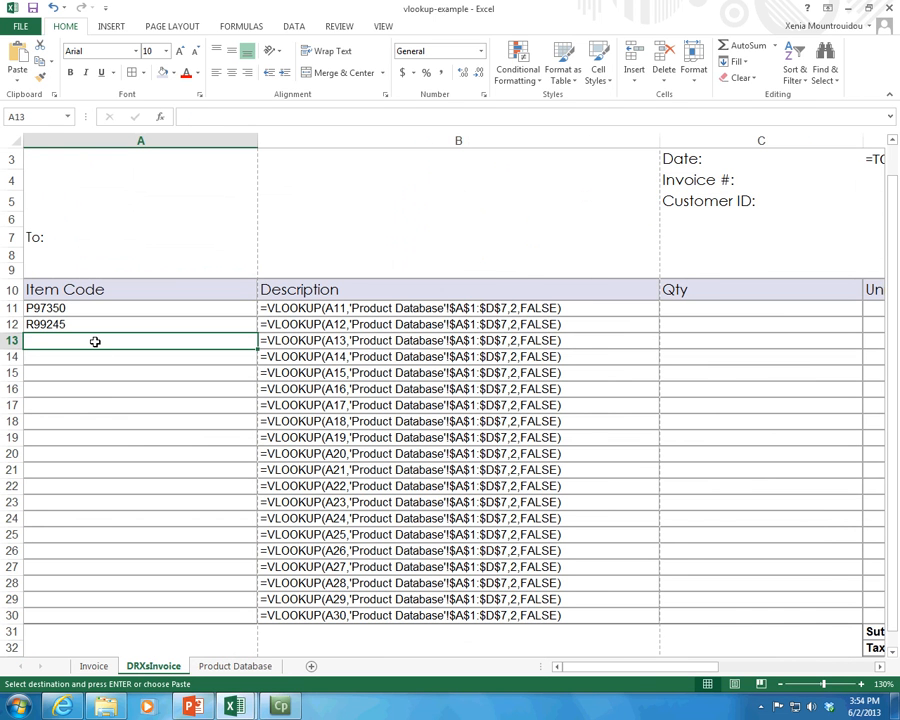
key("ctrl+v")
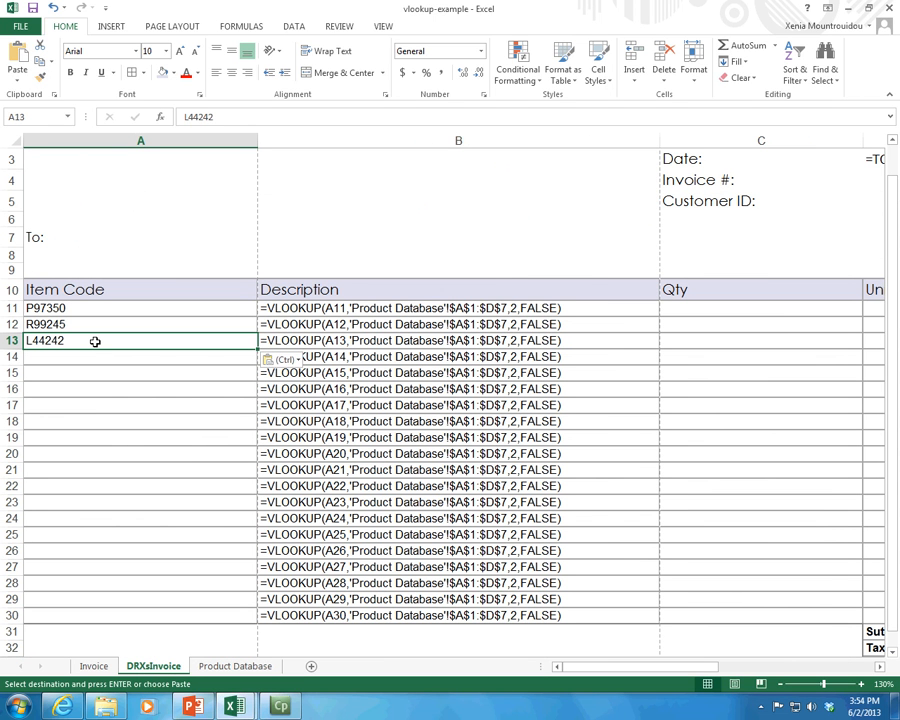
key("Escape")
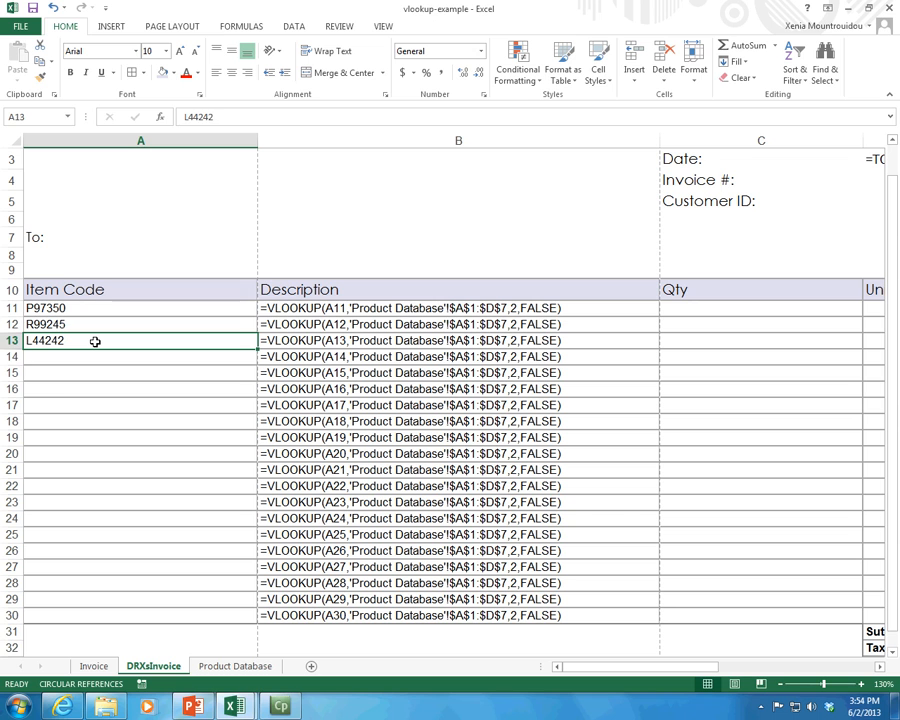
key("Return")
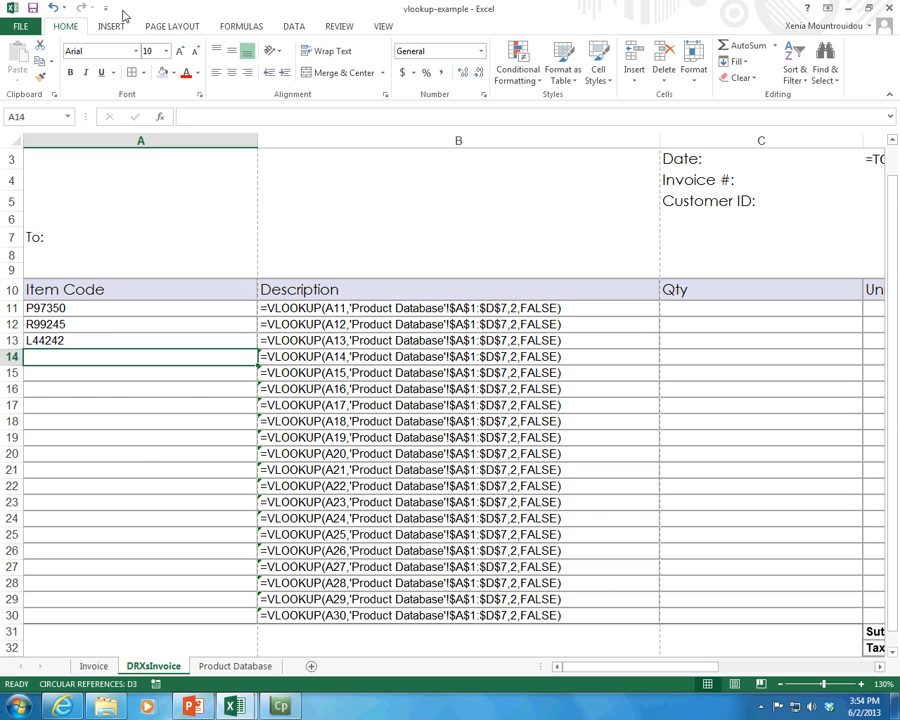
- Show results instead of formulas and check the descriptions in B11:B14 against their item codes in column A
key("ctrl+grave")
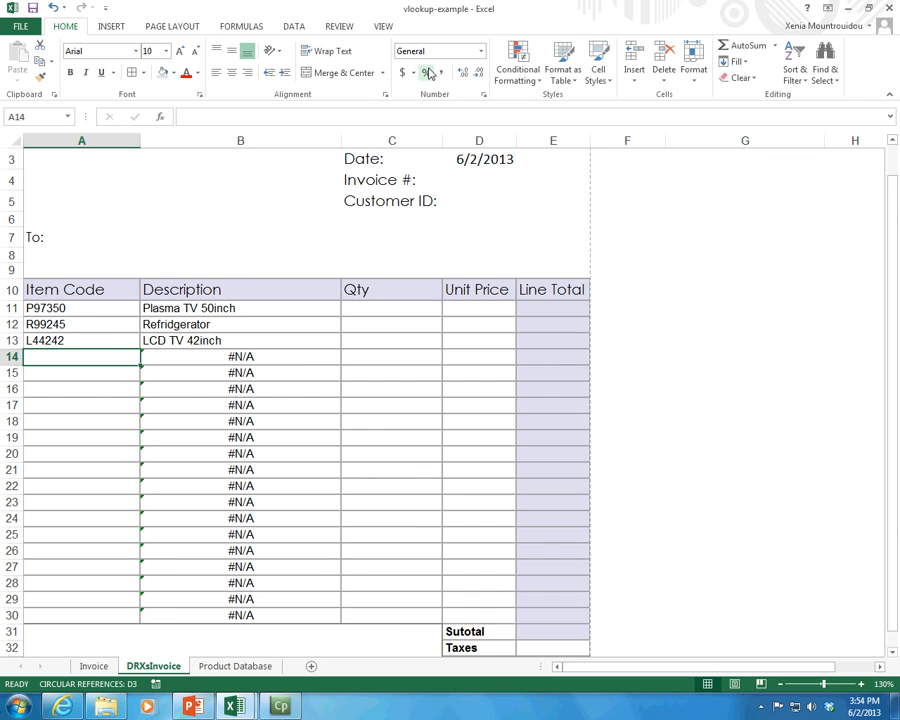
left_click(187, 308)
left_click(203, 324)
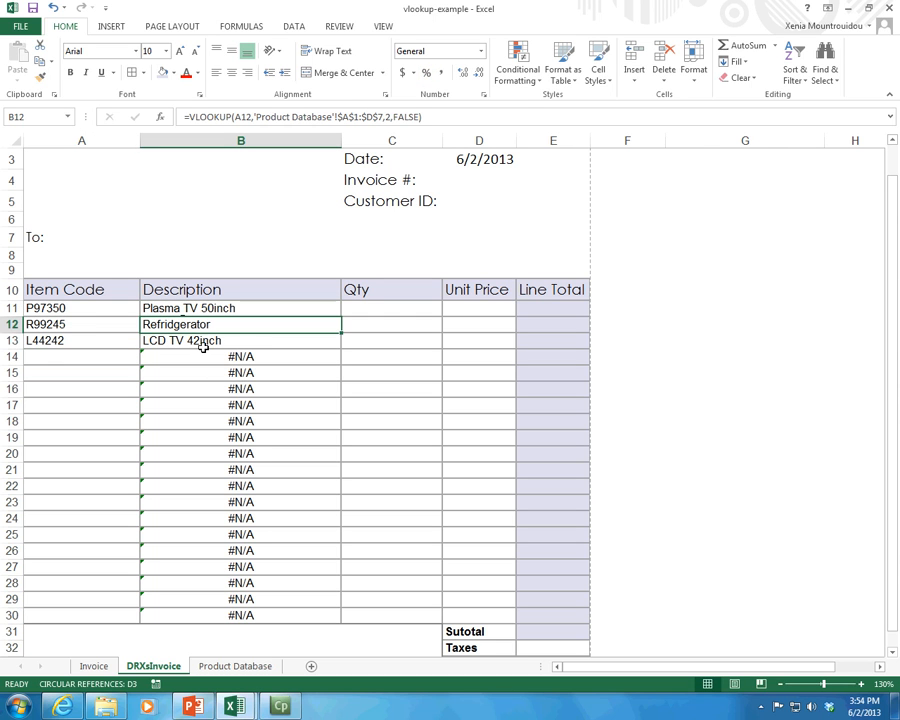
left_click(206, 341)
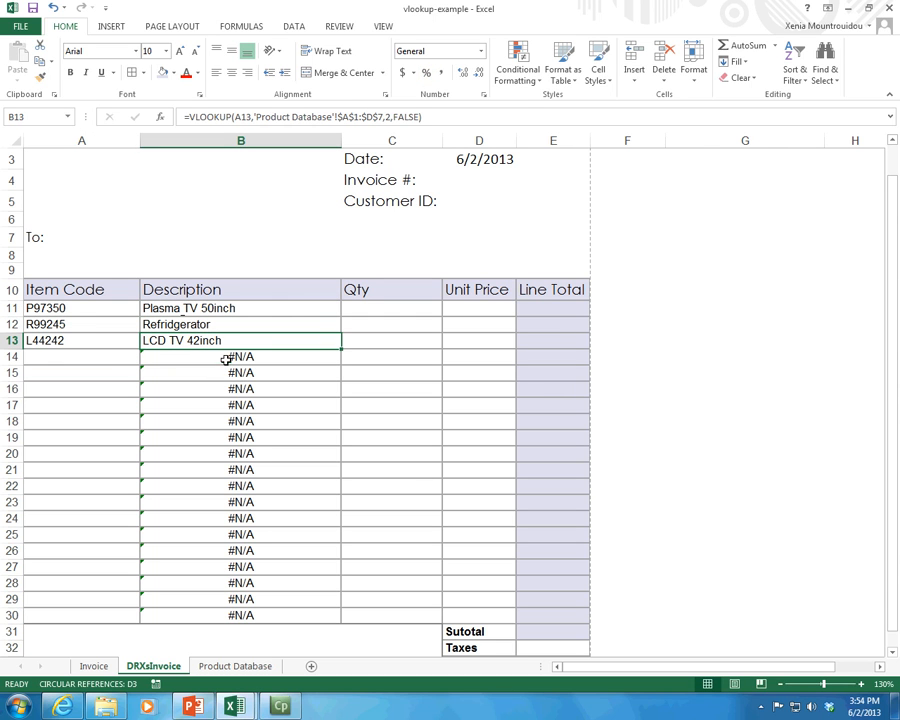
left_click(226, 358)
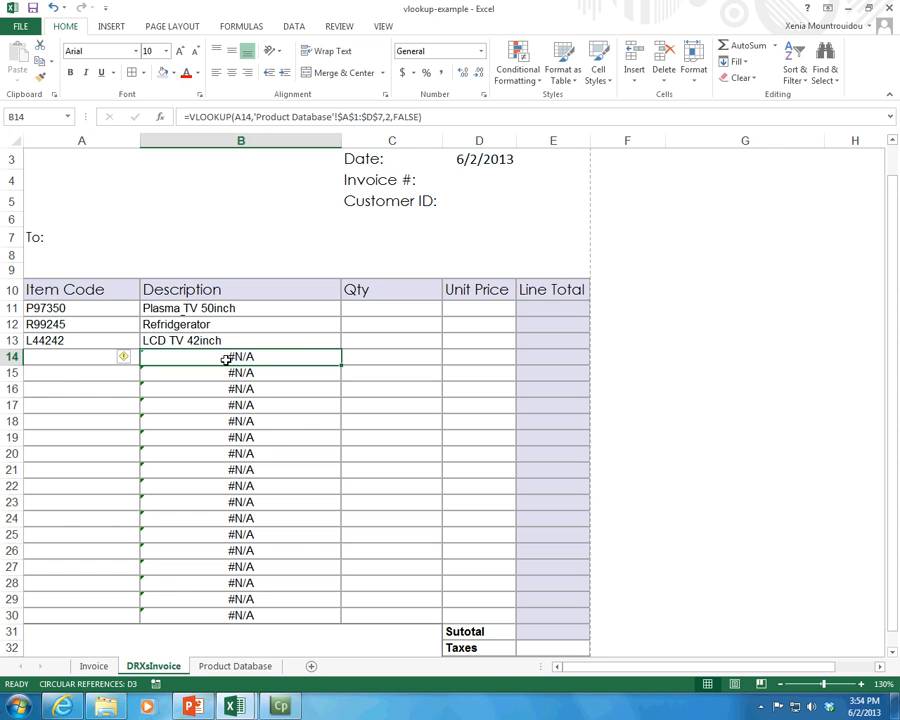
left_click(63, 363)
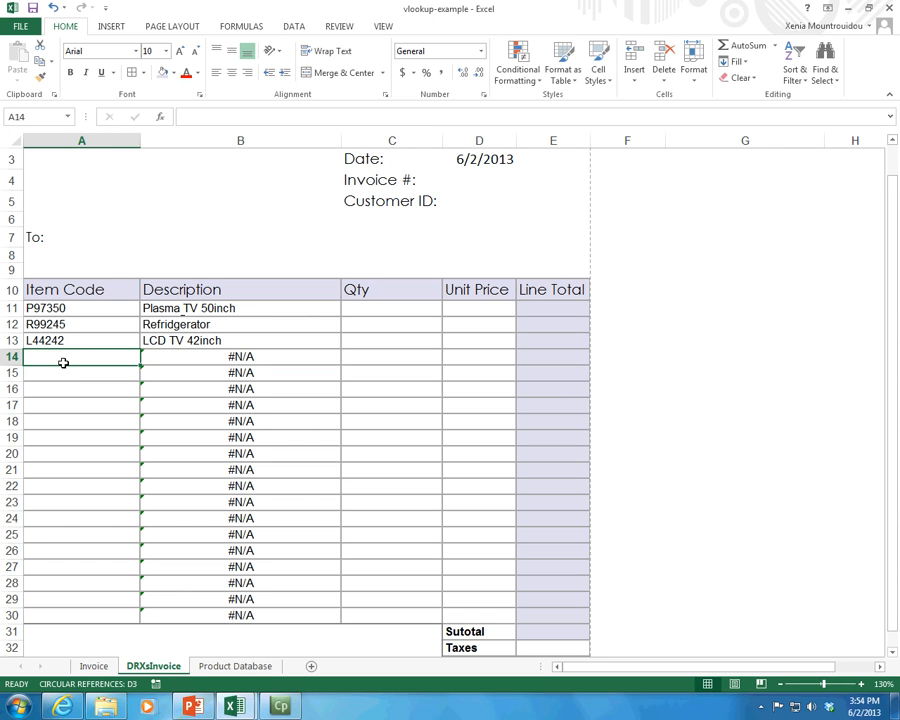
left_click(218, 361)
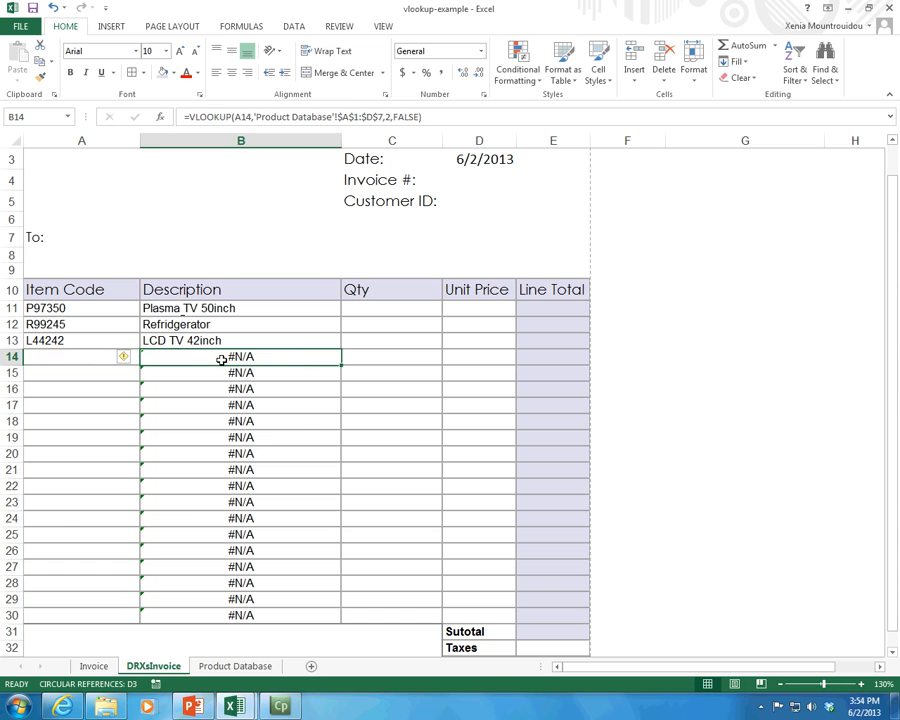
left_click(337, 309)
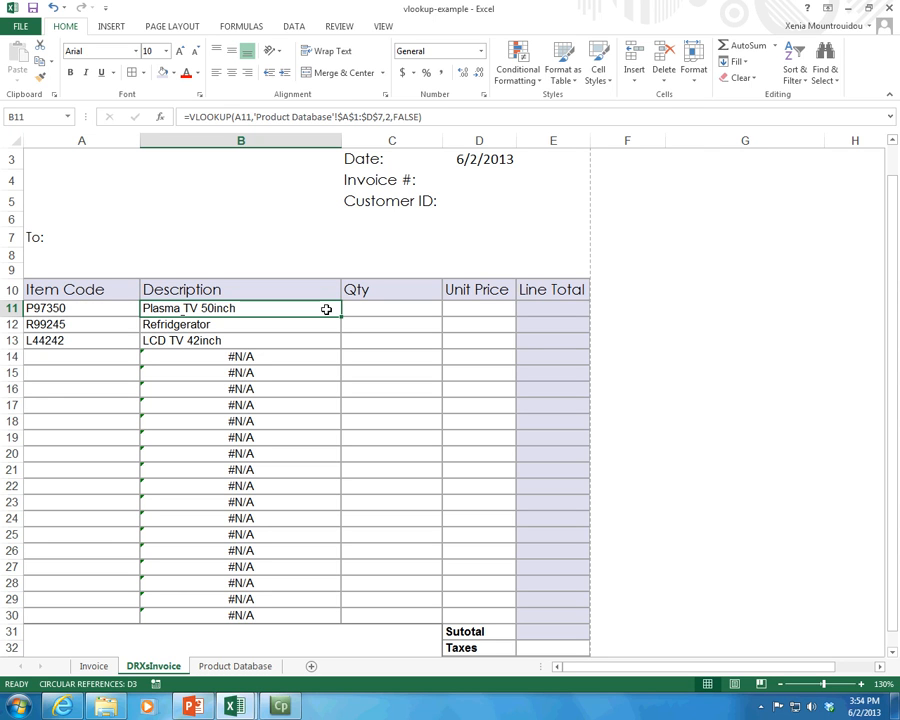
mouse_move(76, 306)
left_mouse_down()
mouse_move(60, 316)
mouse_move(59, 308)
left_mouse_up()
left_click(238, 306)
- Compare the invoice descriptions on the DRXsInvoice sheet with the product list on the Product Database sheet
left_click(257, 665)
left_click(163, 668)
left_click(214, 668)
left_click(177, 668)
left_click(225, 668)
left_click(160, 668)
left_click(220, 668)
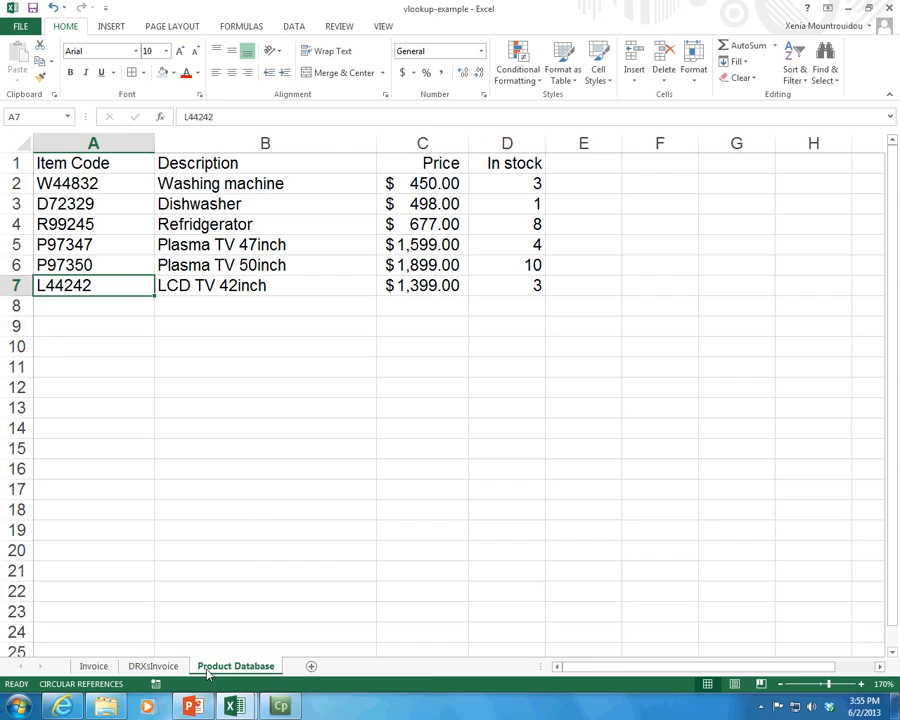
left_click(160, 667)
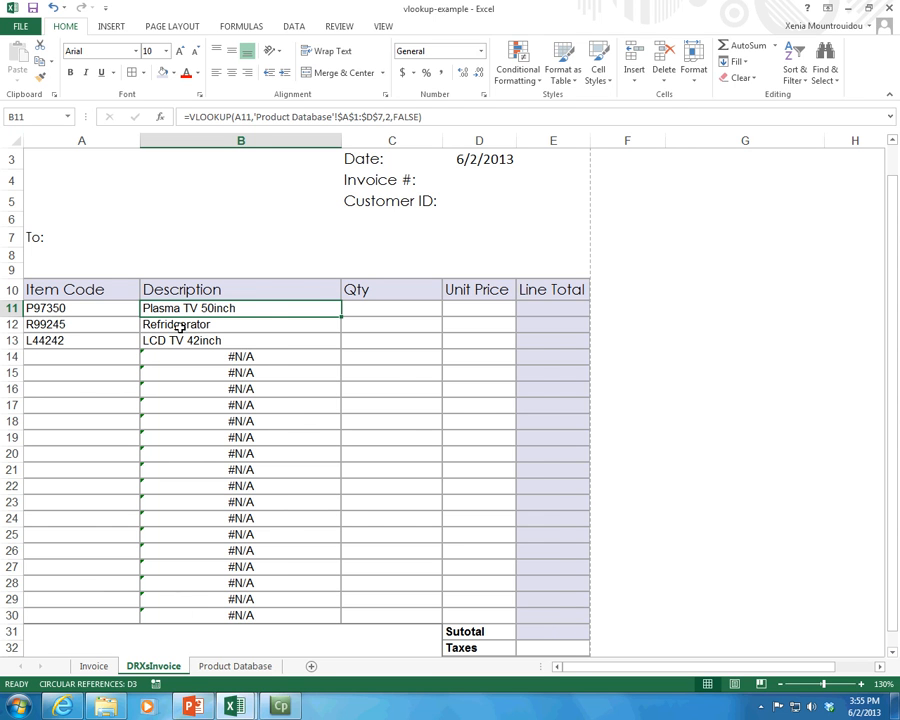
- Display the formulas on the DRXsInvoice sheet to review the Description column, and return to showing results
key("ctrl+grave")
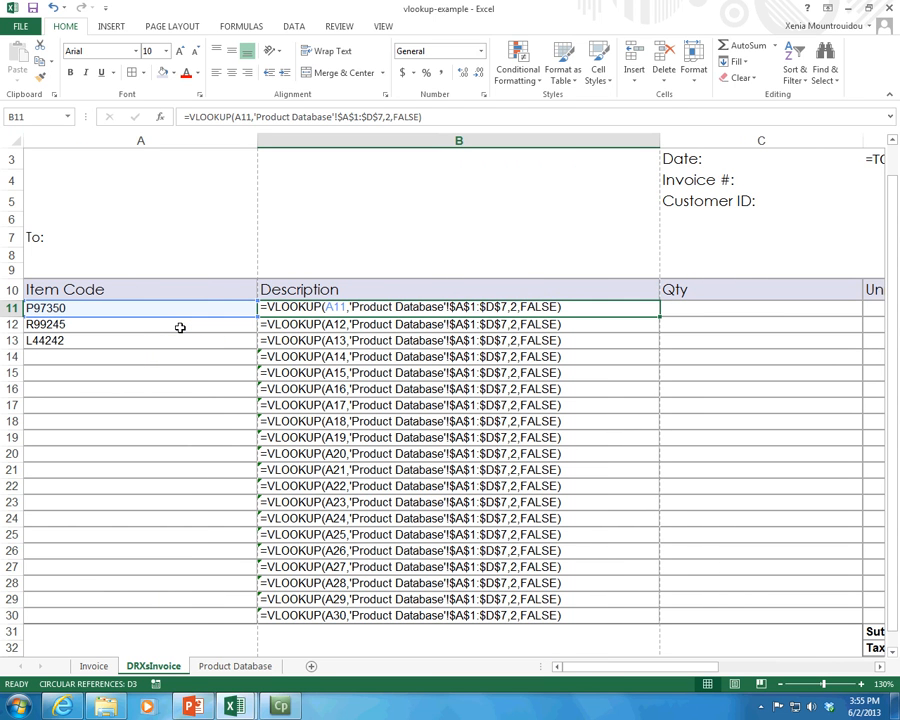
left_click_drag(624, 667, 596, 668)
key("ctrl+grave")
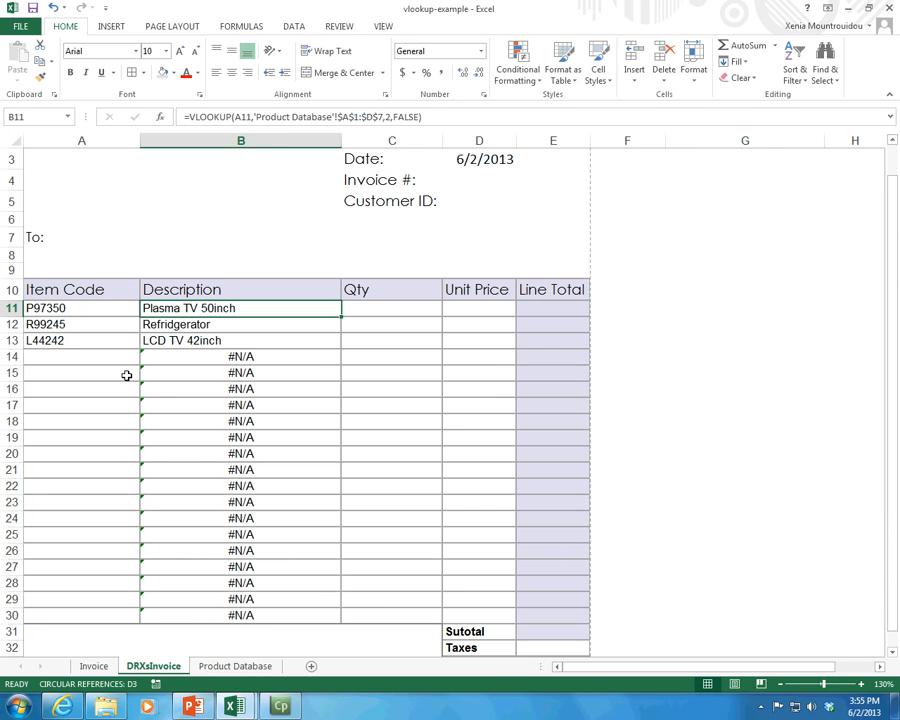
- Examine how the Unit Price cell D11 and item code A11 relate to the item code and Price columns on the Product Database sheet
left_click(478, 307)
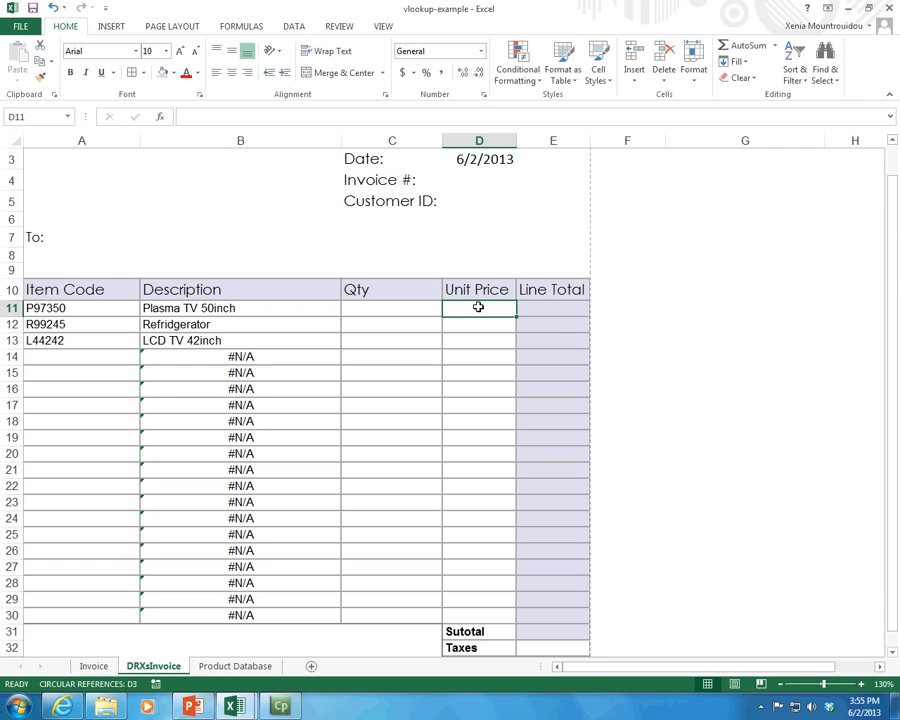
left_click(77, 310)
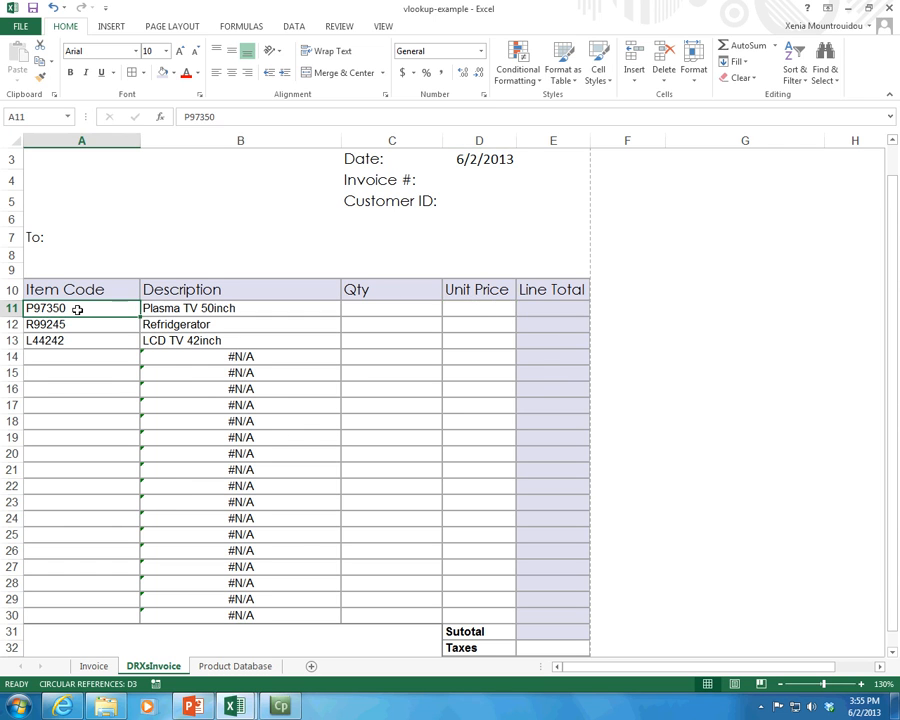
left_click(233, 665)
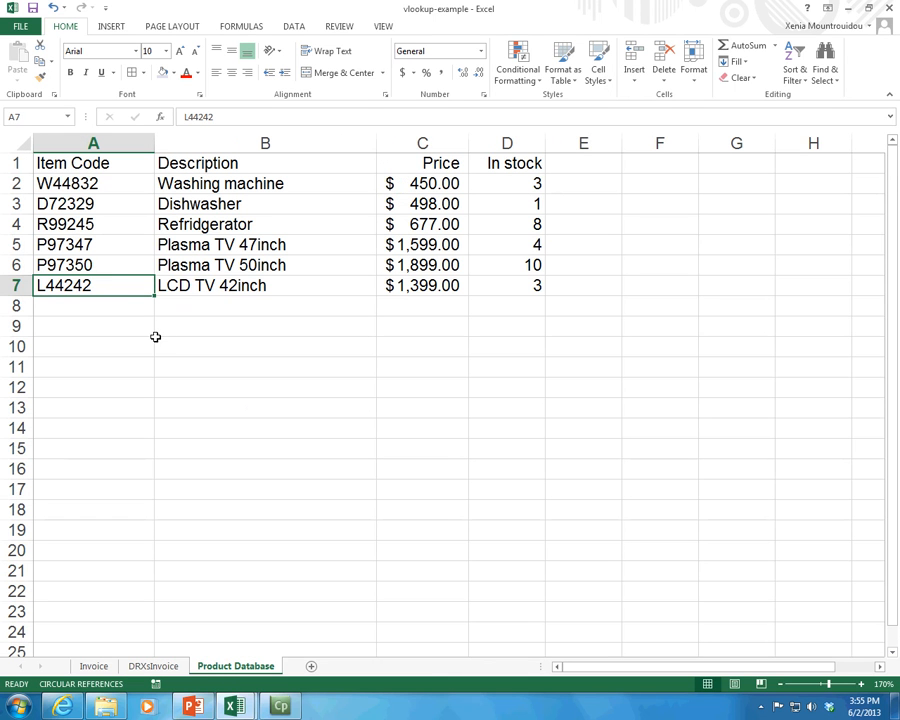
left_click(76, 182)
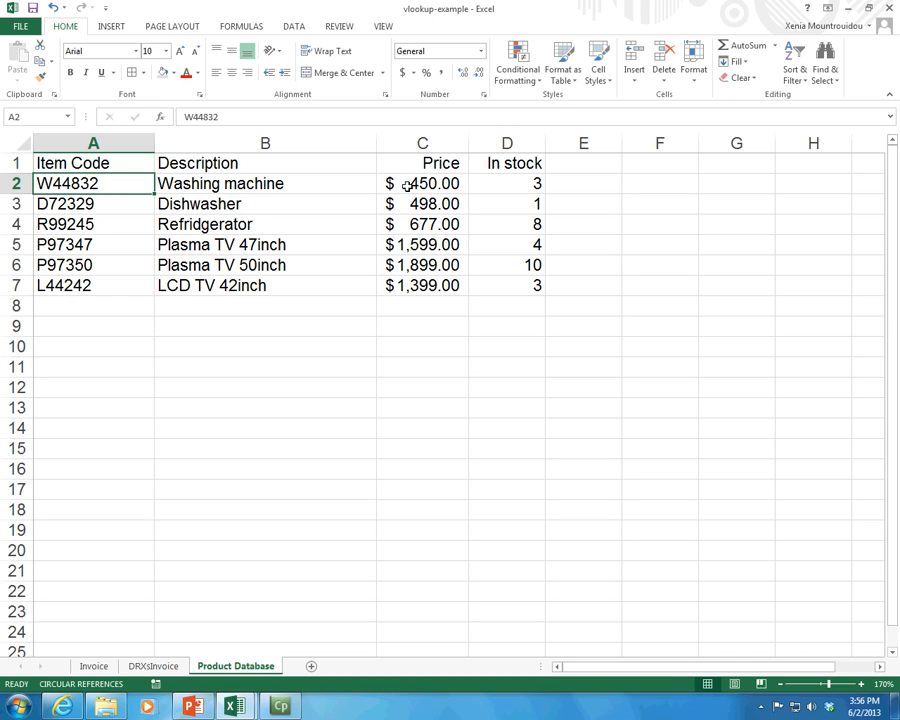
left_click(352, 189)
left_click(311, 139)
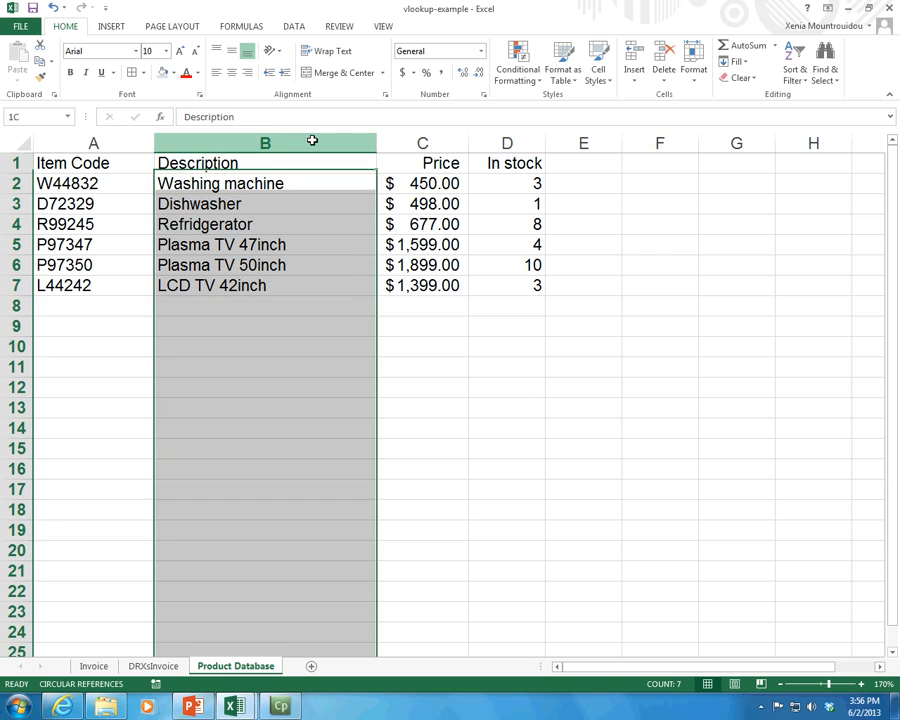
left_click(405, 135)
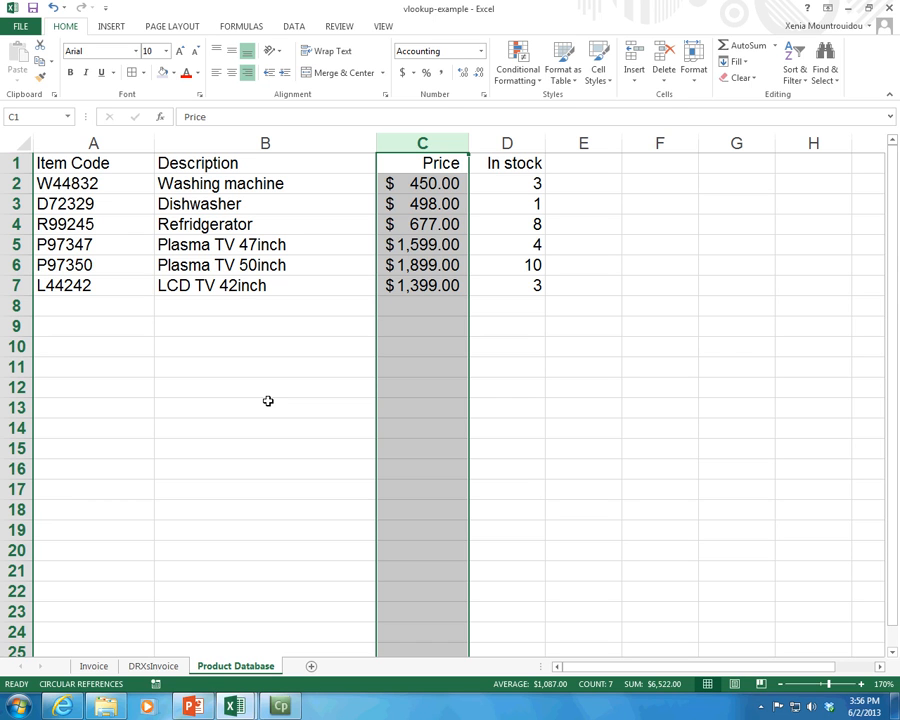
left_click(77, 185)
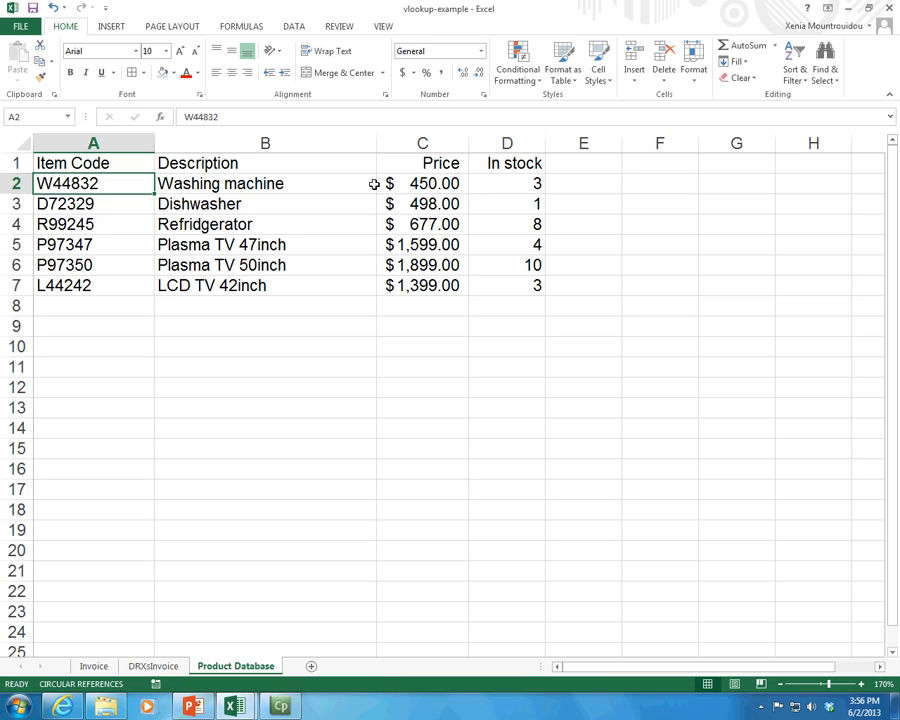
- Insert a VLOOKUP function in Unit Price cell D11 of the DRXsInvoice sheet with A11 as the lookup value
left_click(153, 666)
left_click(453, 310)
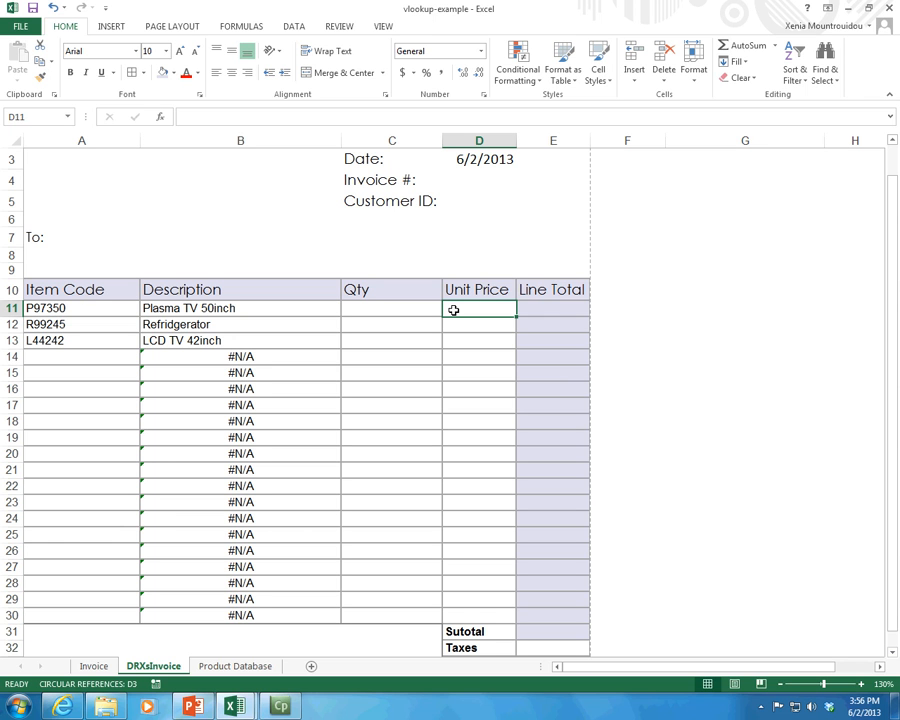
left_click(228, 27)
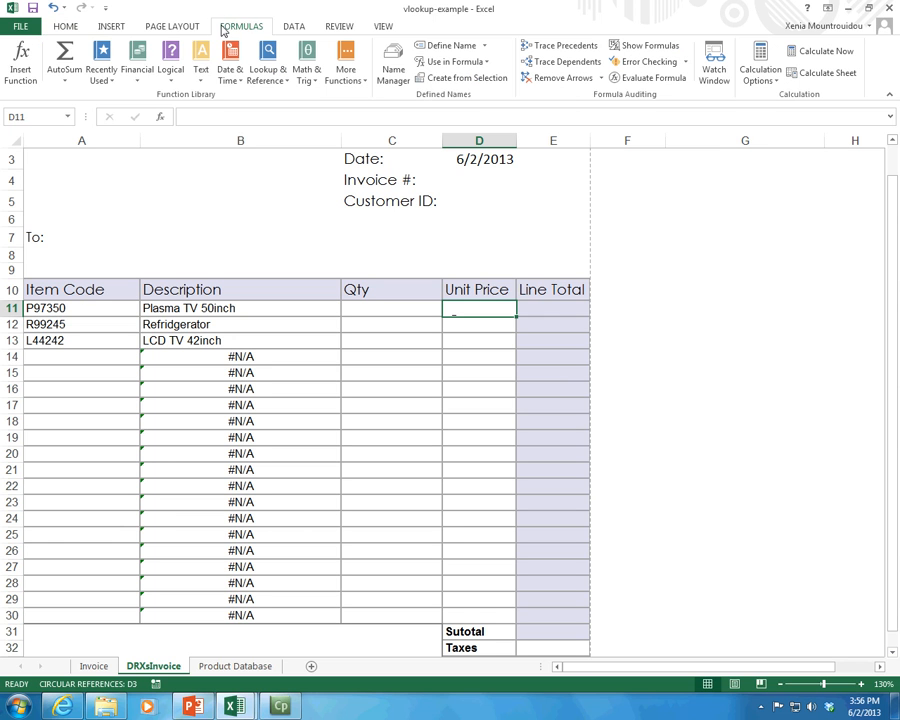
left_click(20, 70)
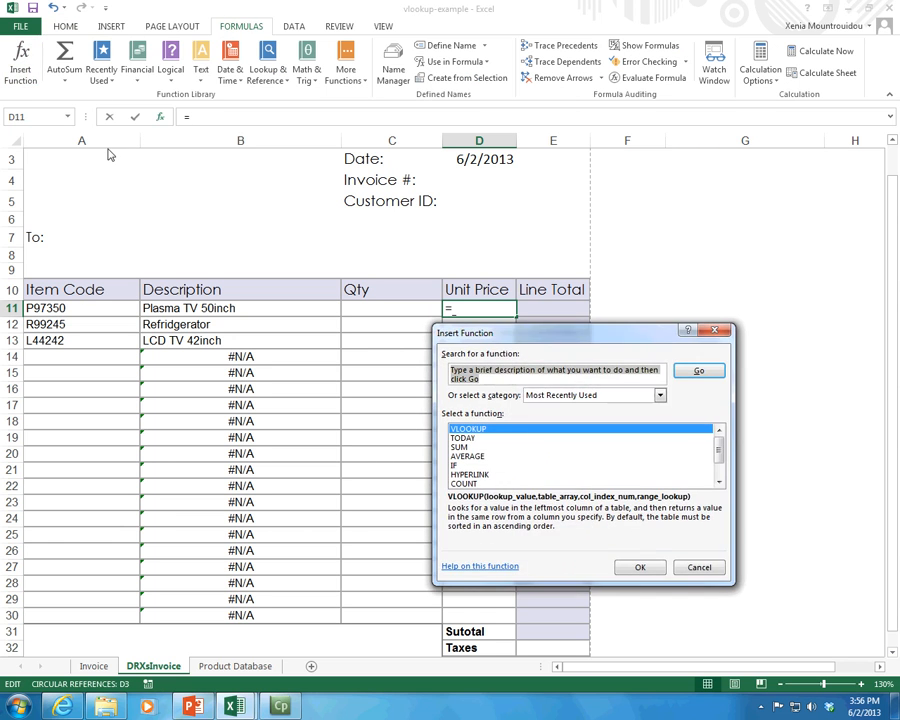
double_click(500, 430)
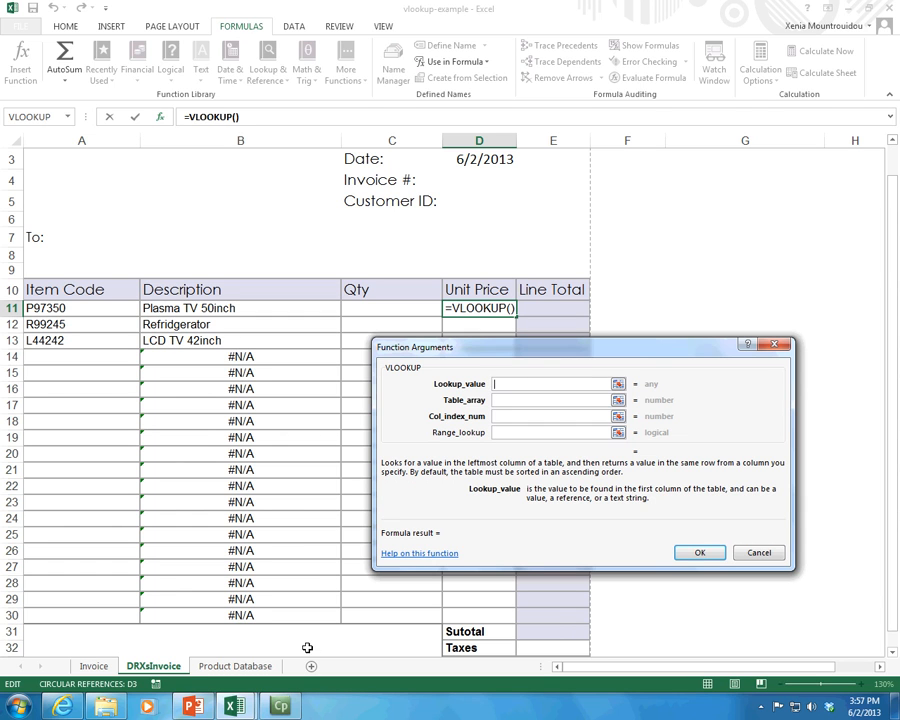
left_click(84, 308)
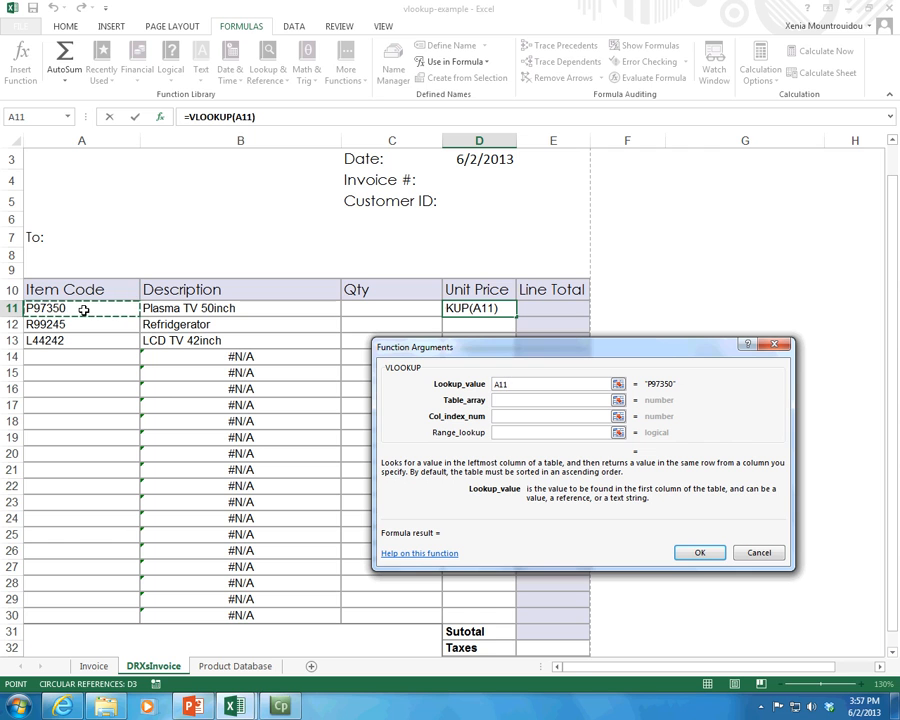
- Set the VLOOKUP table array to range A1:D7 on the Product Database sheet
left_click(526, 400)
left_click(255, 665)
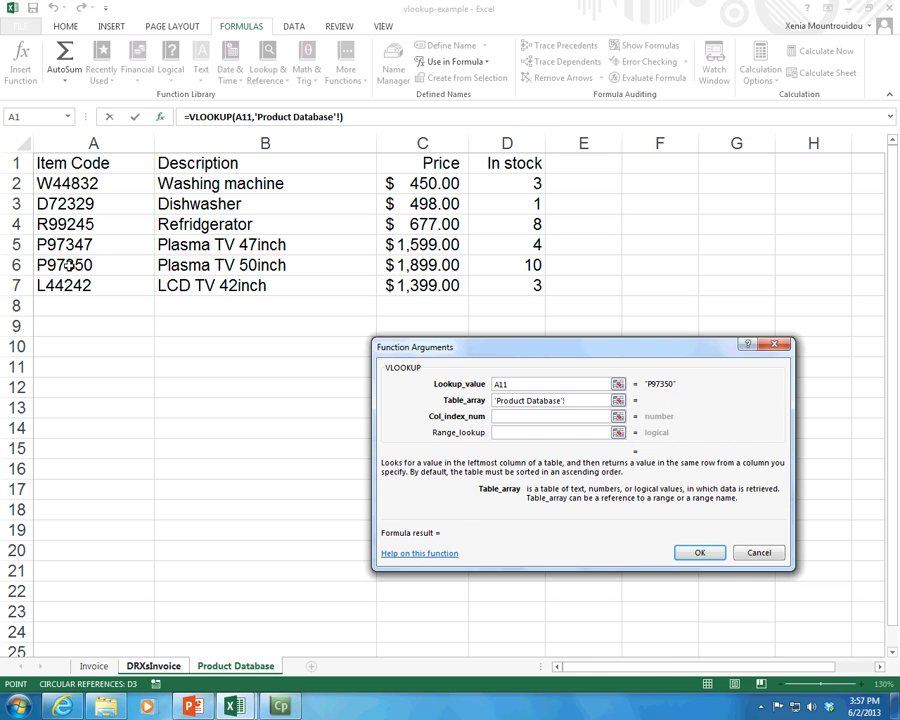
left_click(76, 163)
left_click_drag(76, 163, 476, 282)
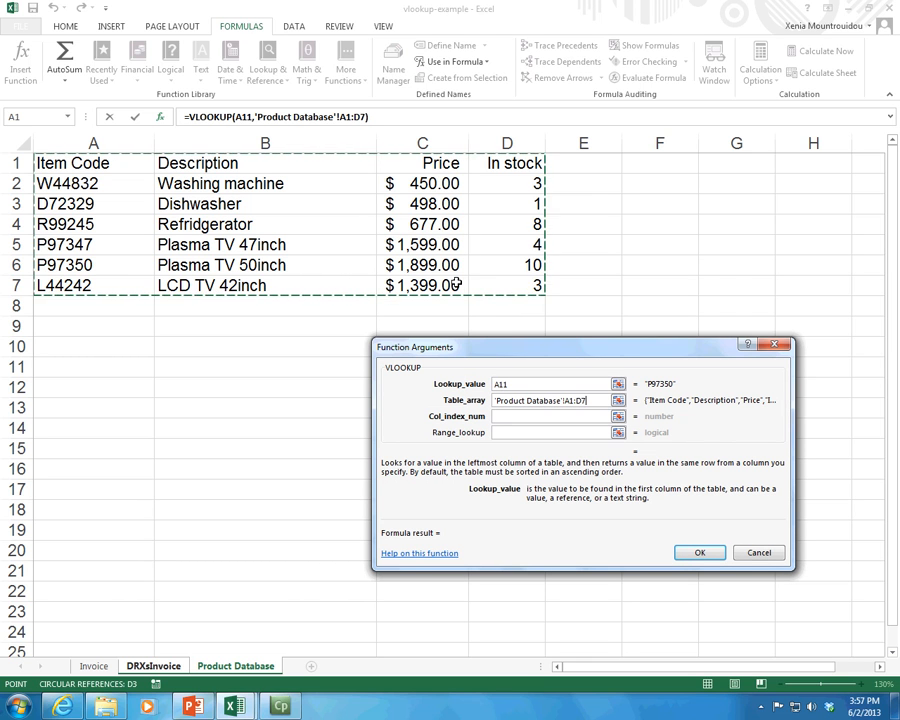
left_click_drag(494, 401, 566, 400)
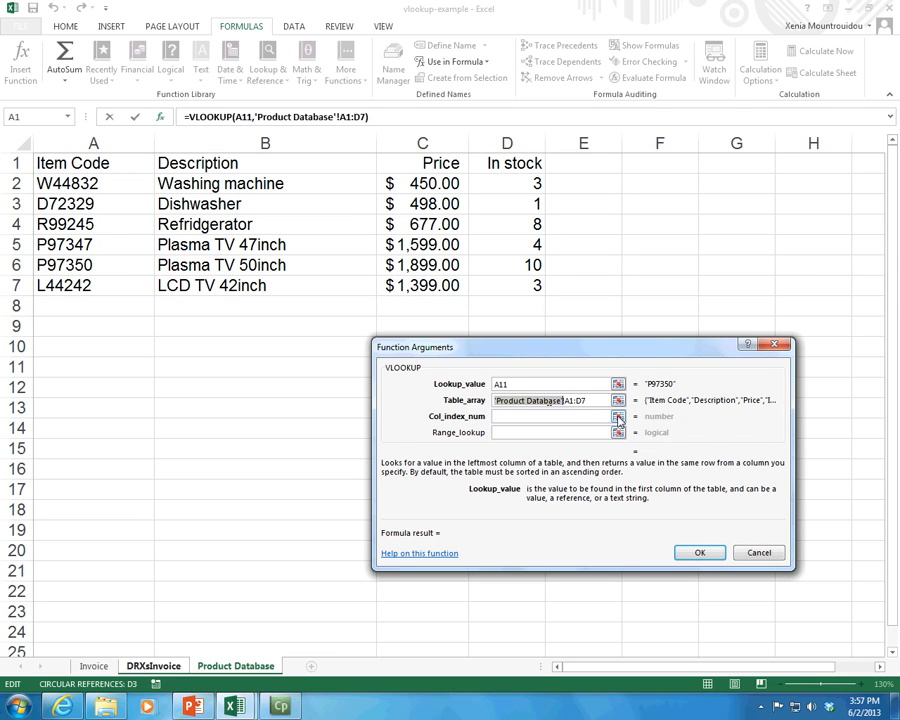
left_click(566, 400)
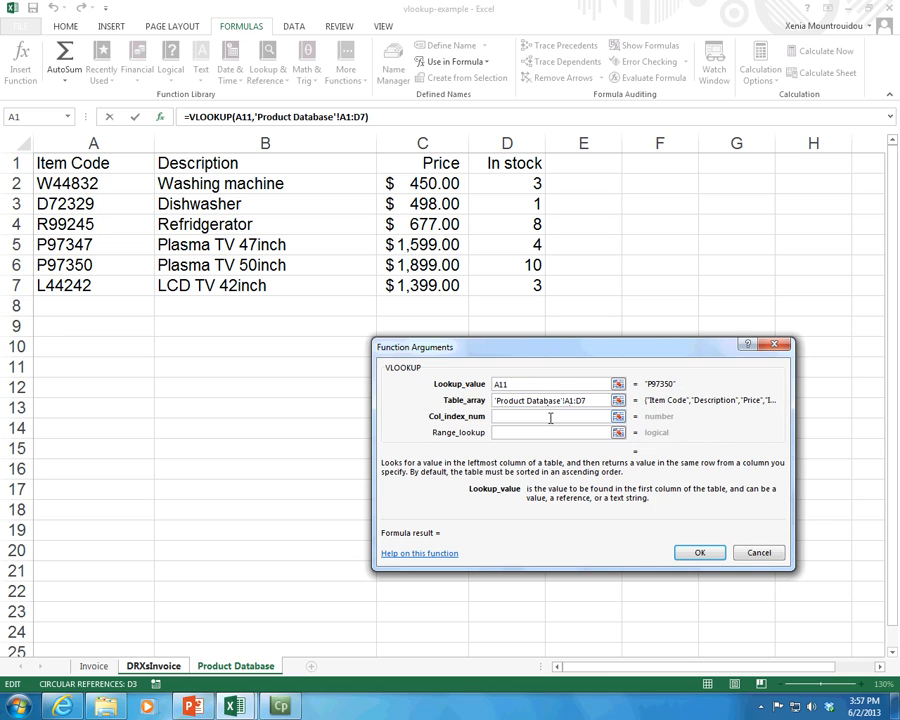
- Make the table array reference absolute as 'Product Database'!$A$1:$D$7
left_click_drag(564, 400, 585, 400)
left_click(585, 400)
type("$")
key("Right")
type("$")
key("Right")
key("Right")
type("$")
key("Right")
type("$")
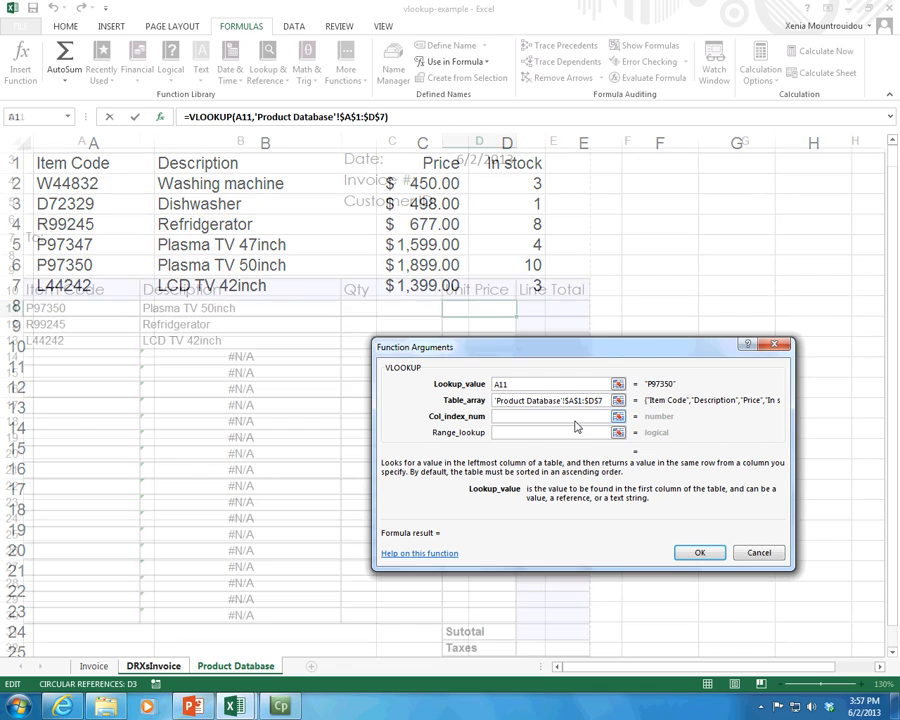
- Set the VLOOKUP column index number to 3 for the Price column, without any sheet reference in that argument
left_click(575, 419)
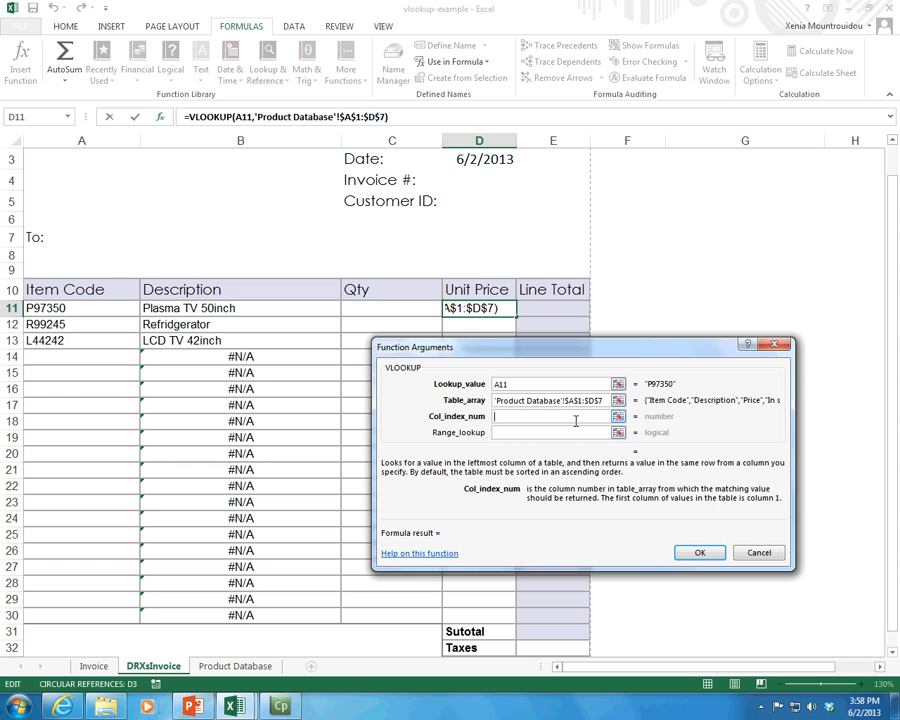
left_click(235, 666)
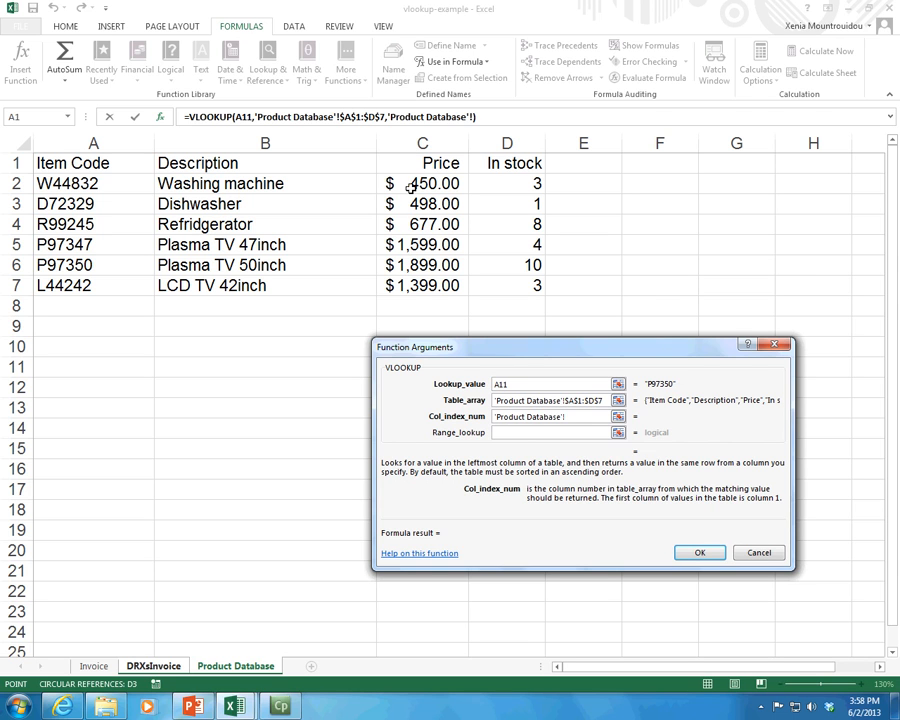
left_click_drag(570, 417, 498, 417)
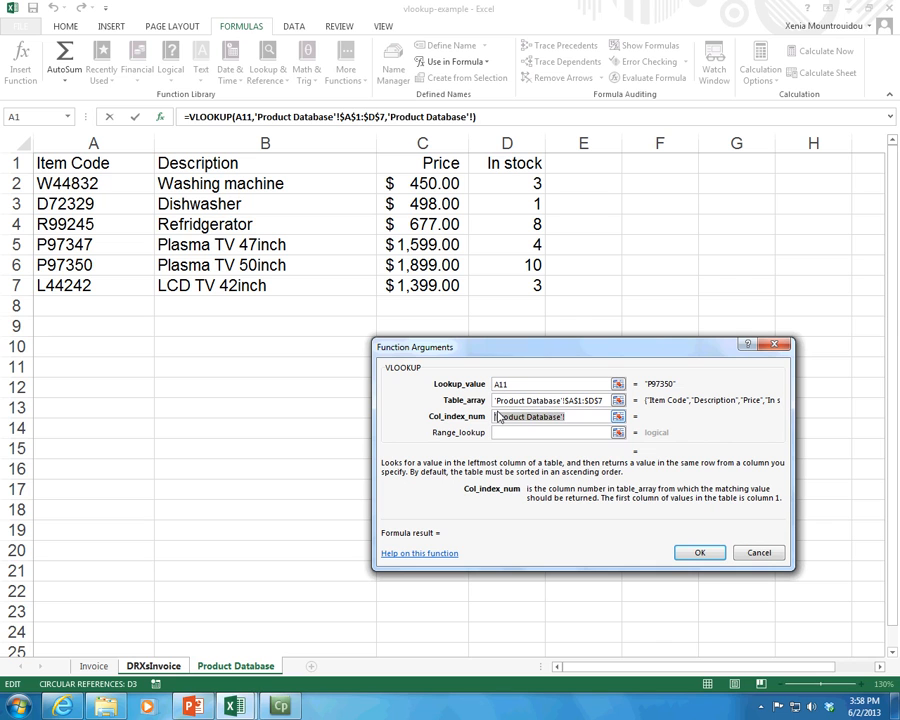
key("BackSpace")
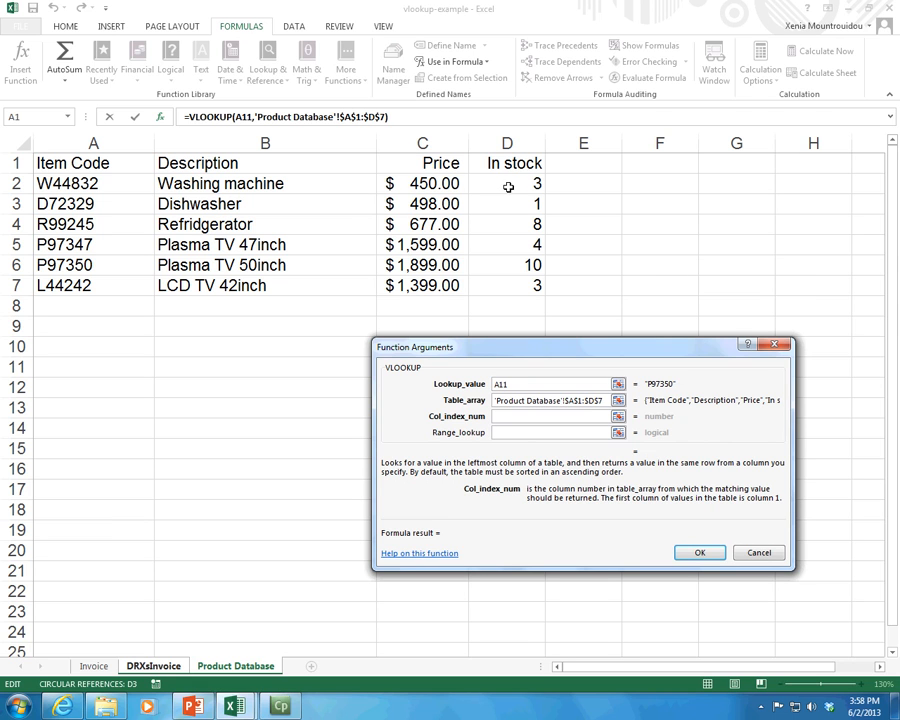
type("3")
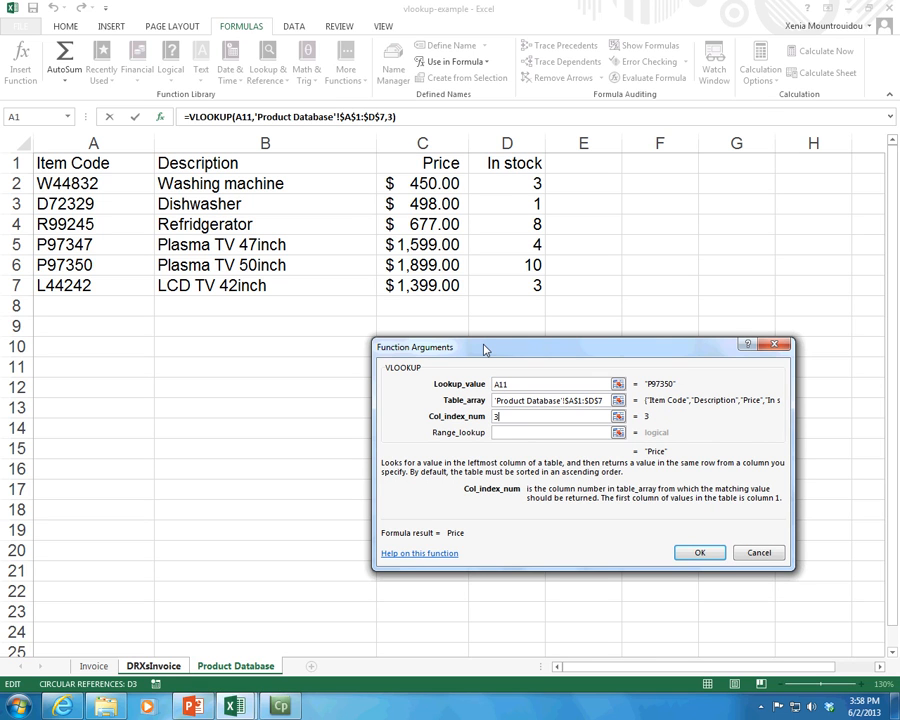
- Set the range lookup to false, complete the D11 formula, and check its price against the Product Database sheet
left_click(519, 433)
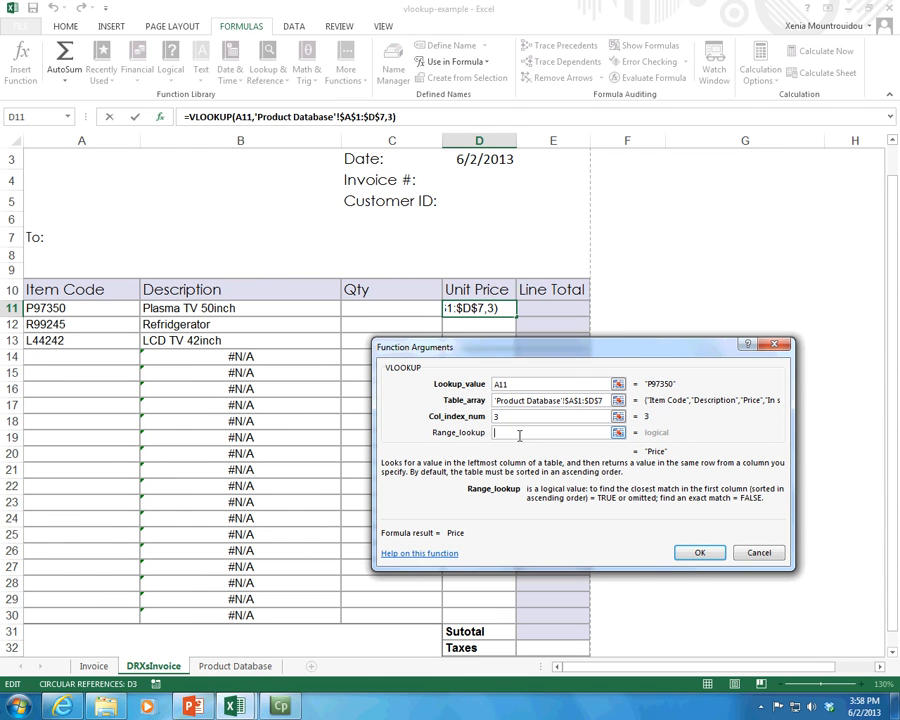
type("false")
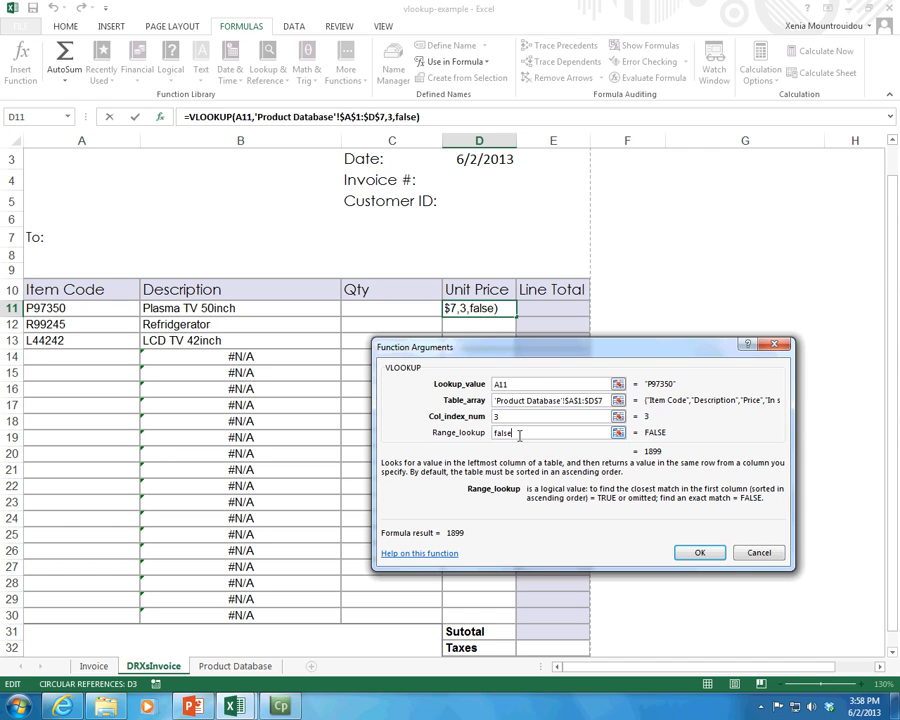
key("Return")
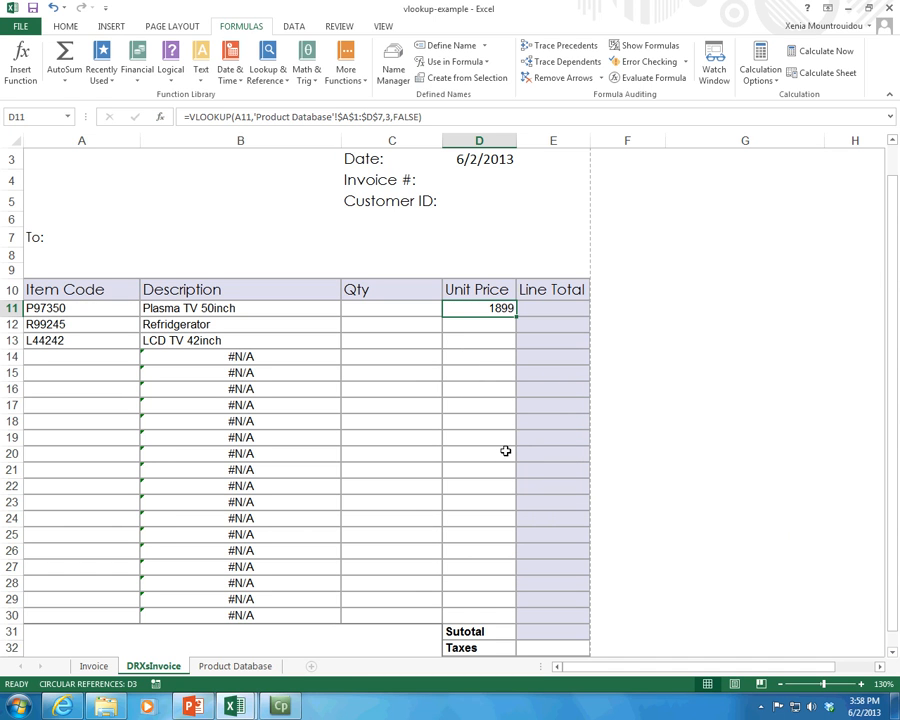
left_click(201, 669)
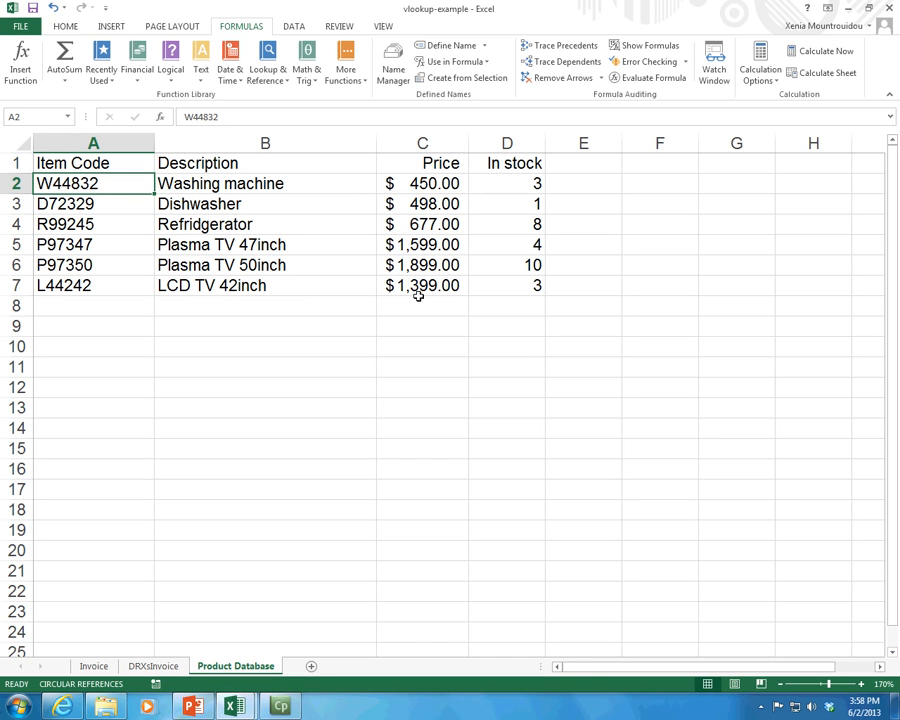
left_click(150, 666)
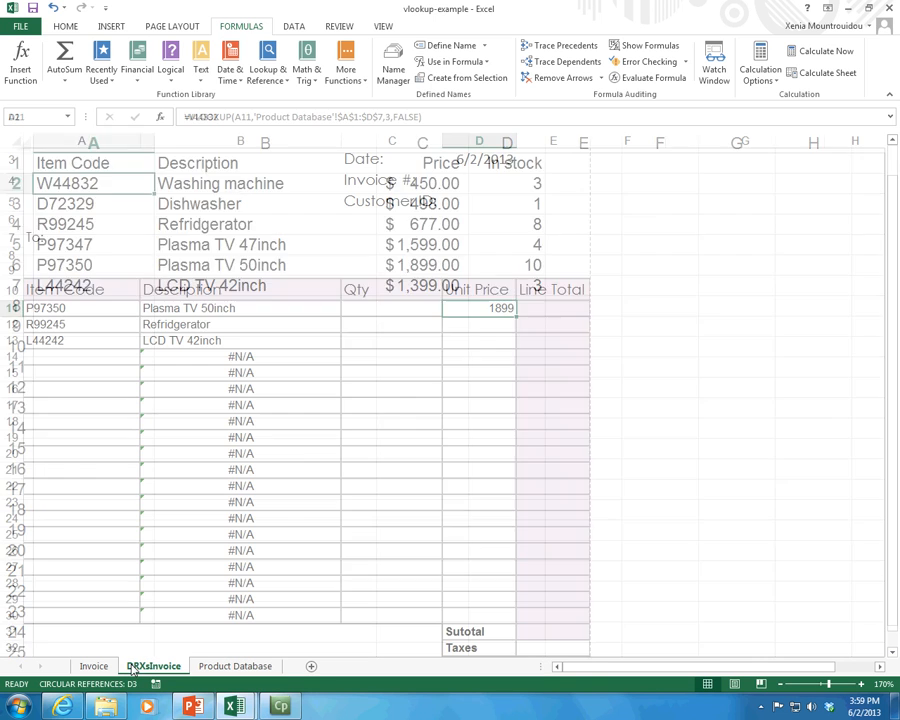
- Apply the Accounting number format to D11:D30, E11:E31 and the Total cell E33 on the DRXsInvoice sheet
left_click_drag(484, 307, 484, 619)
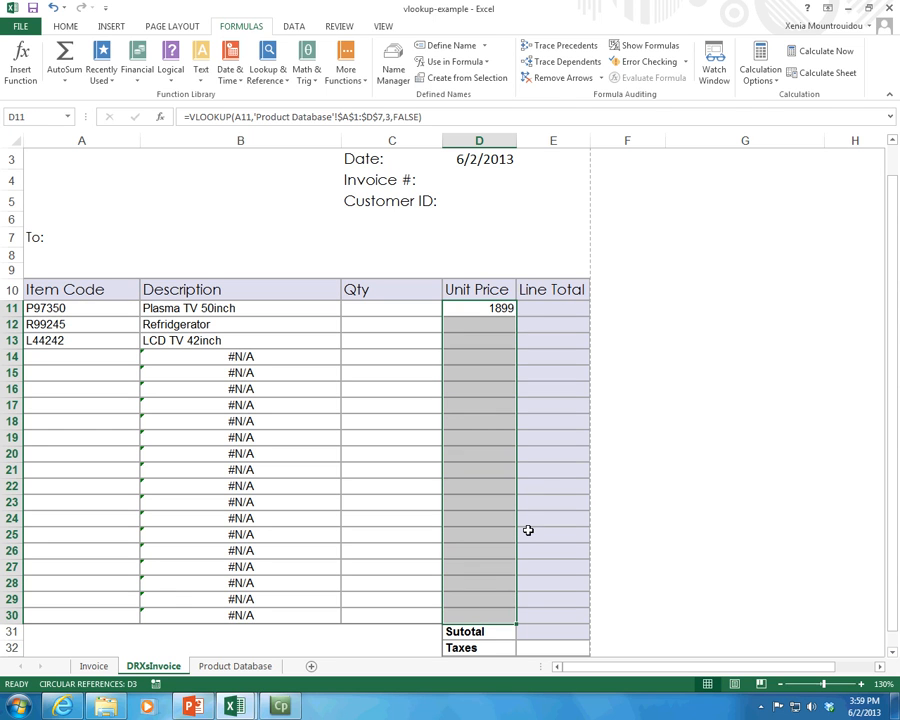
left_click(70, 27)
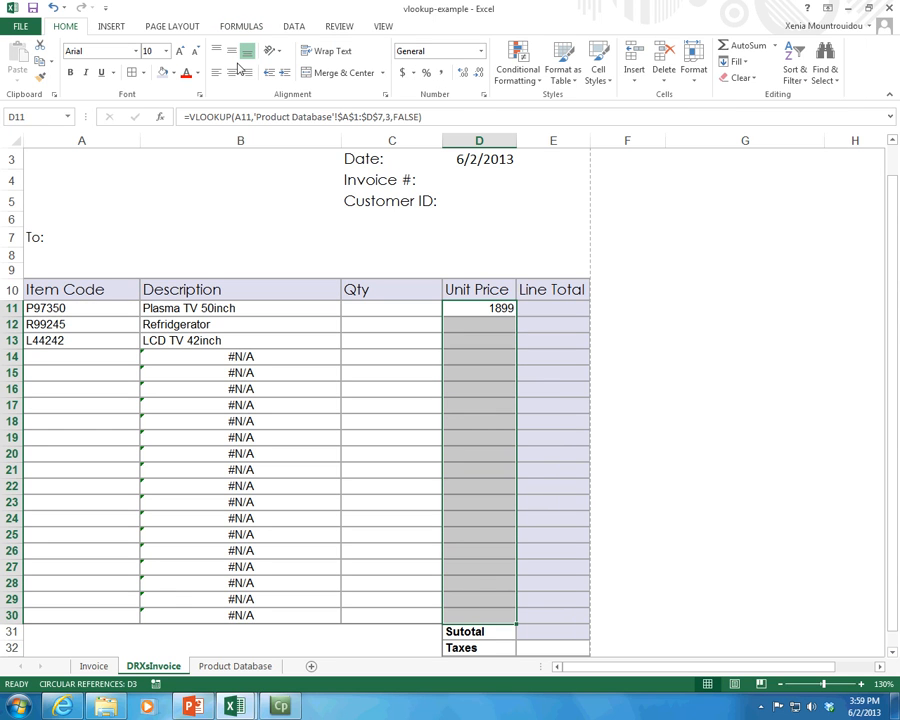
left_click(402, 73)
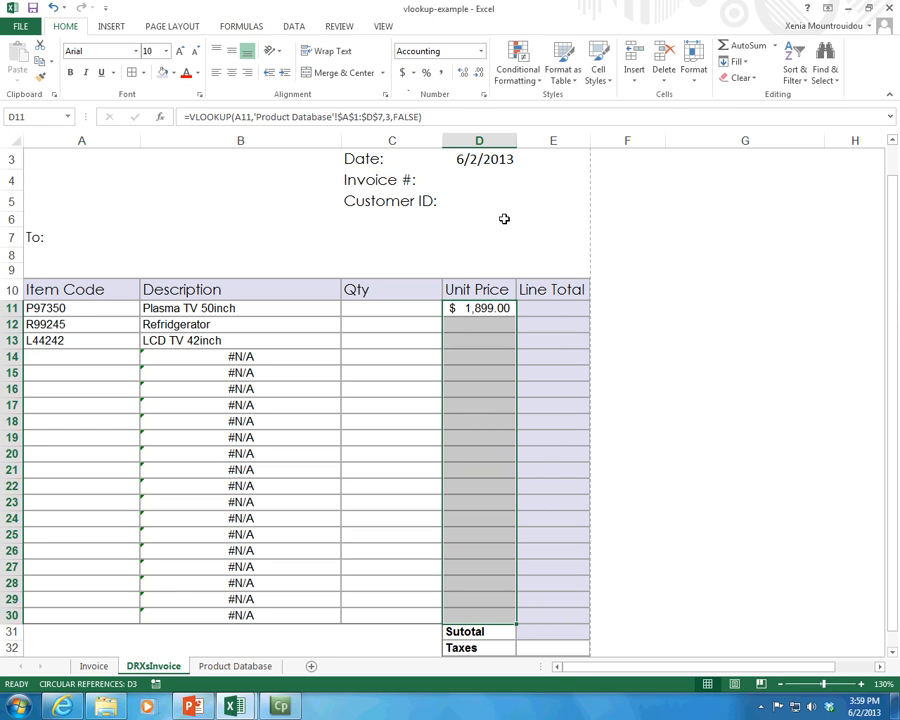
left_click_drag(546, 305, 550, 595)
left_click(402, 73)
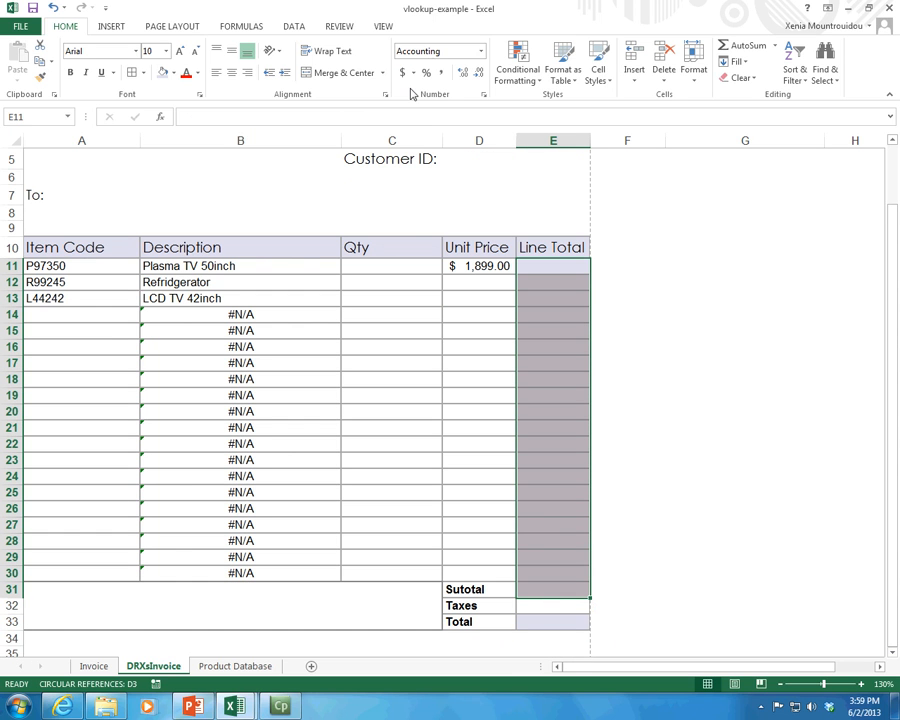
left_click(544, 620)
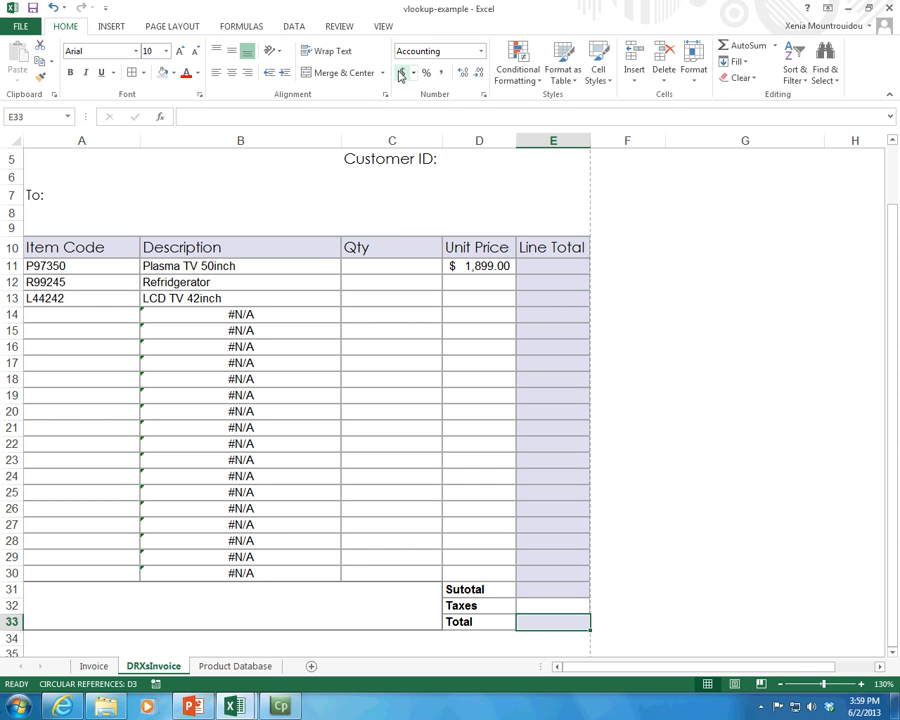
- Enter the line total formula =C11*D11 in E11, multiplying the quantity by the unit price
left_click(394, 264)
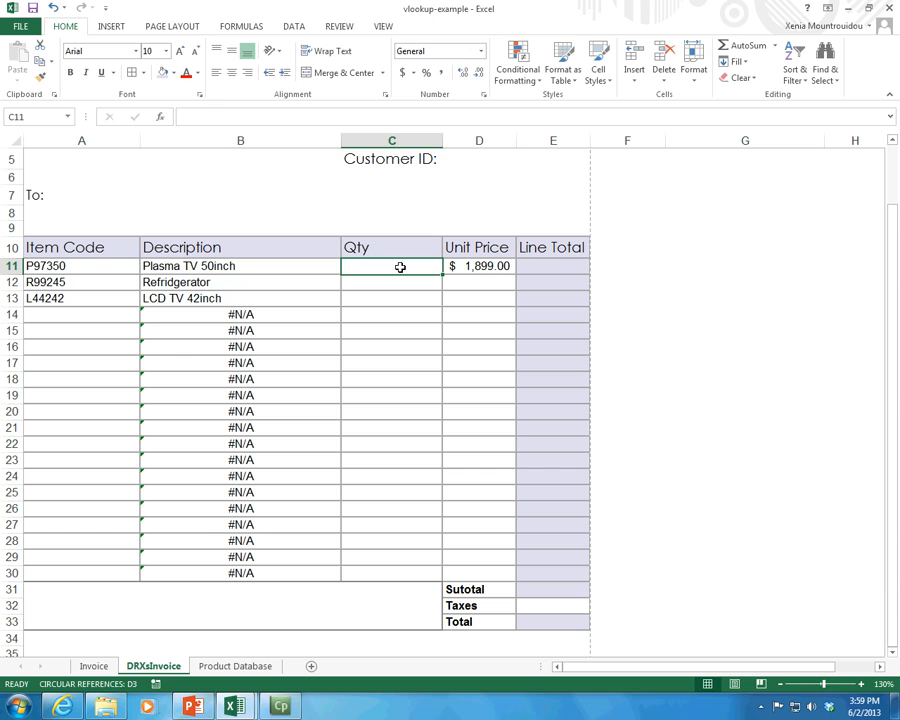
left_click(545, 269)
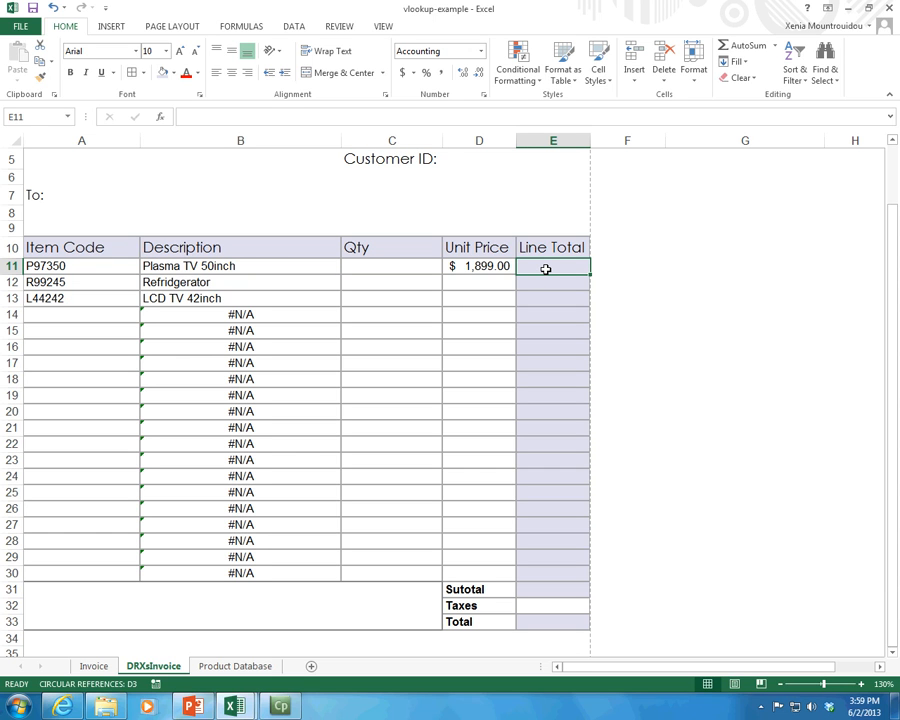
type("=")
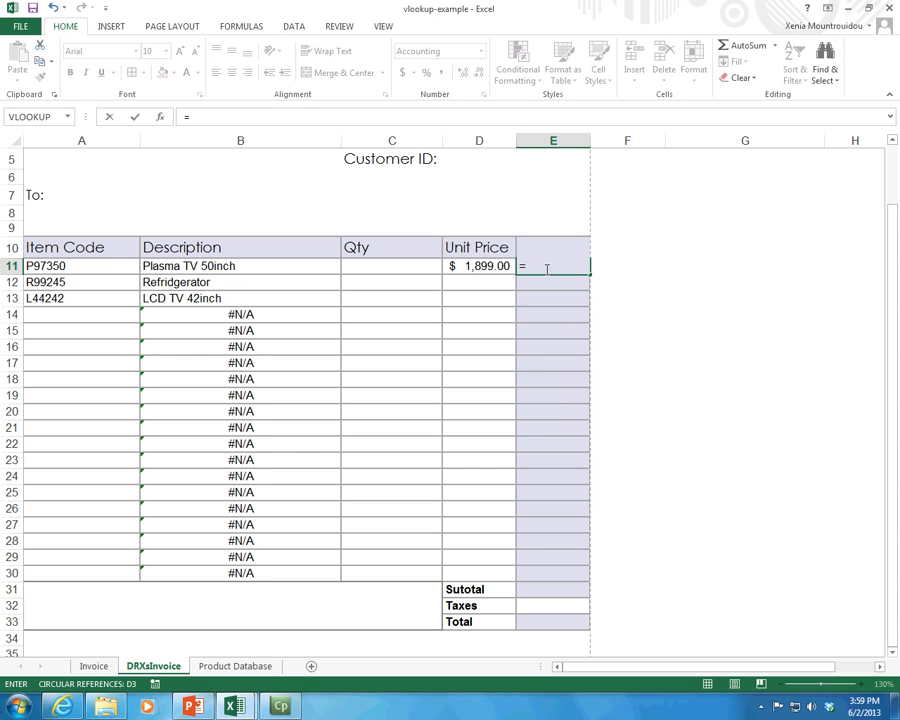
left_click(412, 266)
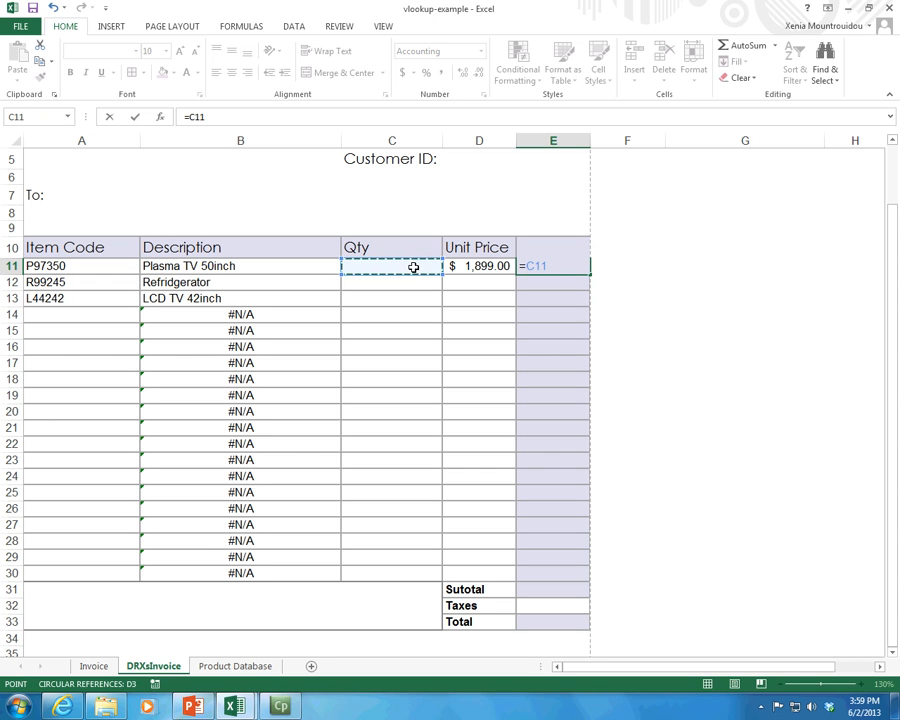
type("*")
left_click(486, 266)
key("Return")
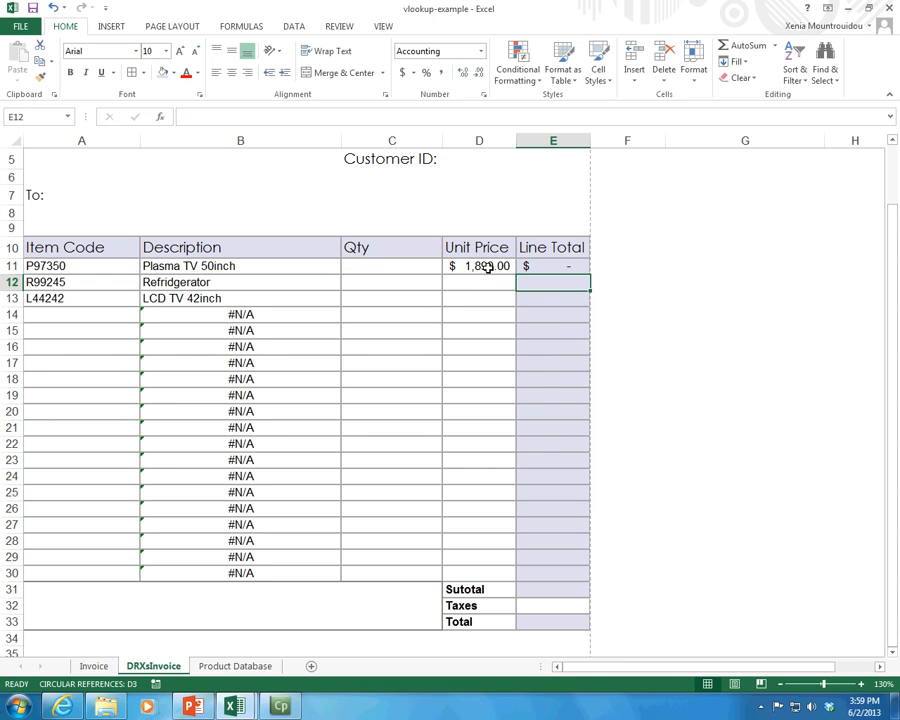
key("Up")
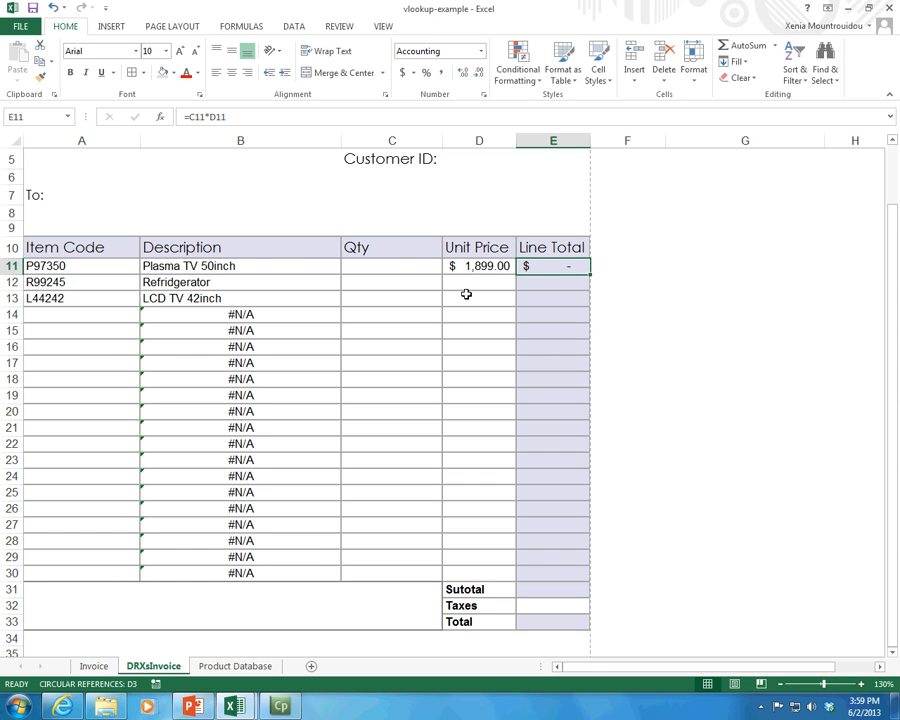
- Enter a quantity of 2 for the Plasma TV 50inch in C11
left_click(404, 266)
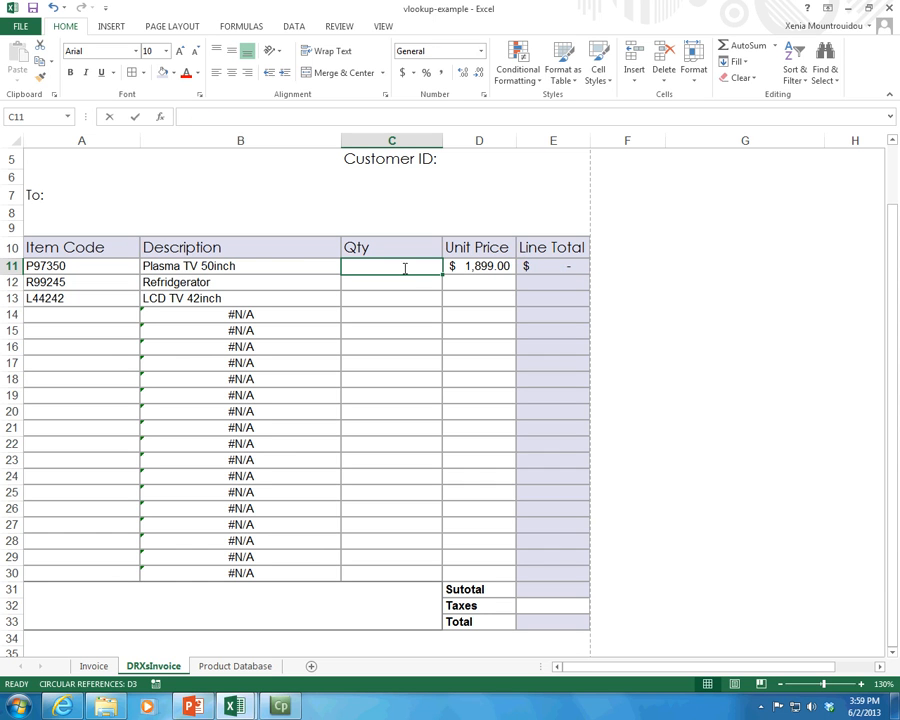
type("2")
key("Return")
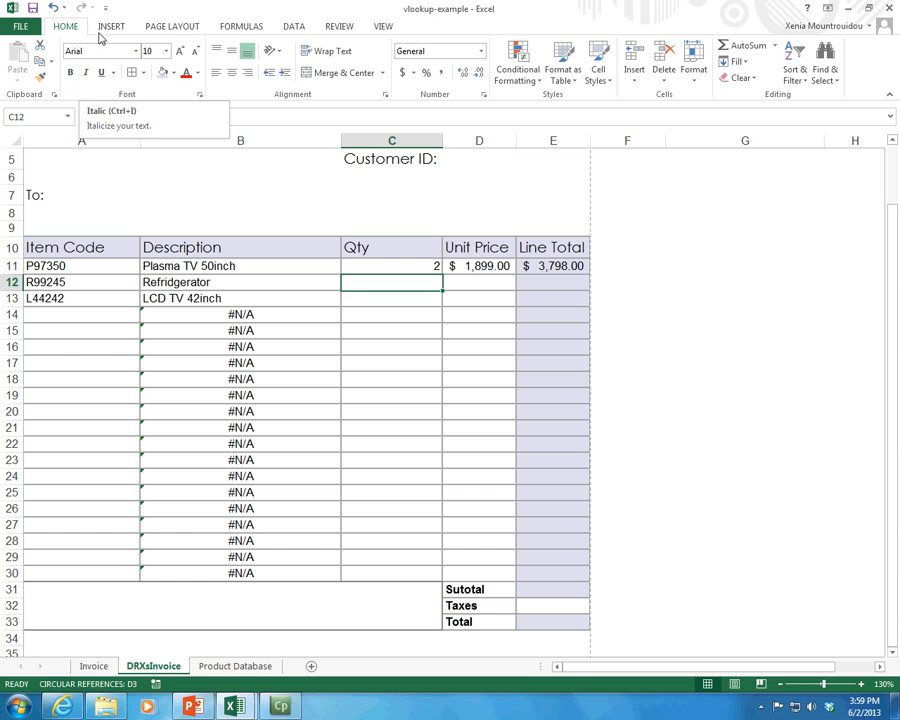
- Fill the D11 unit price formula down through D30 and recalculate the sheet
left_click(232, 27)
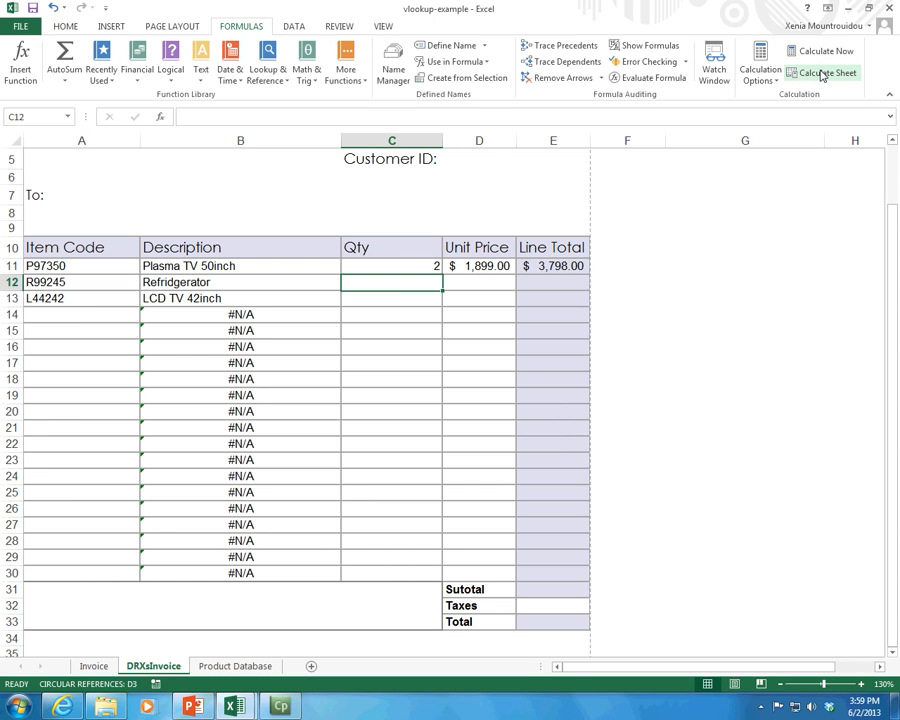
left_click(480, 265)
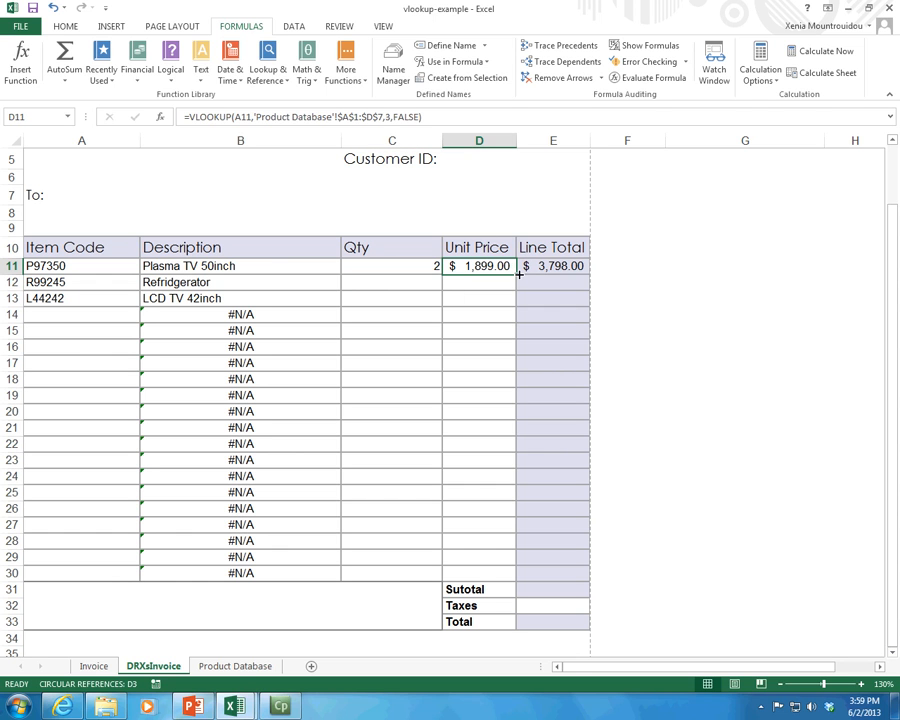
left_click_drag(516, 272, 513, 580)
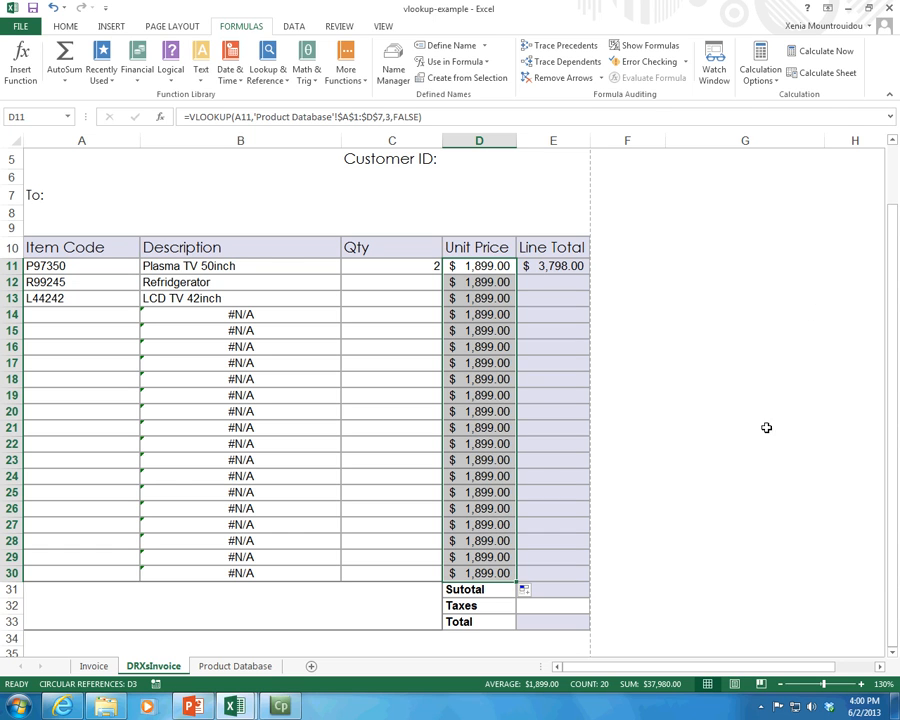
left_click(845, 72)
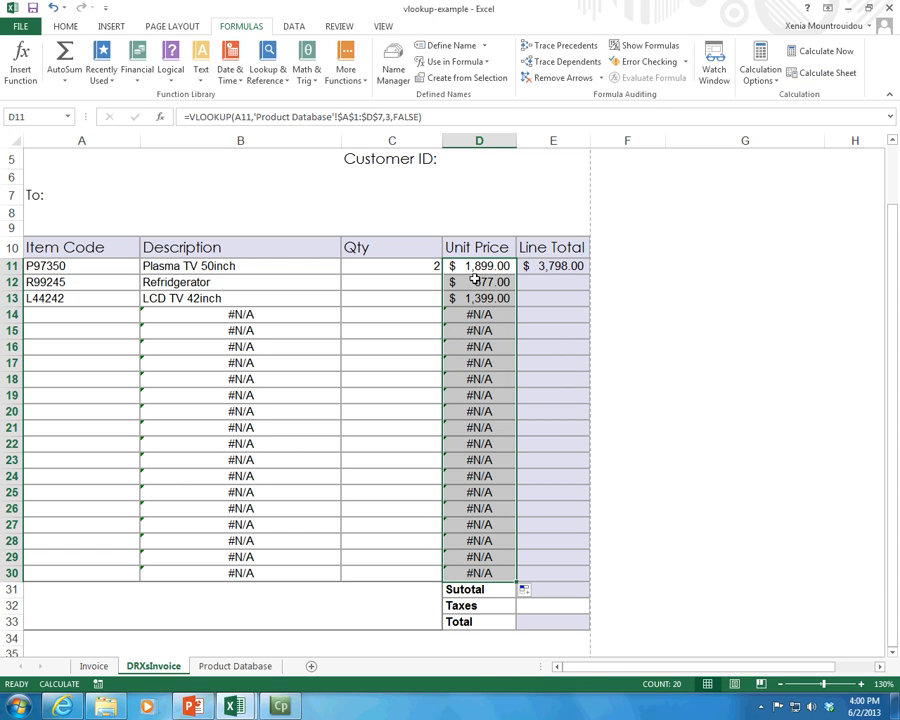
- Enter quantities of 3 in C12 and 4 in C13 for the second and third items
left_click(410, 282)
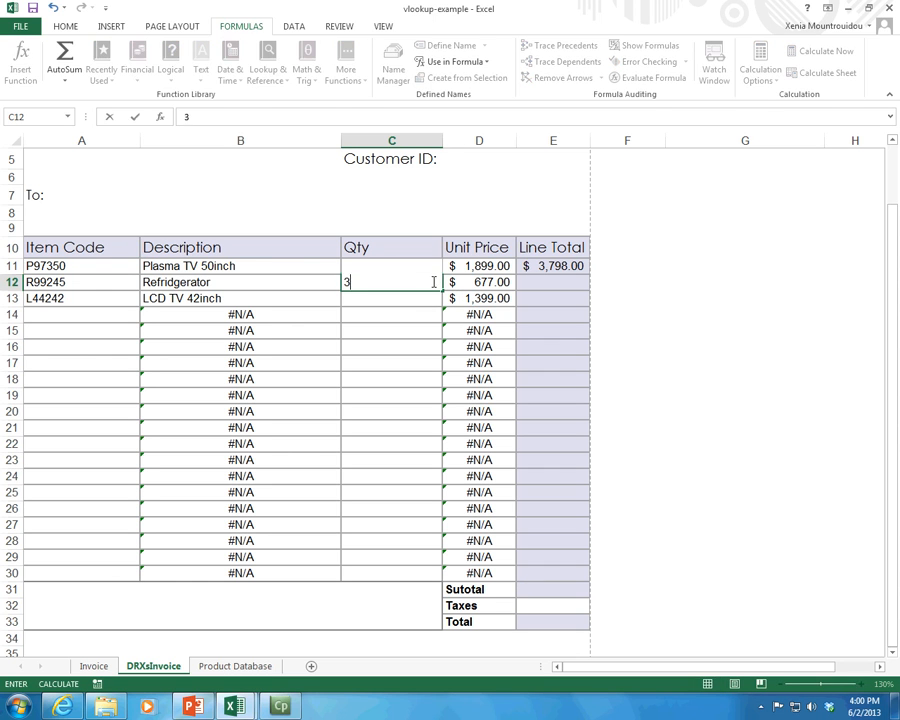
key("Return")
type("4")
key("Return")
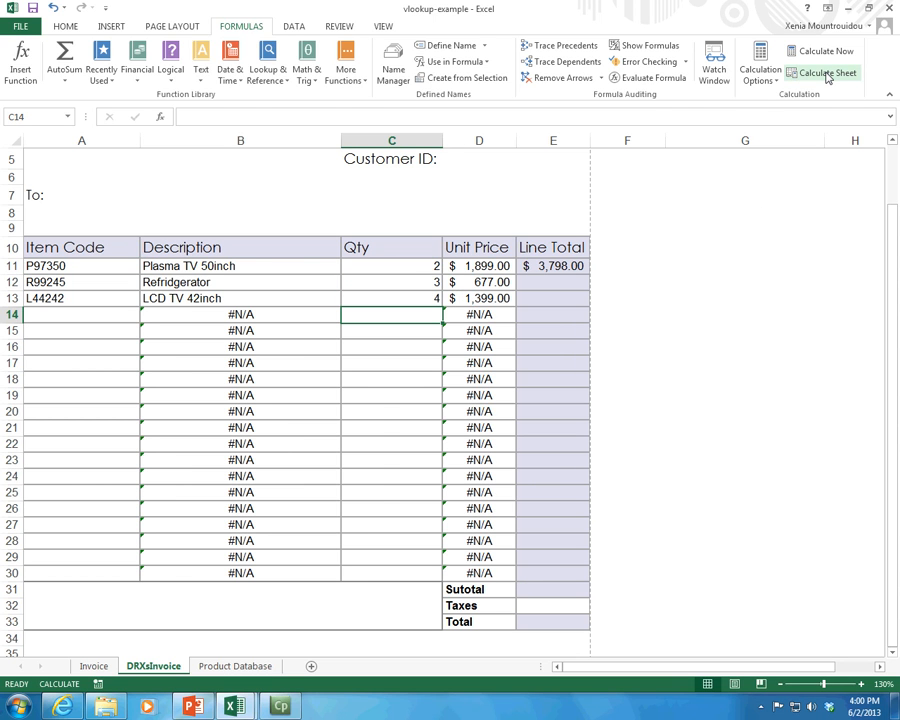
- Fill the E11 line total formula down through E30 and recalculate the sheet
left_click(575, 280)
left_click(578, 266)
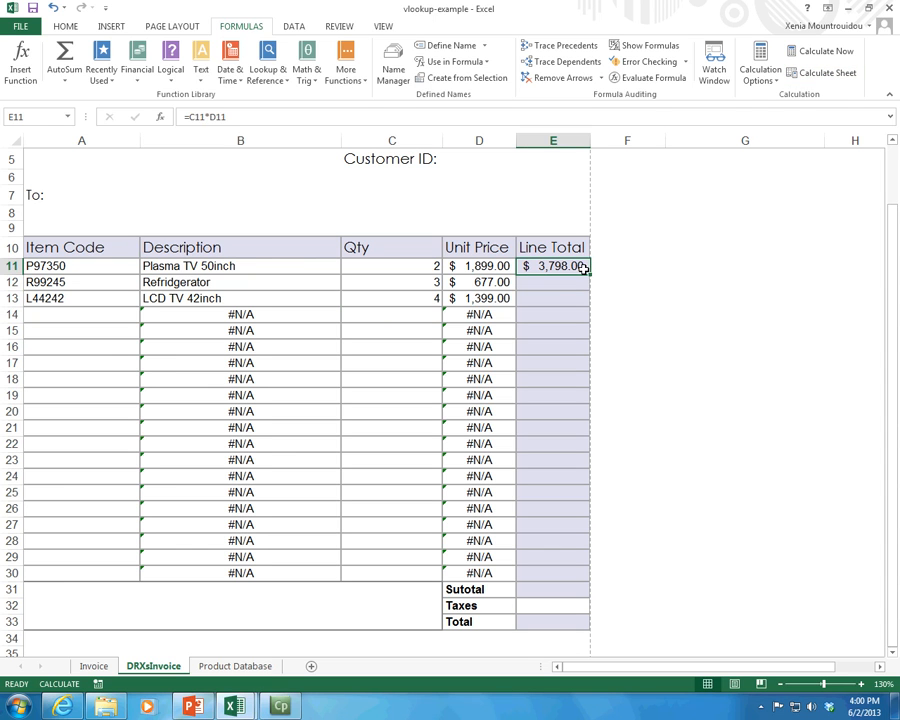
left_click(479, 299)
key("Up")
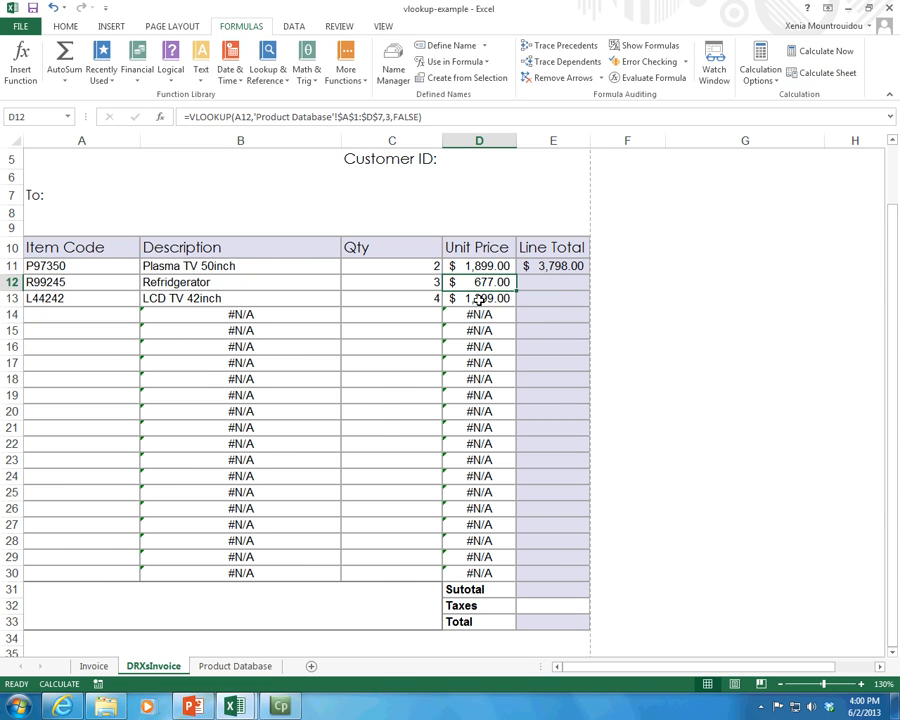
left_click(566, 279)
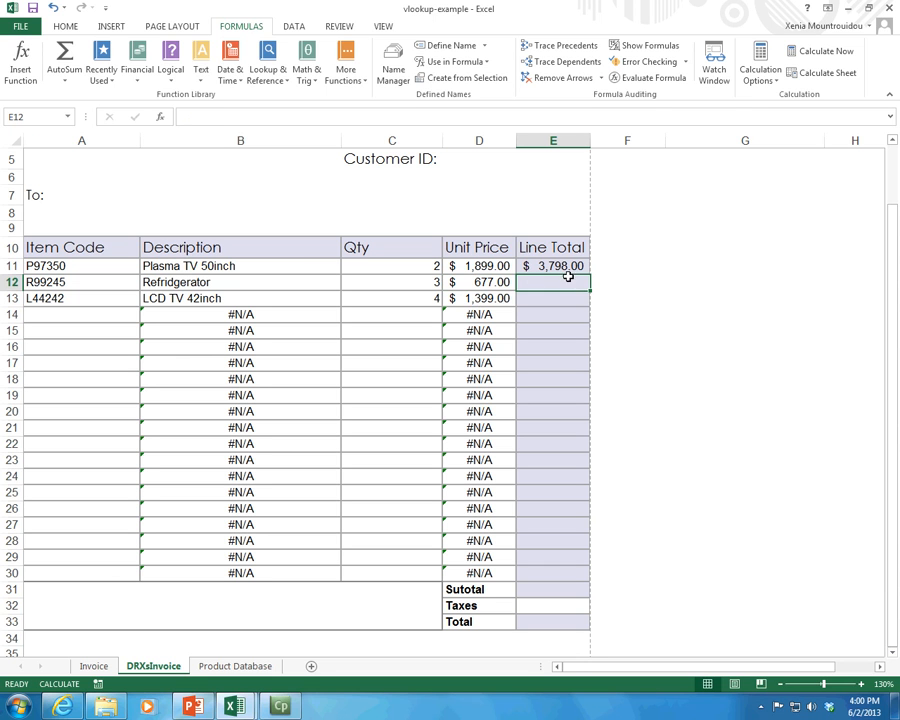
left_click(577, 266)
left_click_drag(589, 273, 556, 575)
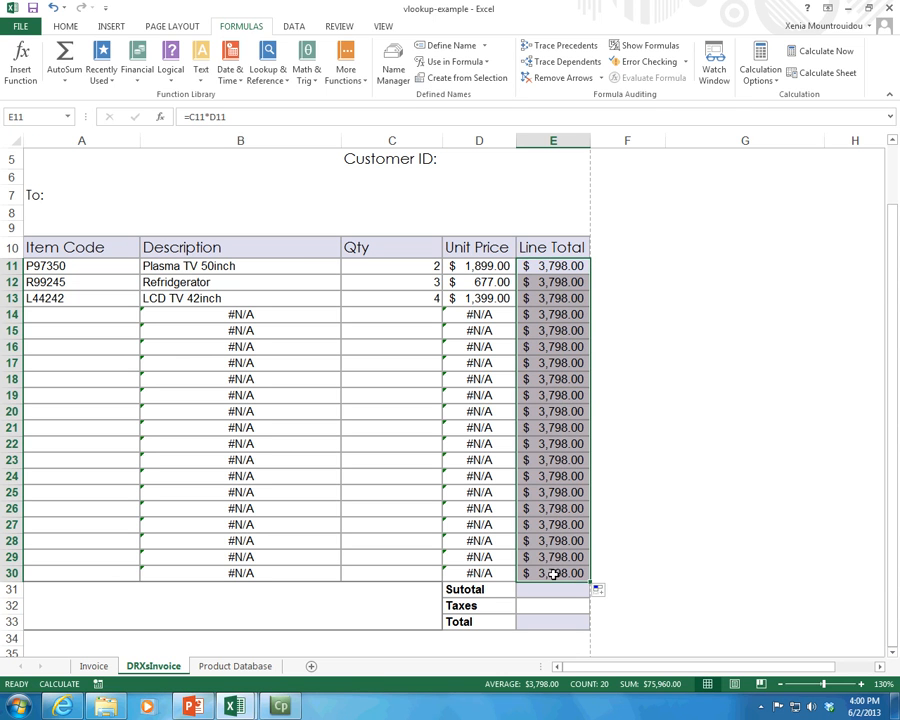
left_click(822, 73)
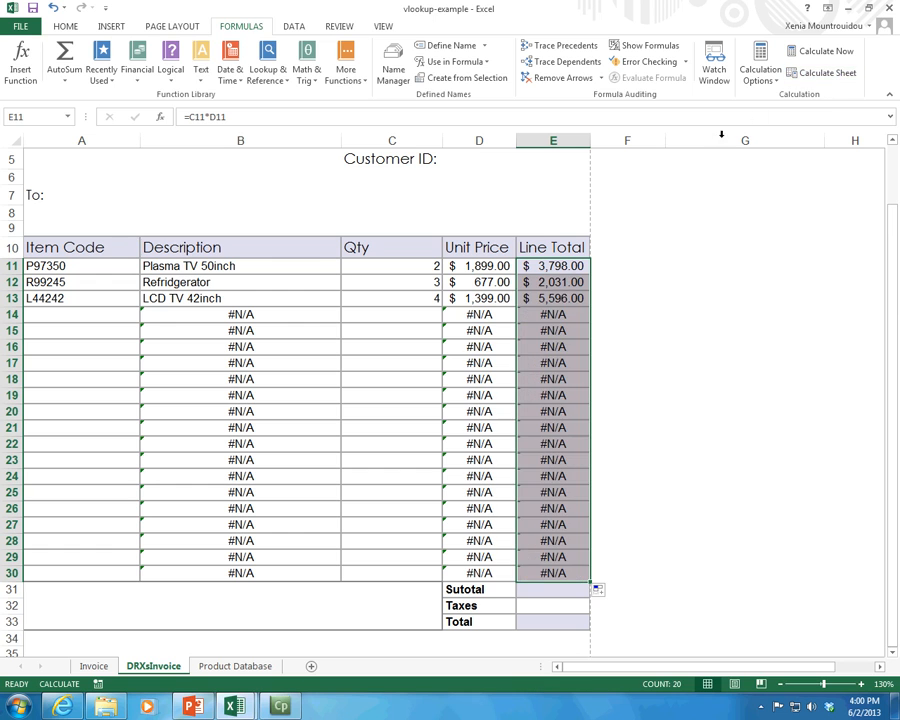
- Show the sheet's formulas instead of values and examine them across the Description to Line Total columns
key("ctrl+grave")
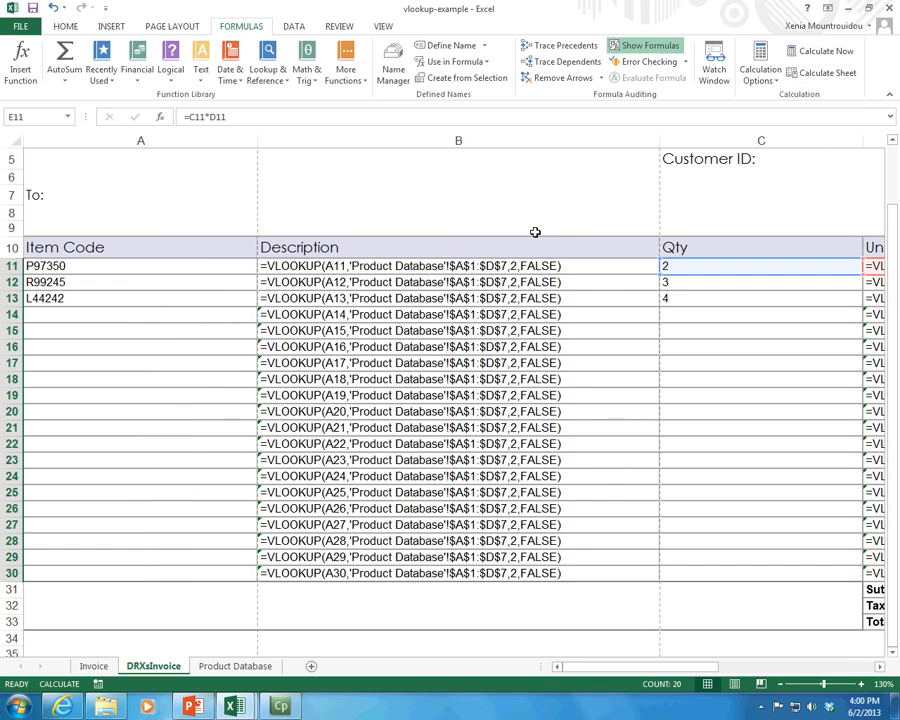
left_click_drag(710, 674, 752, 672)
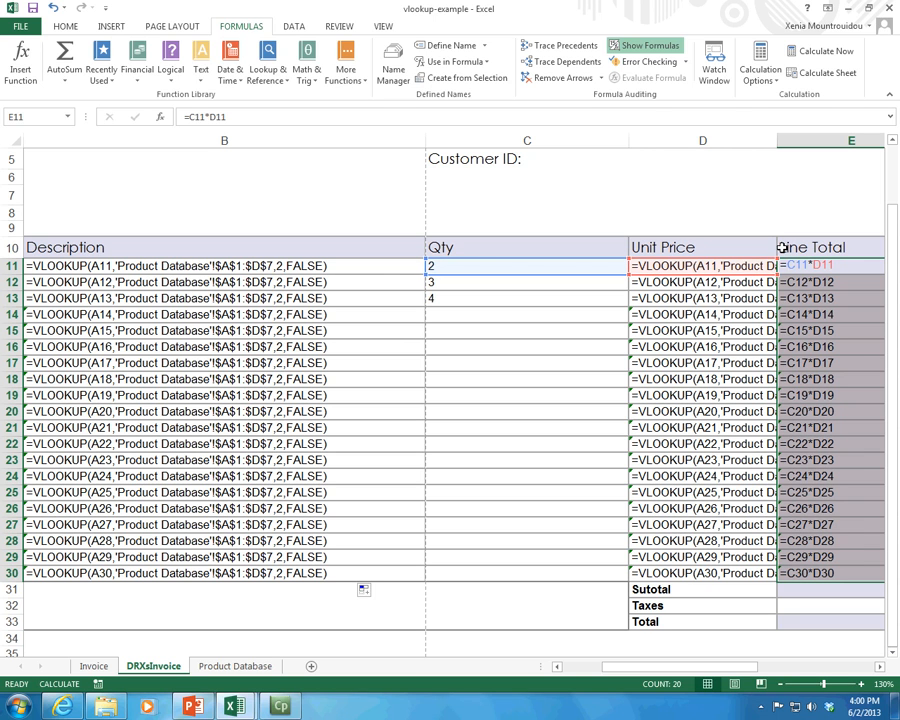
left_click(780, 247)
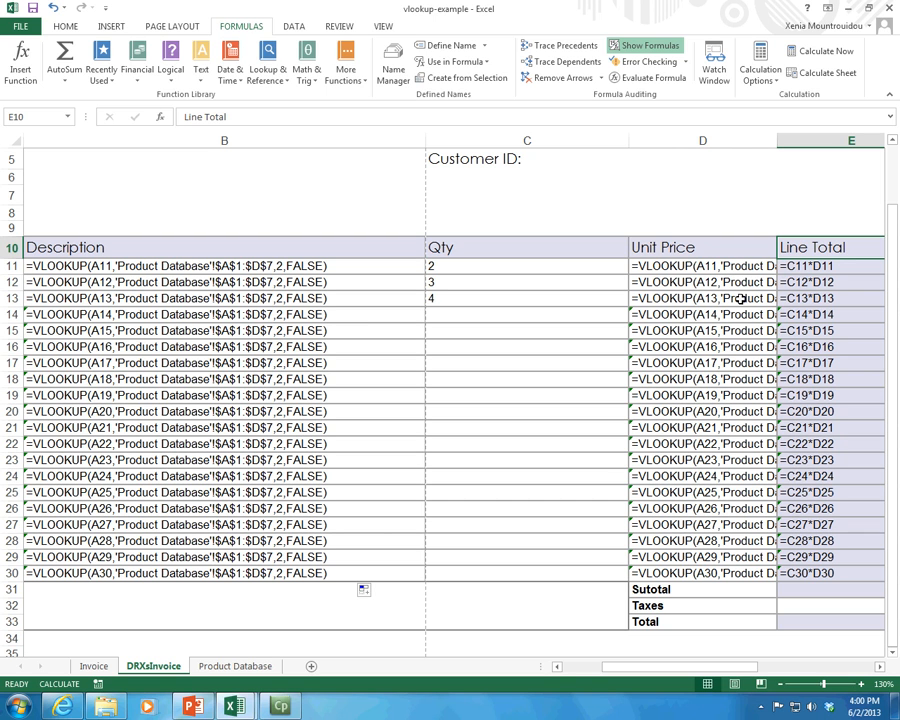
left_click(628, 247)
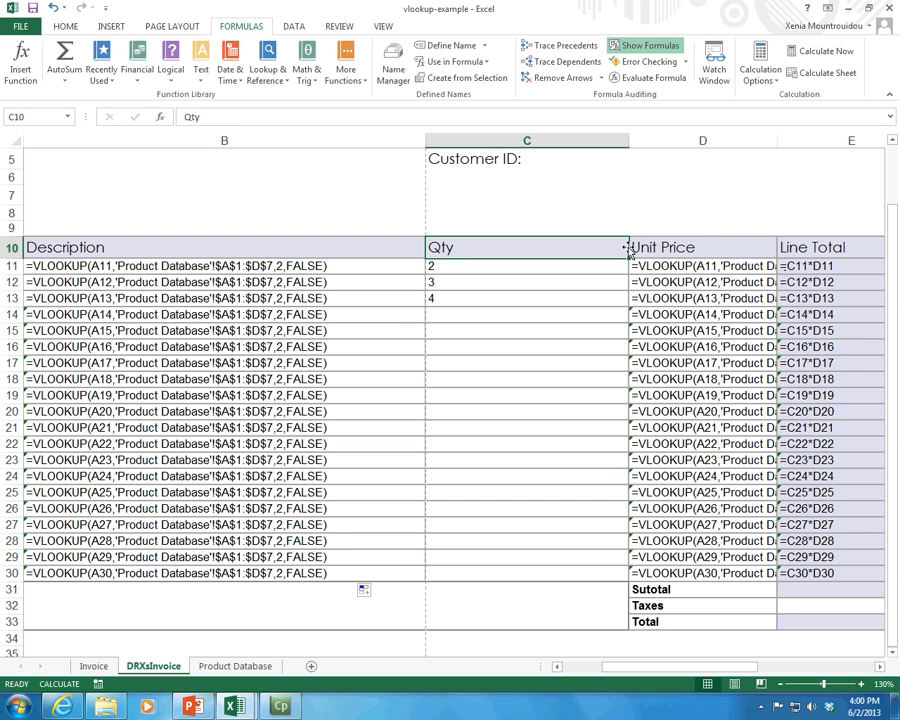
left_click(626, 265)
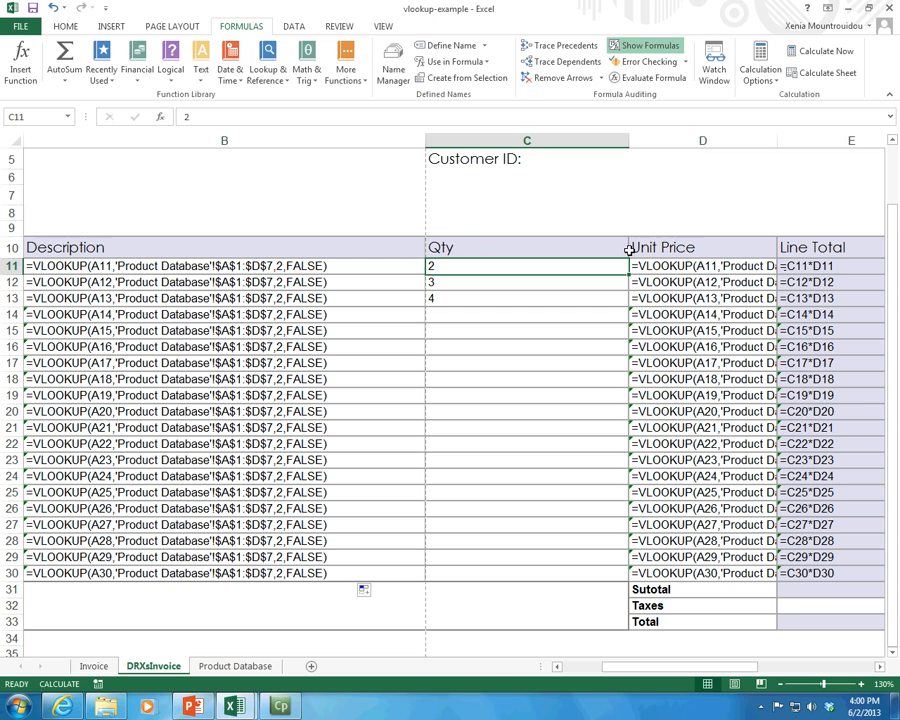
- Narrow the Qty column and widen the Unit Price column to show its formulas, then undo the last widening
left_click_drag(627, 141, 535, 141)
left_click_drag(681, 141, 830, 142)
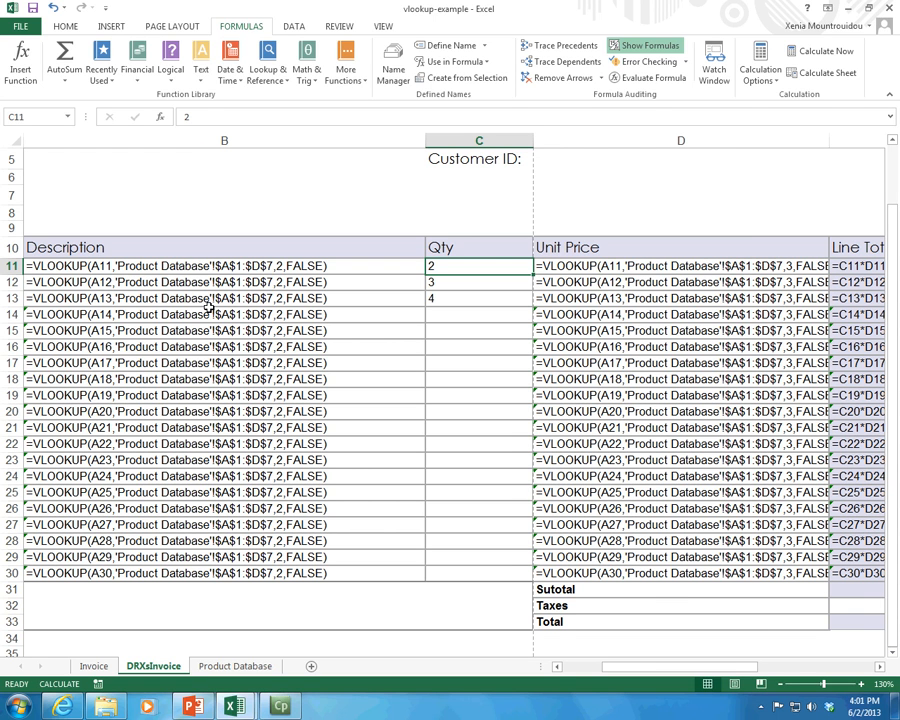
left_click(52, 12)
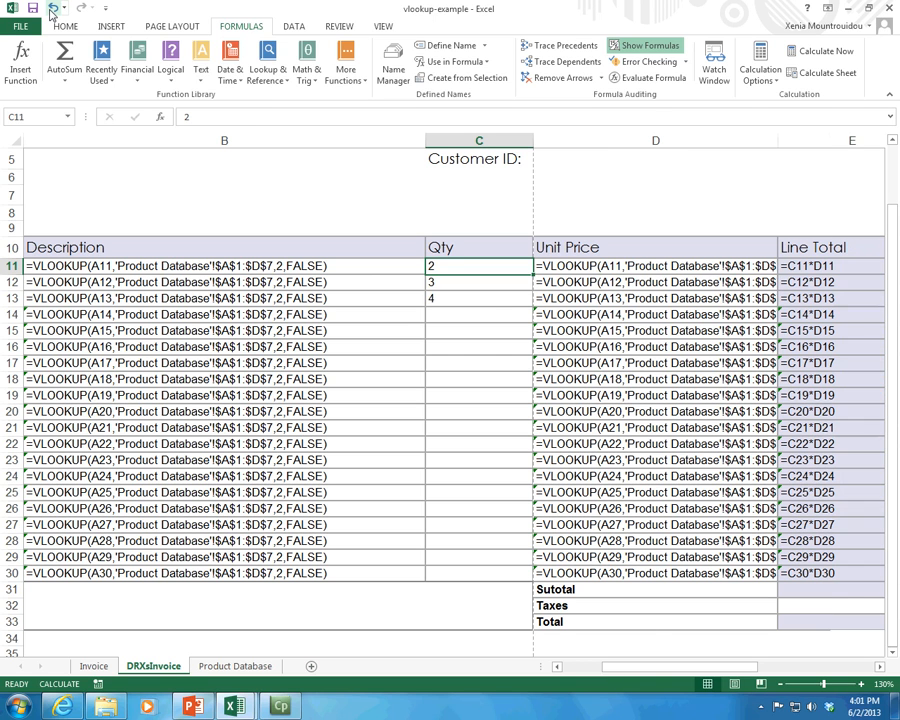
- Enter the subtotal formula =SUM(E11:E29) in E31 to add up the line totals
left_click_drag(634, 667, 660, 668)
left_click(451, 595)
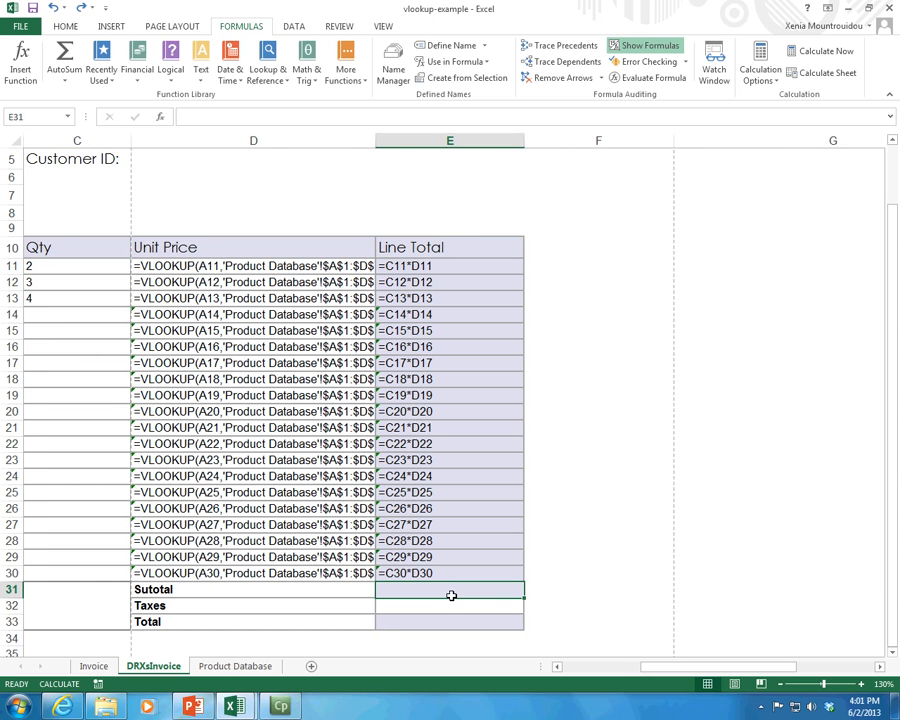
left_click(70, 74)
left_click(74, 93)
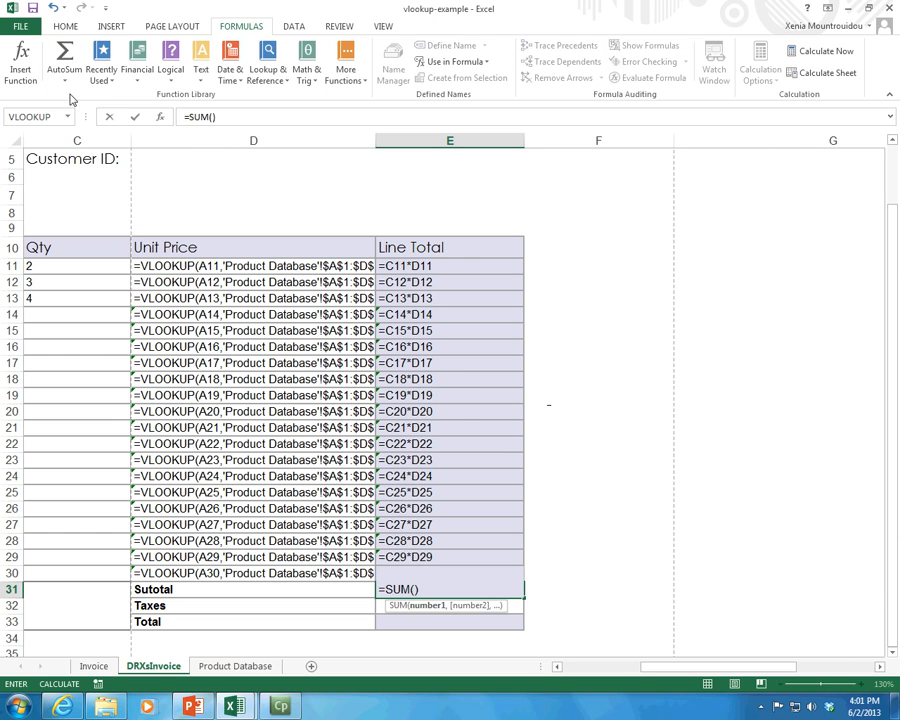
left_click_drag(454, 267, 456, 550)
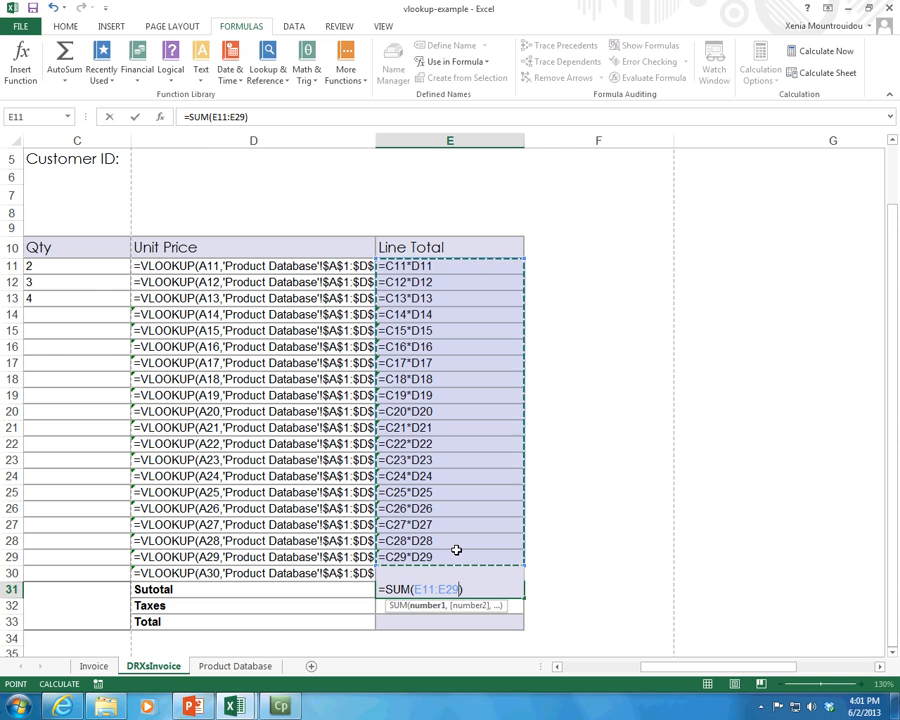
key("Return")
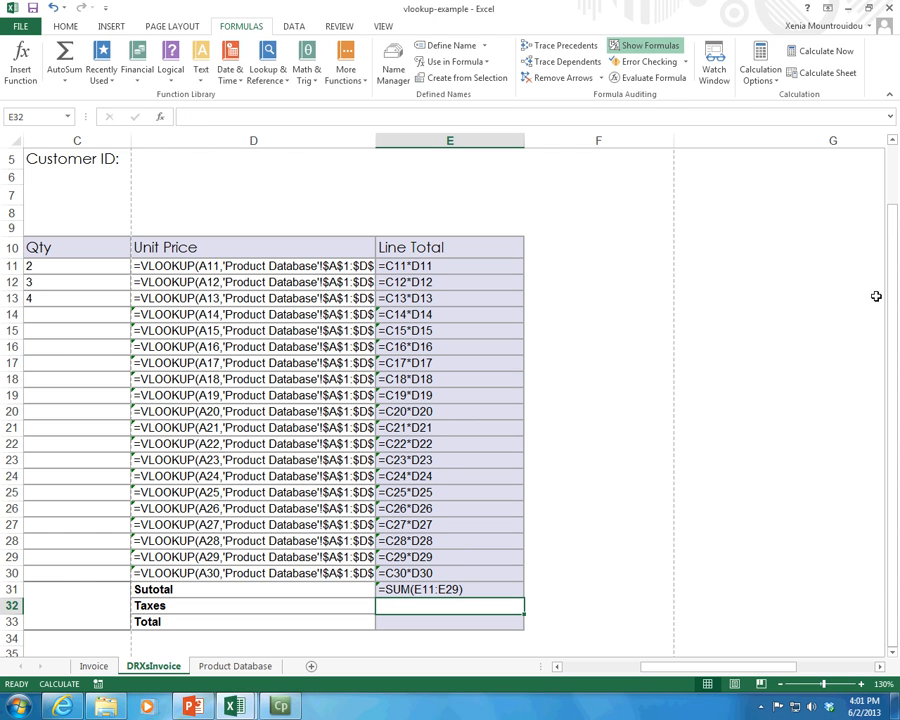
- Return the sheet to showing calculated values and check the subtotal in E31
left_click(53, 7)
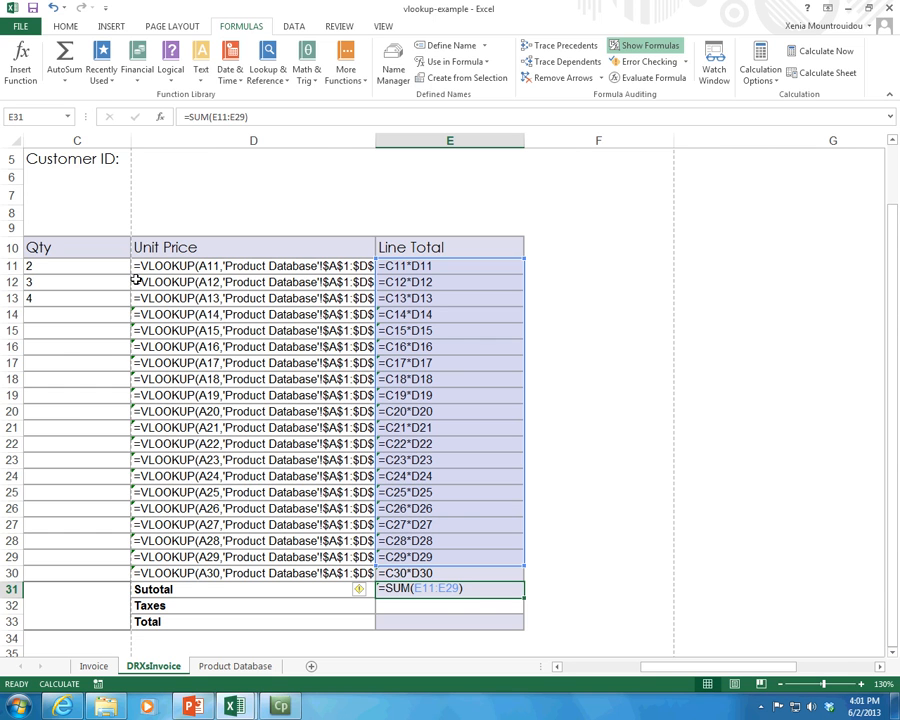
key("ctrl+grave")
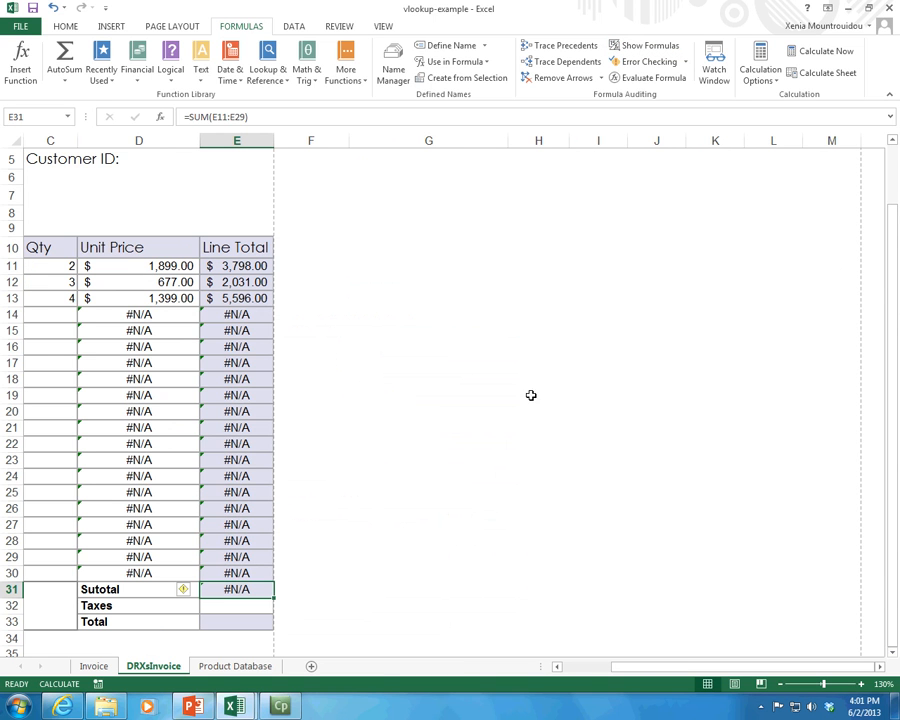
left_click_drag(728, 668, 570, 656)
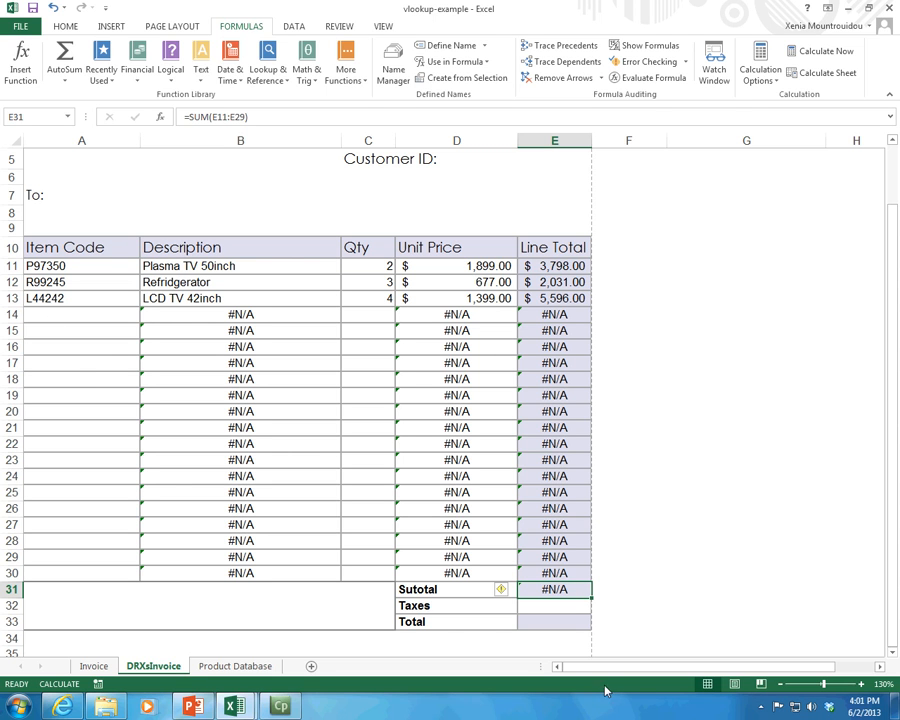
- Try deleting the unused rows 14 to 30 and recalculating the sheet, and undo the row deletion
left_click_drag(8, 314, 8, 567)
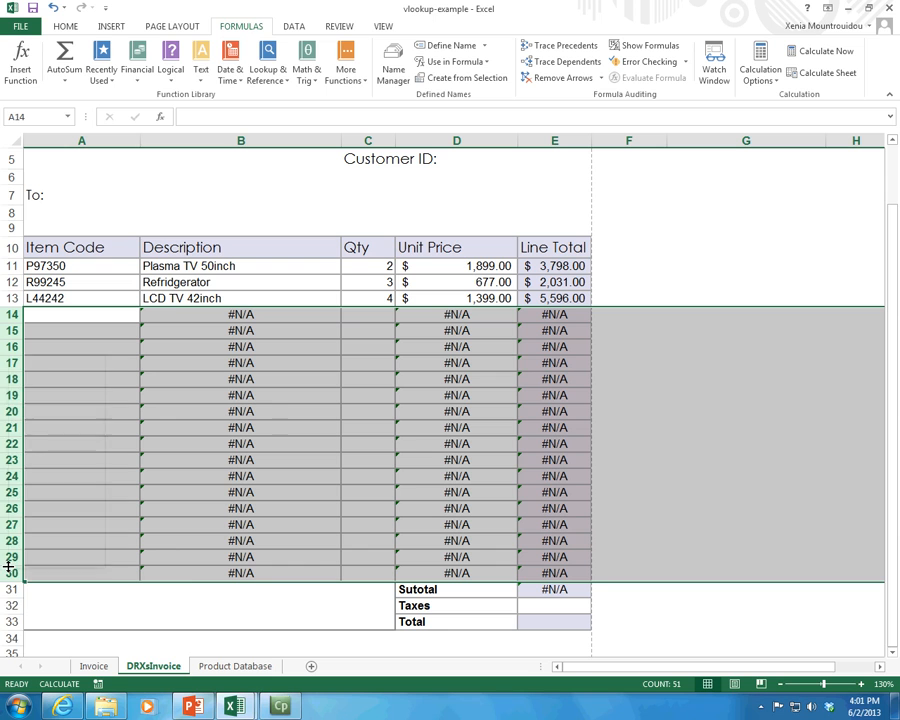
right_click(8, 567)
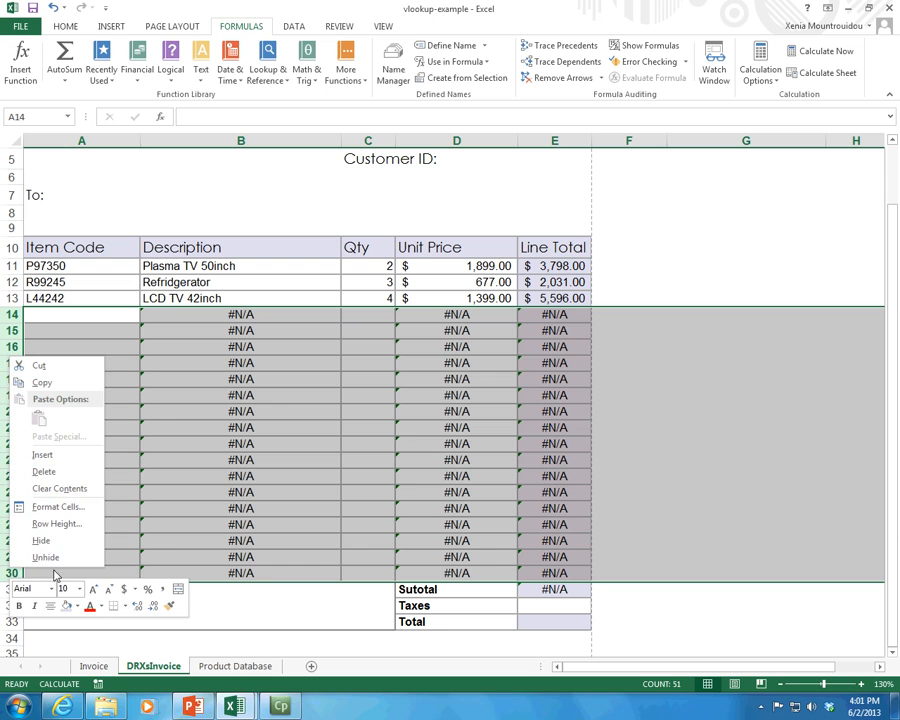
left_click(41, 474)
left_click(540, 314)
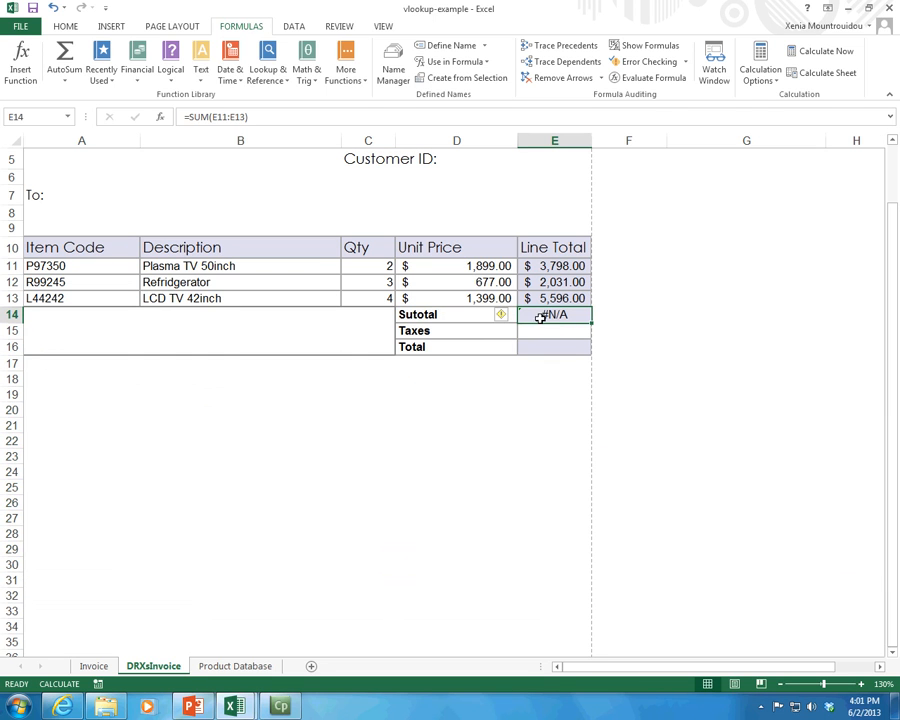
left_click(852, 75)
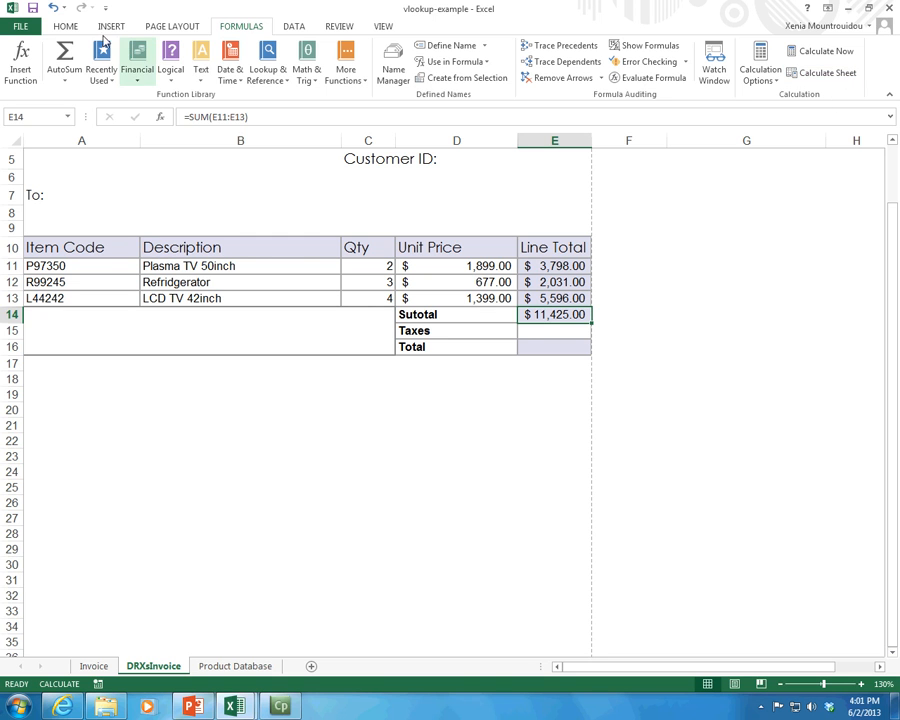
left_click(53, 8)
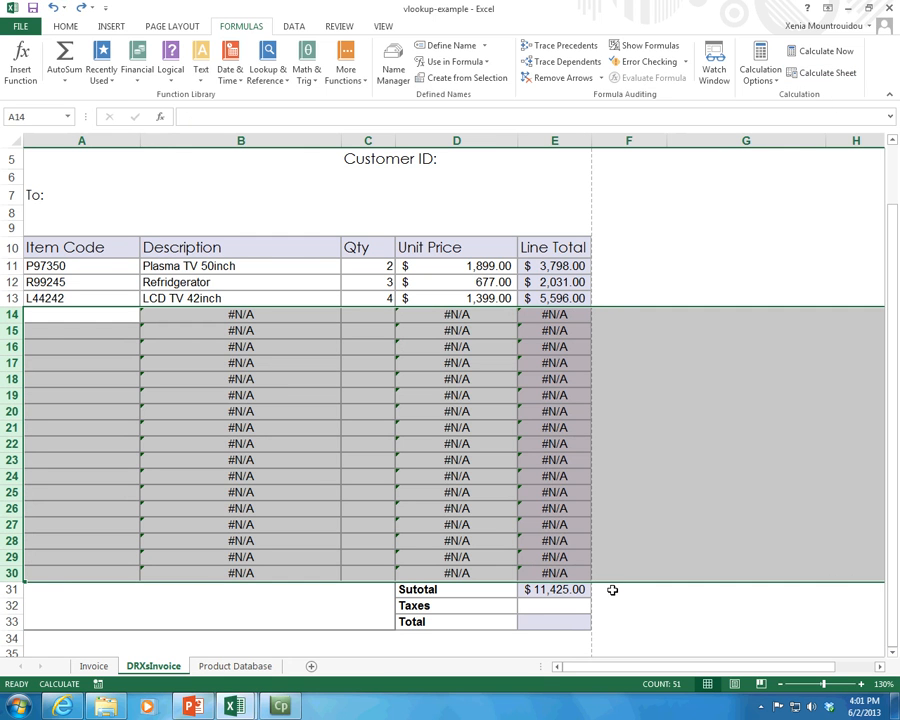
- Show the sheet's formulas and examine each argument of the VLOOKUP in B11, especially its table array, without editing it
left_click(236, 412)
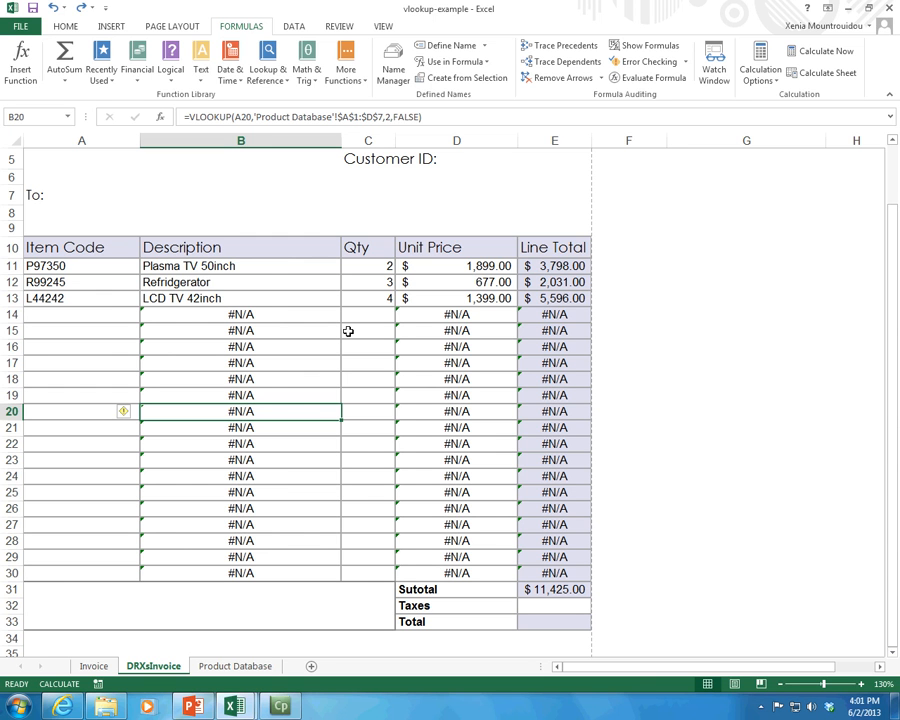
key("ctrl+grave")
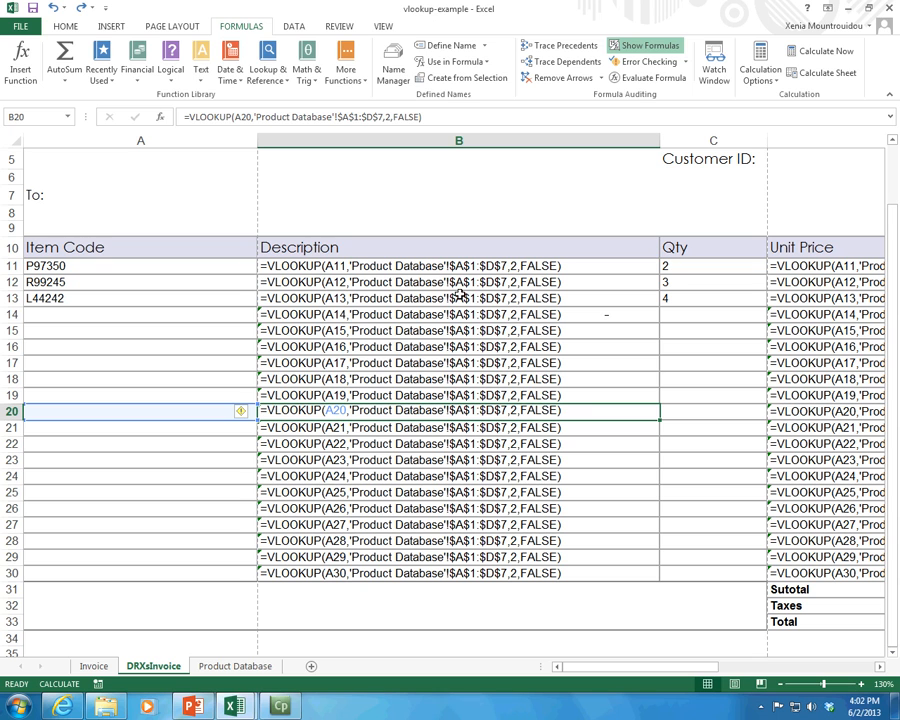
left_click(397, 266)
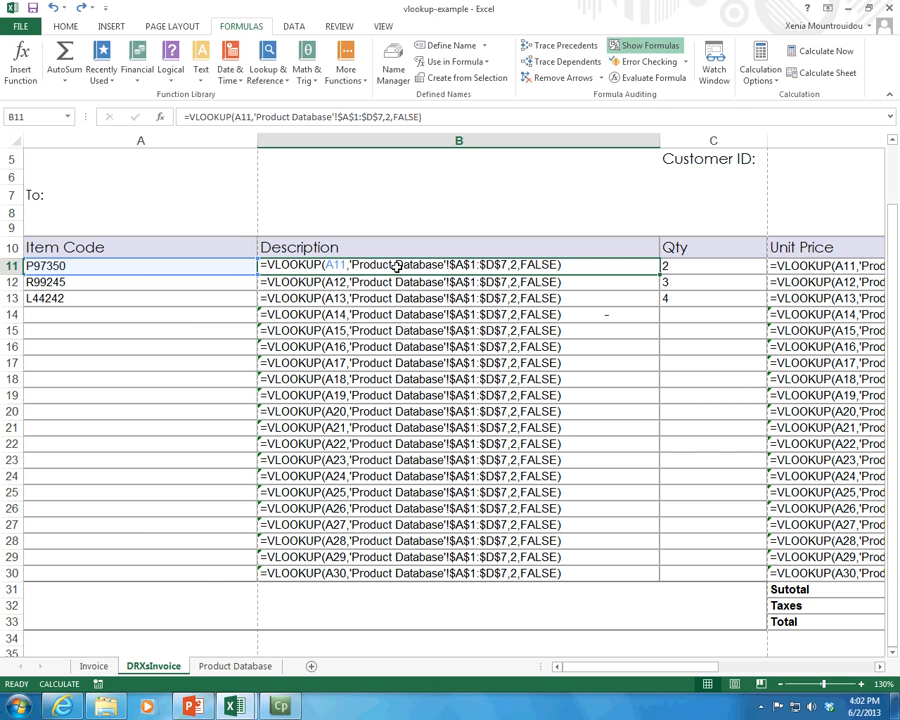
double_click(341, 265)
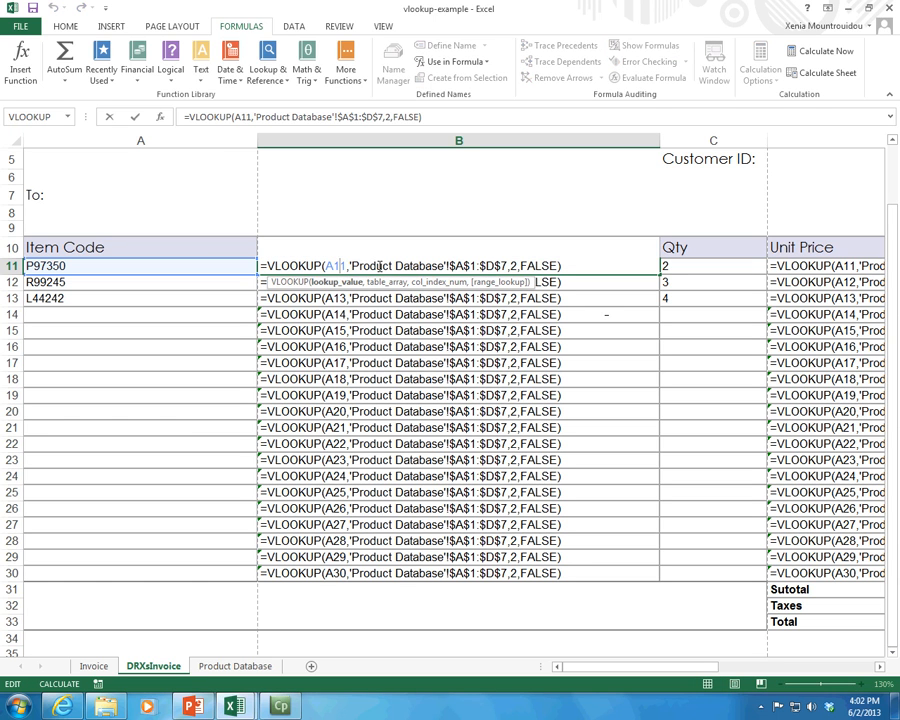
left_click(507, 266)
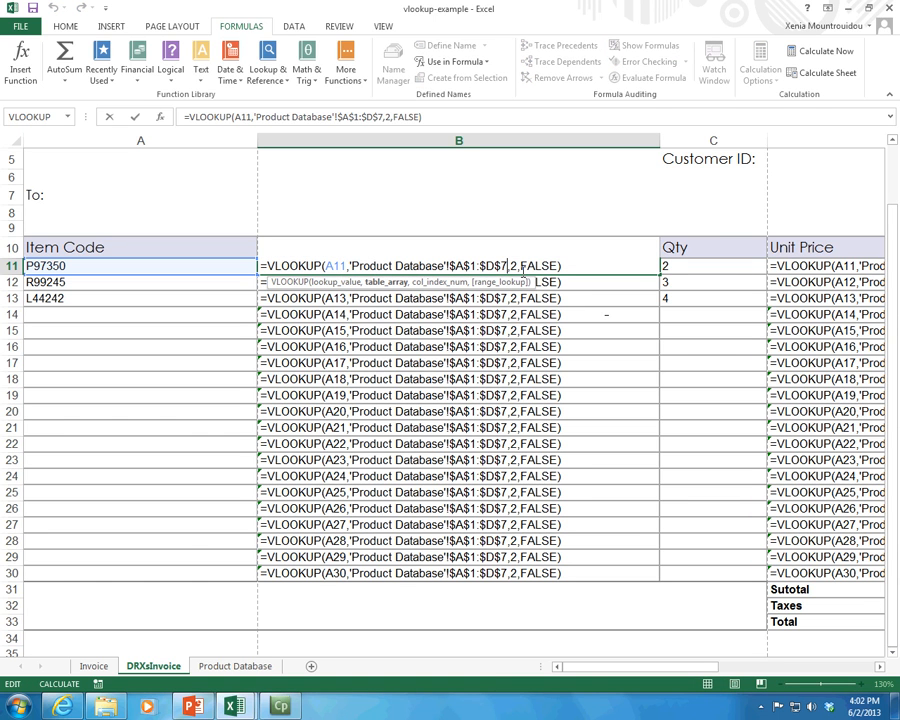
left_click(518, 266)
left_click(550, 266)
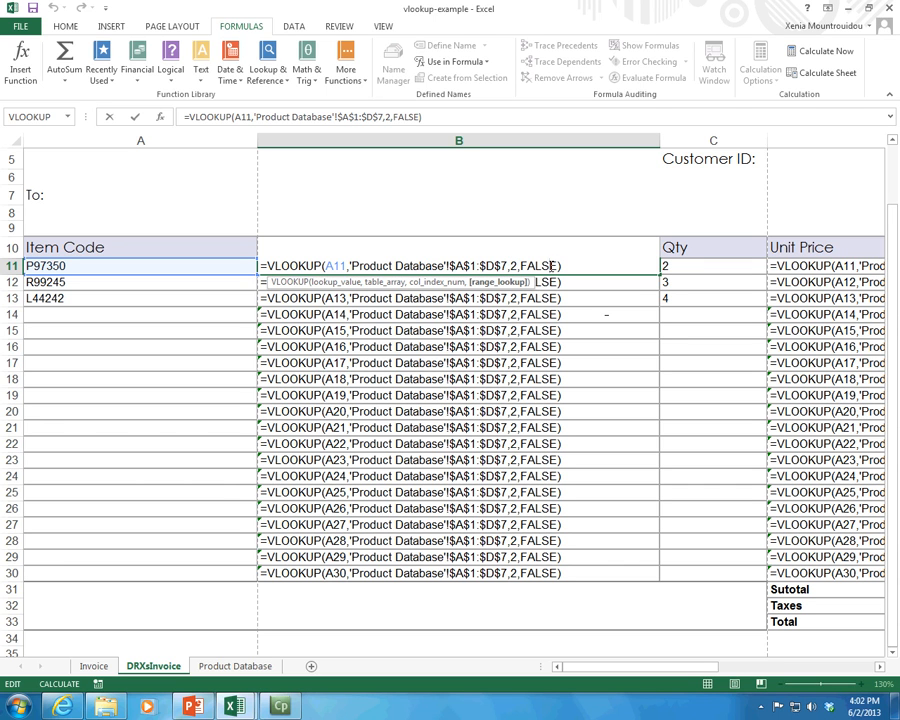
left_click_drag(349, 266, 510, 266)
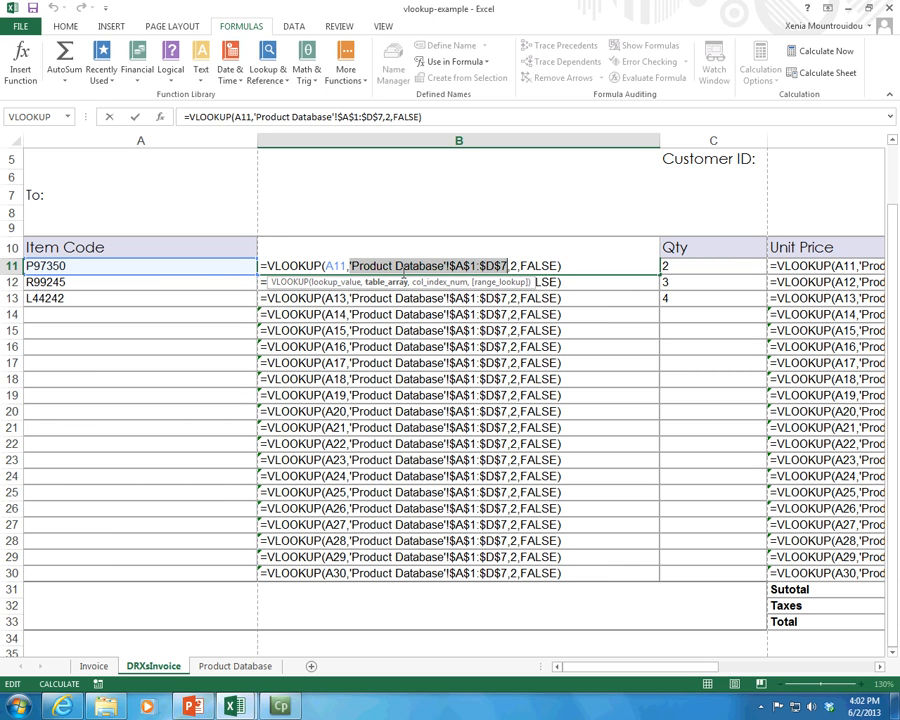
key("Escape")
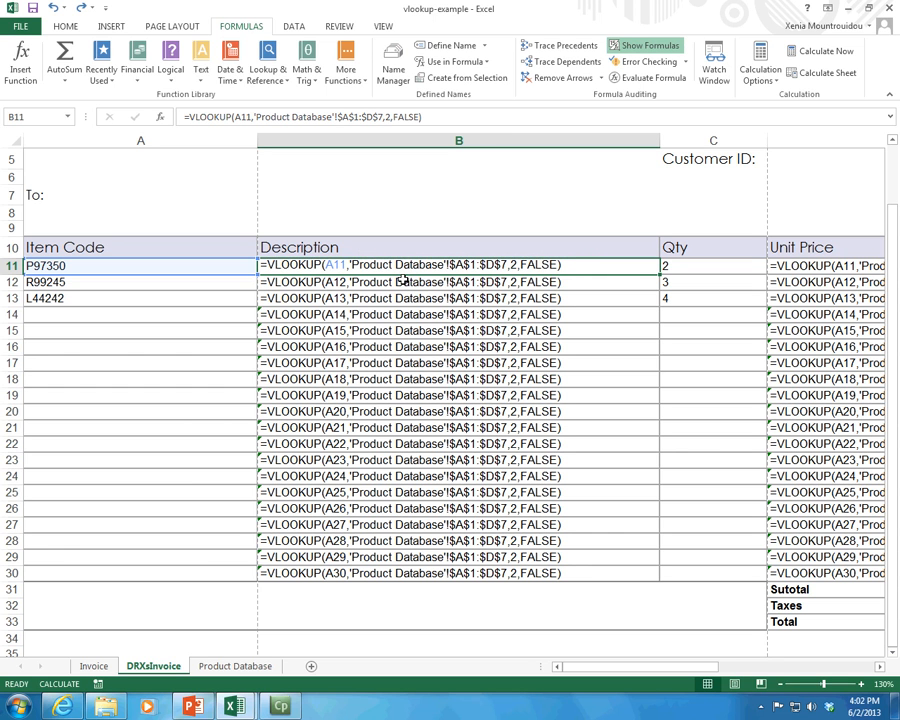
left_click(400, 281)
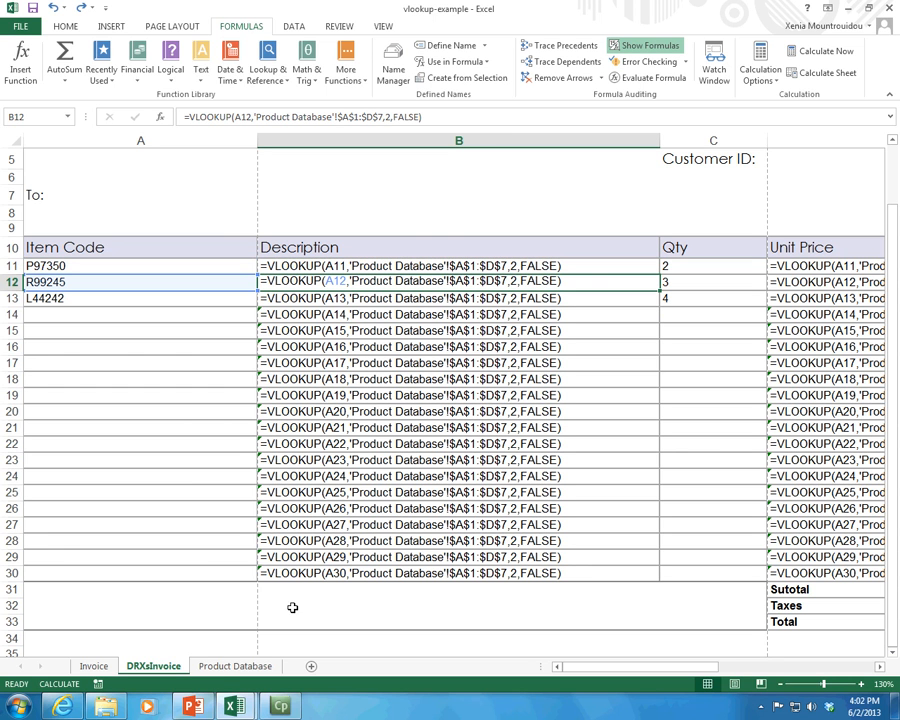
- Compare the product table on the Product Database sheet with the lookup formulas in the DRXsInvoice Description column
left_click(231, 667)
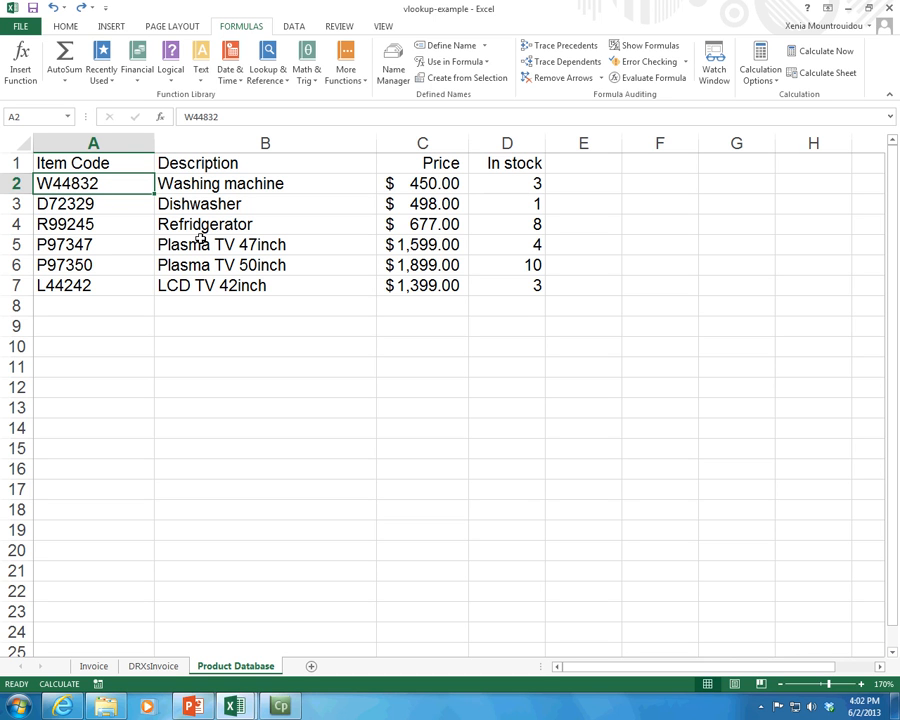
left_click(153, 666)
left_click(94, 666)
left_click(236, 667)
left_click(160, 667)
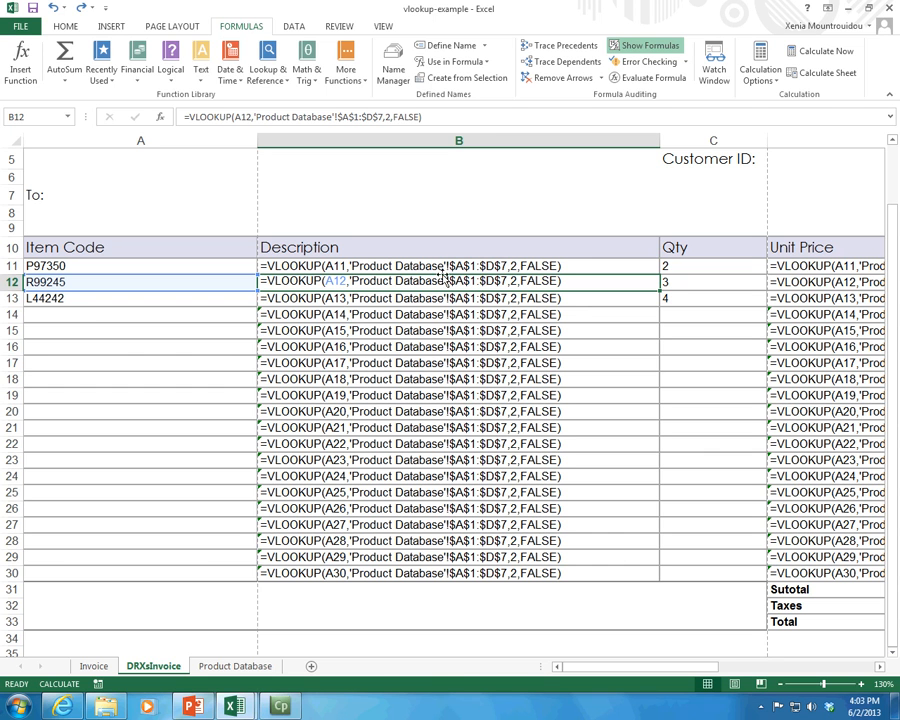
left_click(444, 264)
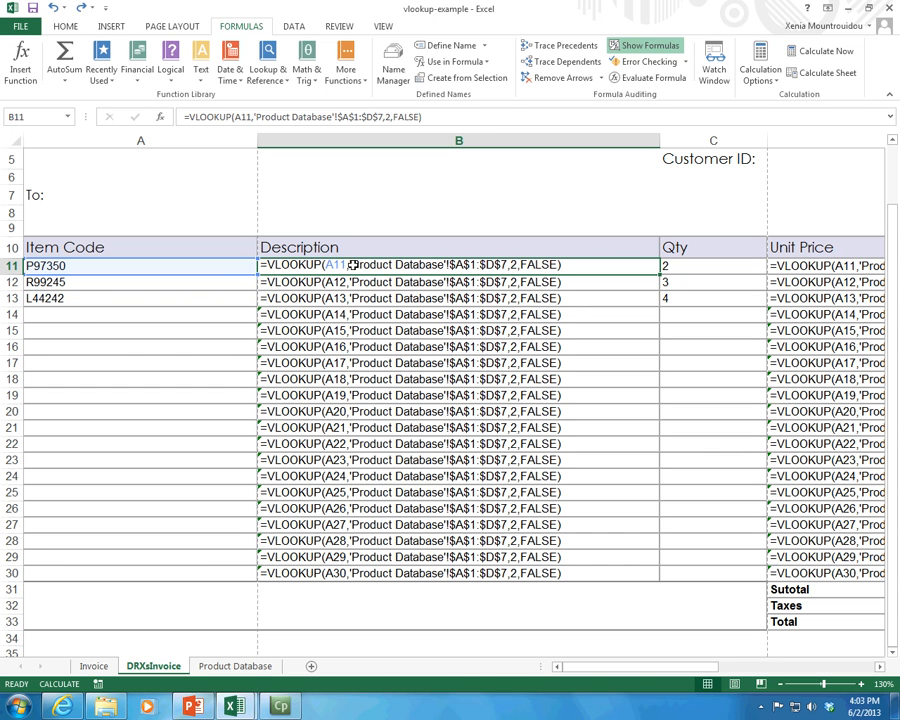
- Try to define the workbook name Products for the range A1:D7 on the Product Database sheet
left_click(236, 666)
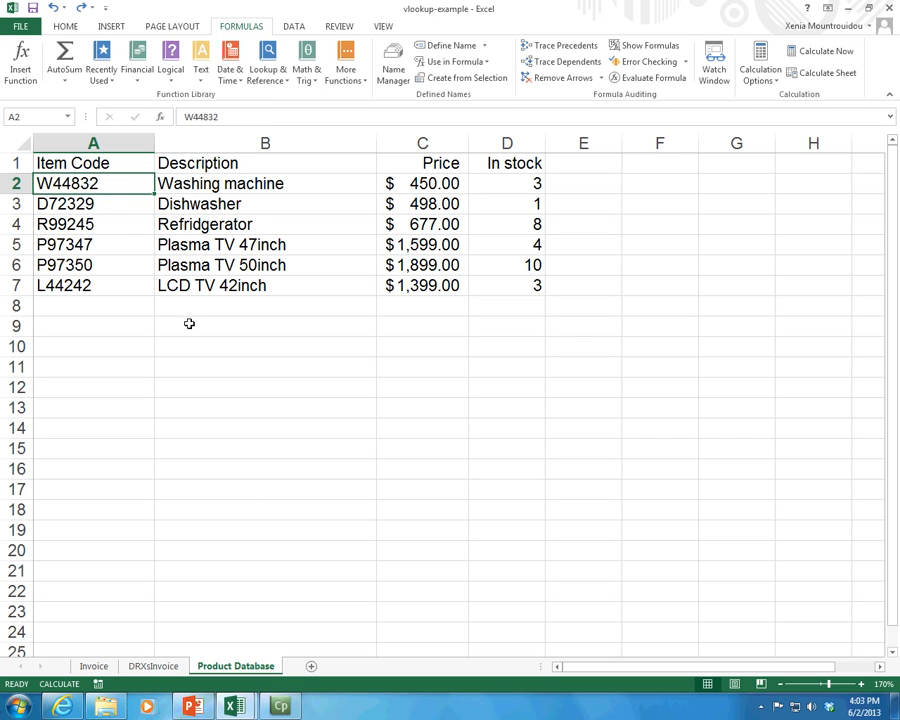
left_click_drag(101, 167, 511, 278)
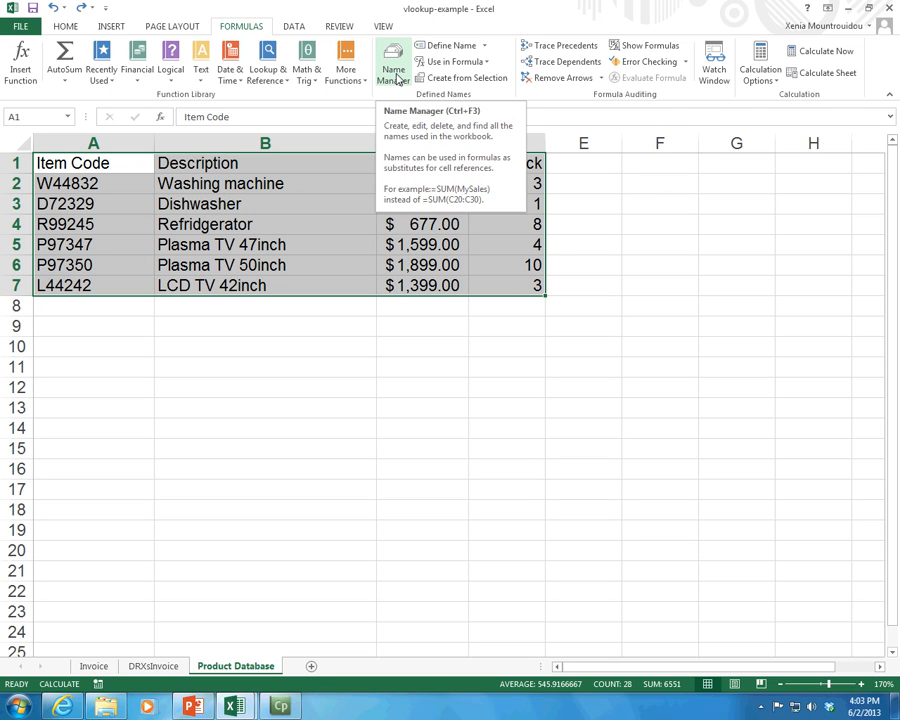
left_click(452, 45)
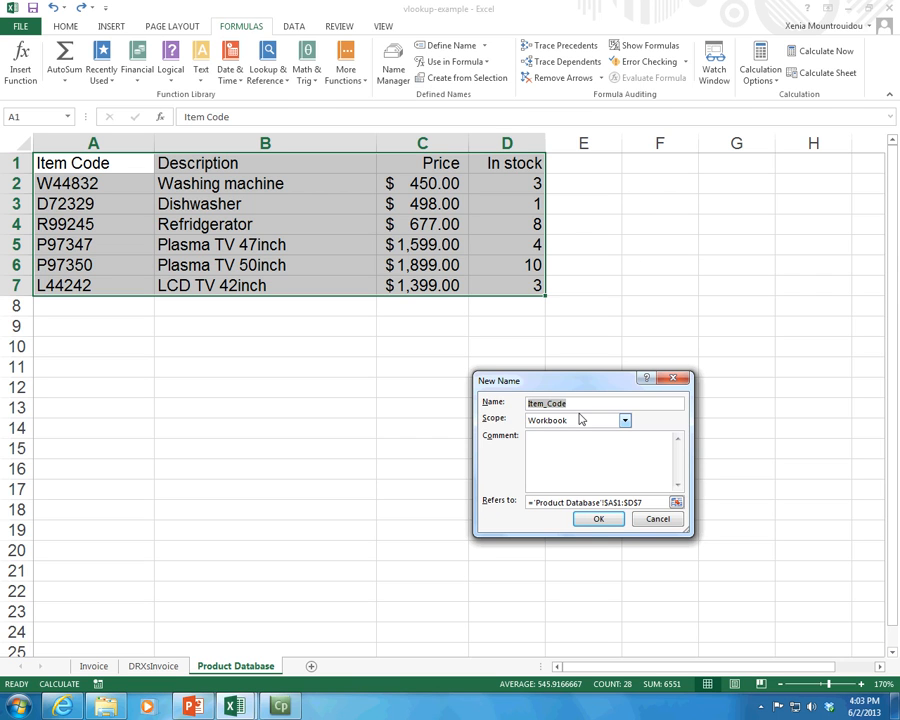
key("BackSpace")
type("Products")
left_click_drag(645, 503, 503, 506)
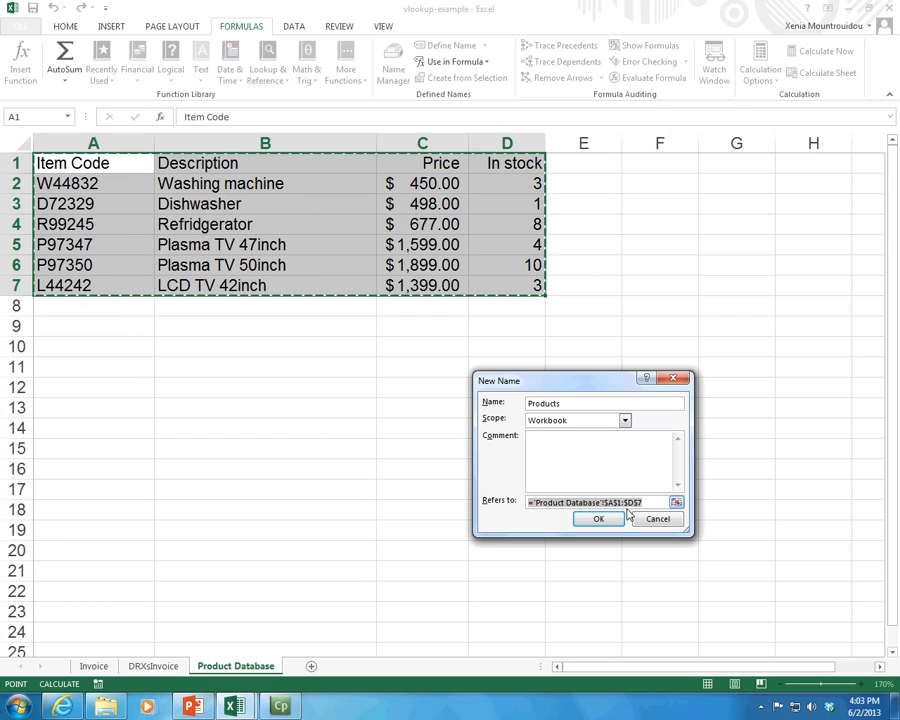
left_click(598, 518)
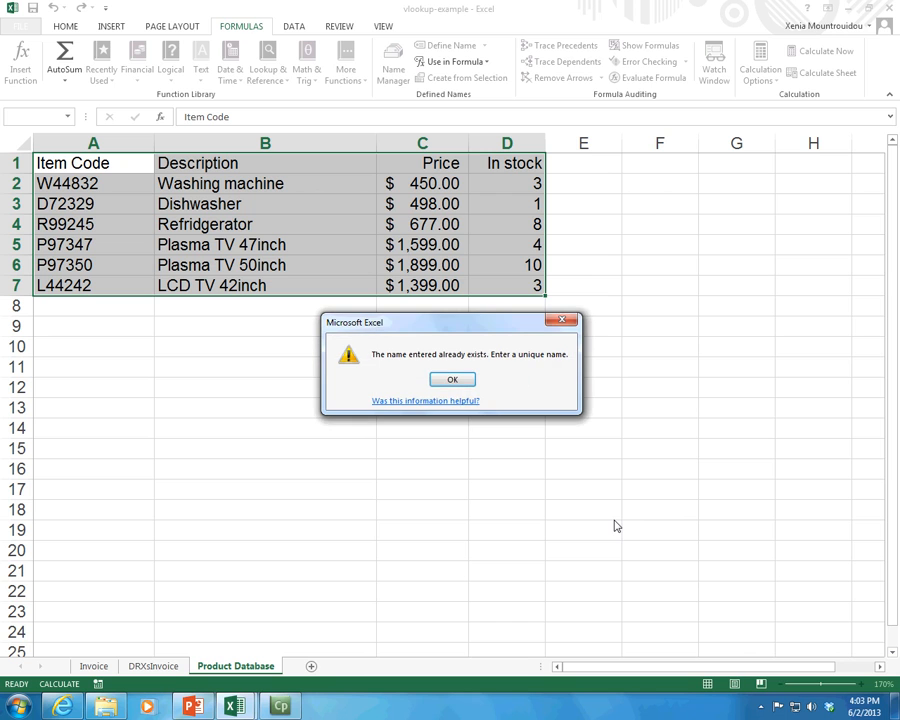
left_click(452, 379)
- Name the product range A1:D7 AllProducts and reselect the range to check its name
double_click(569, 405)
key("BackSpace")
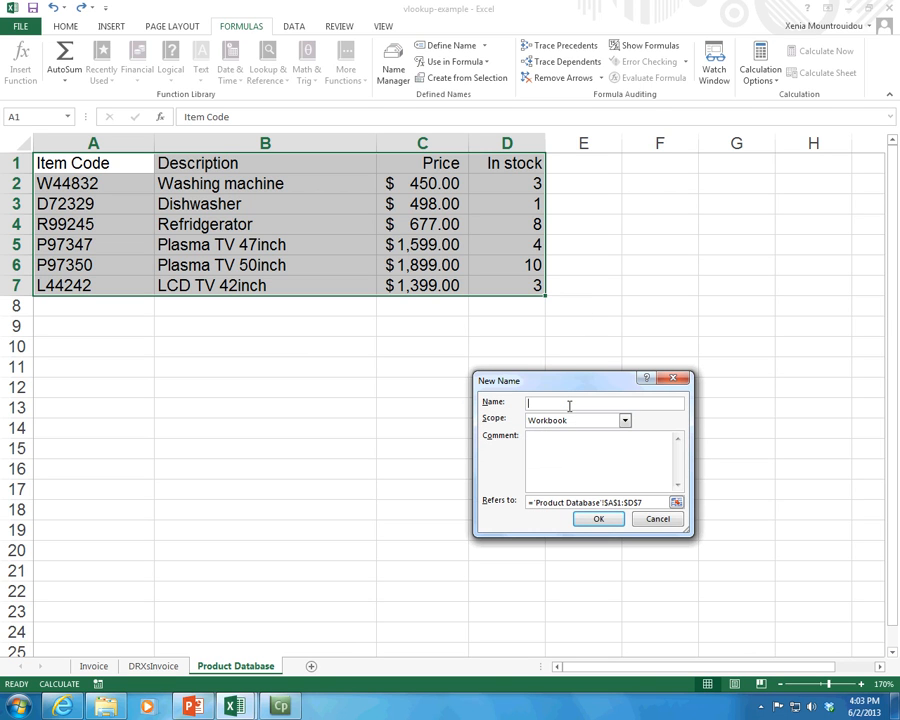
type("AllProducts")
left_click(582, 521)
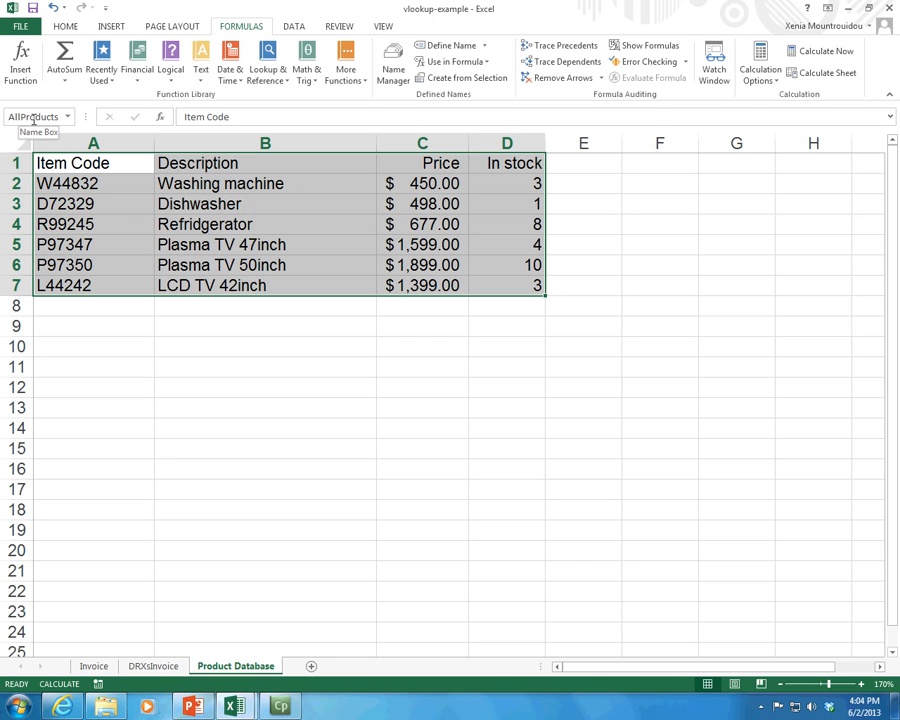
left_click(158, 241)
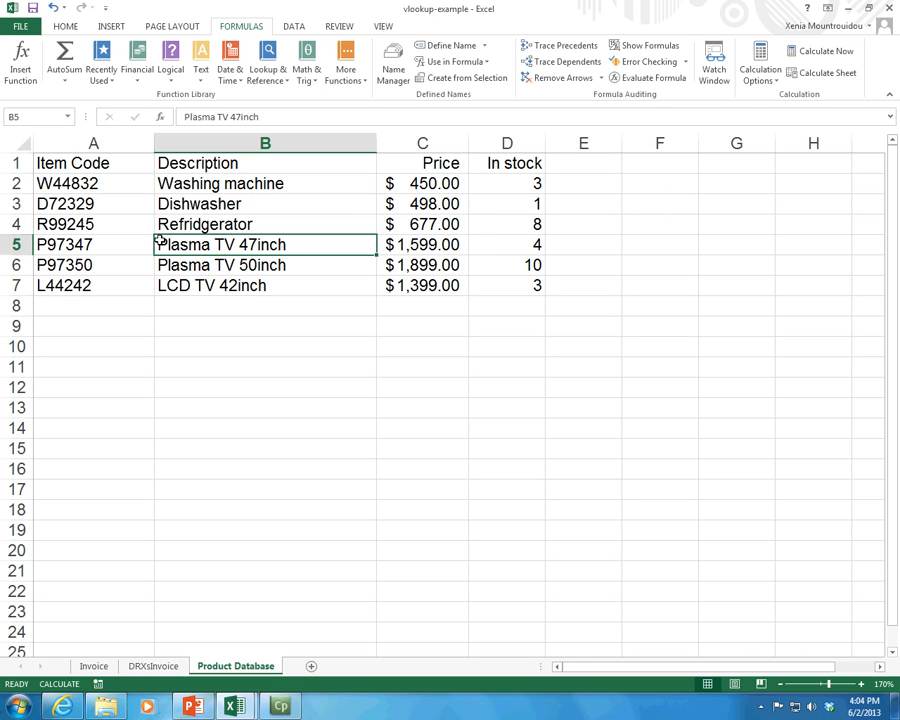
left_click_drag(100, 165, 507, 284)
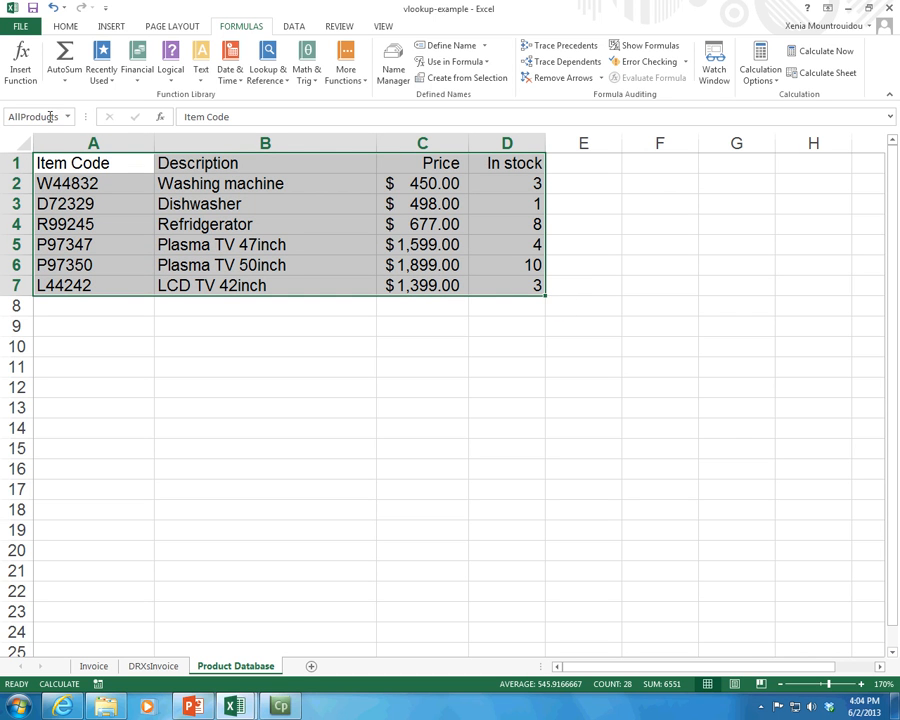
- Replace the table array in the B11 lookup on DRXsInvoice with AllProducts, giving =VLOOKUP(A11,AllProducts,2,FALSE)
left_click(152, 666)
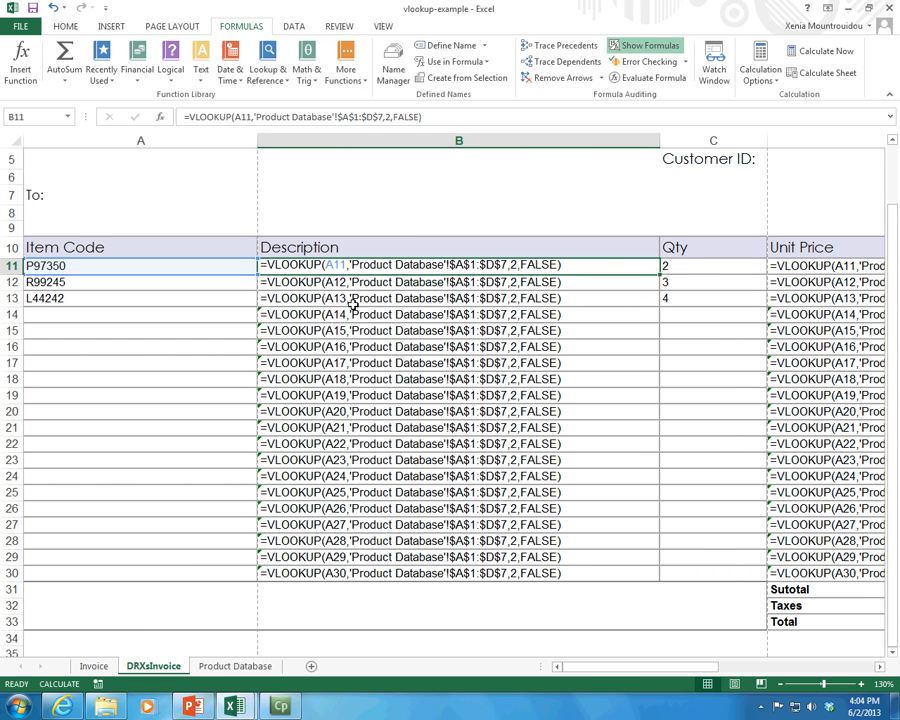
left_click_drag(255, 116, 383, 116)
key("Delete")
type("AllProduct")
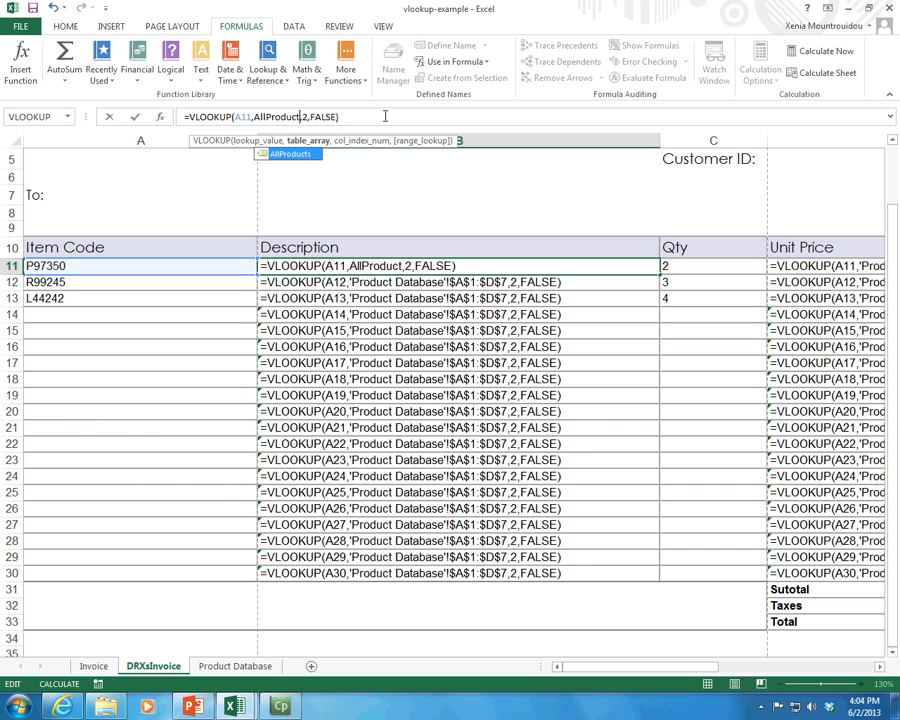
type("s")
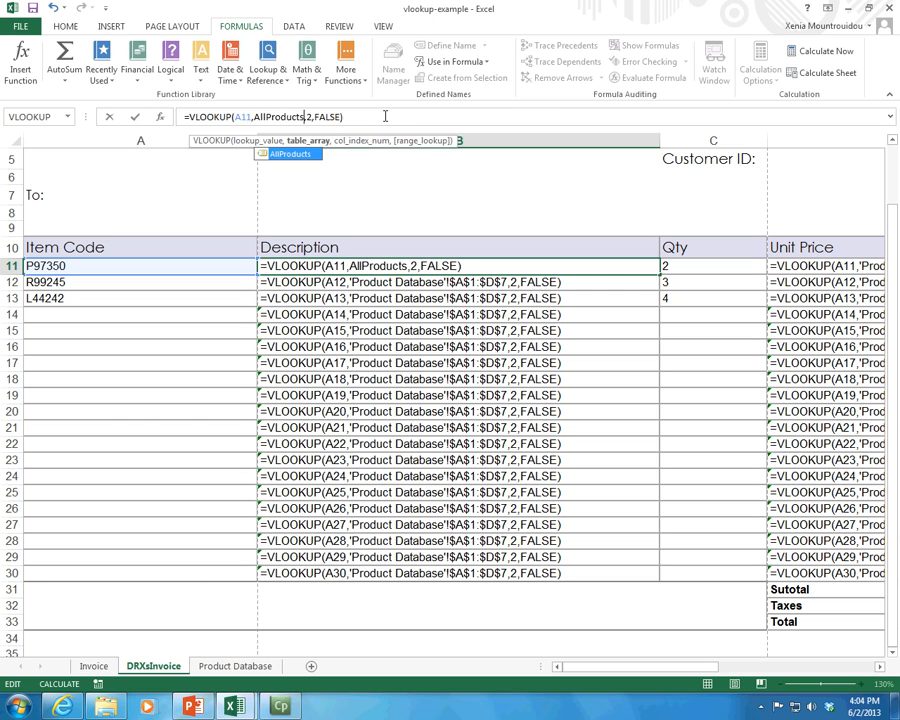
key("Return")
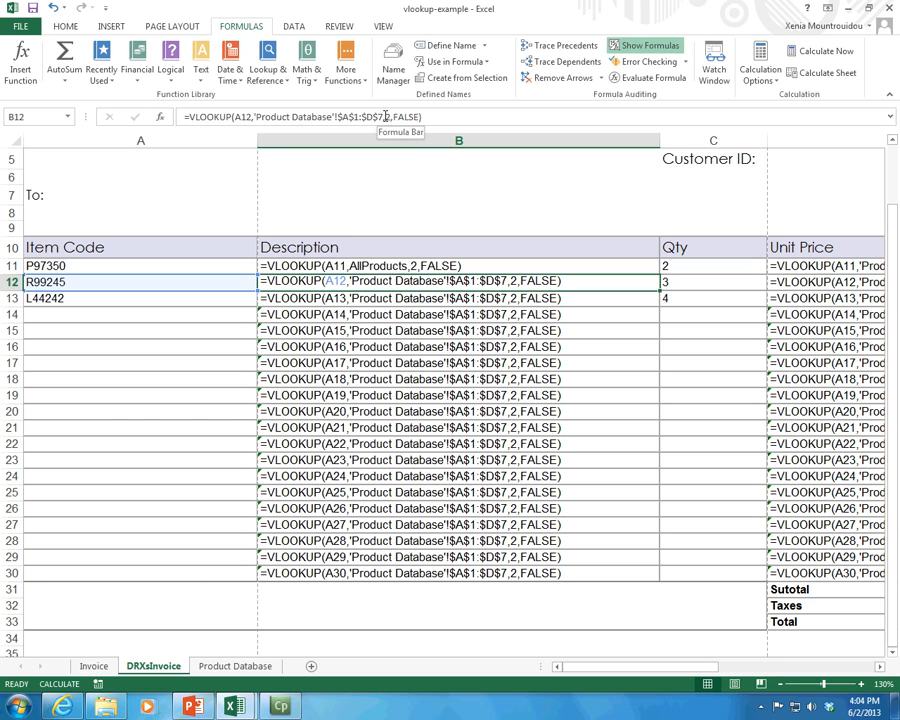
- Fill the B11 formula down to B30 and recalculate the sheet with values shown instead of formulas
left_click(443, 268)
left_click_drag(660, 273, 643, 576)
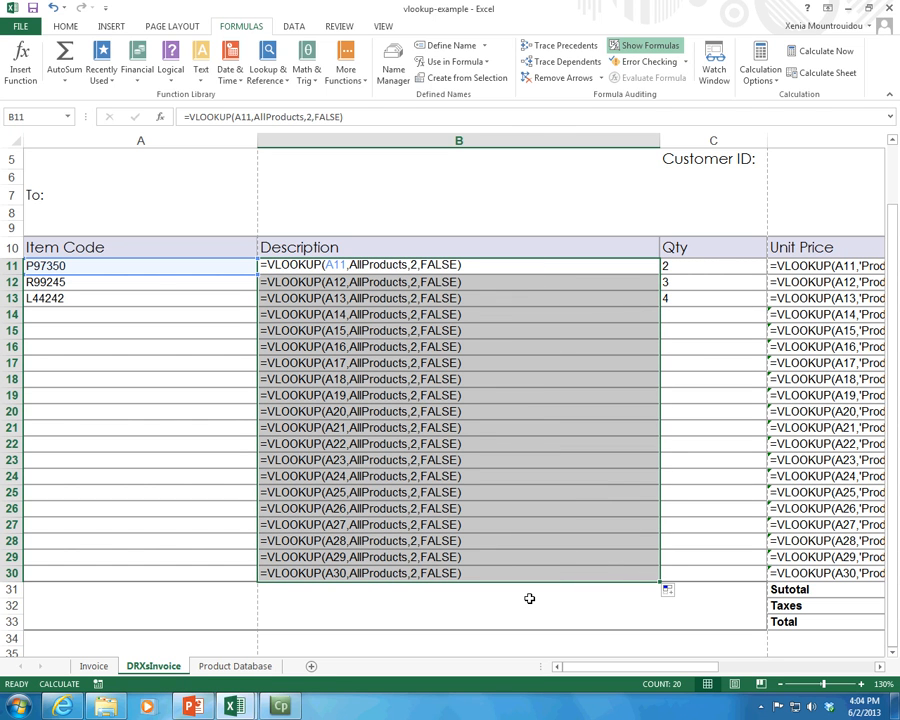
key("ctrl+grave")
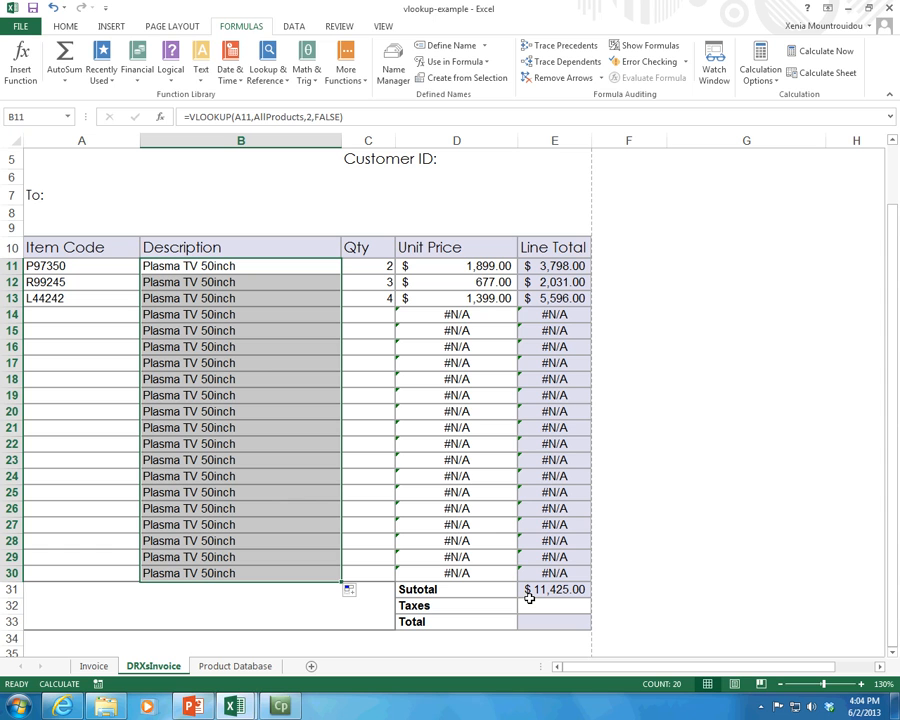
left_click(826, 75)
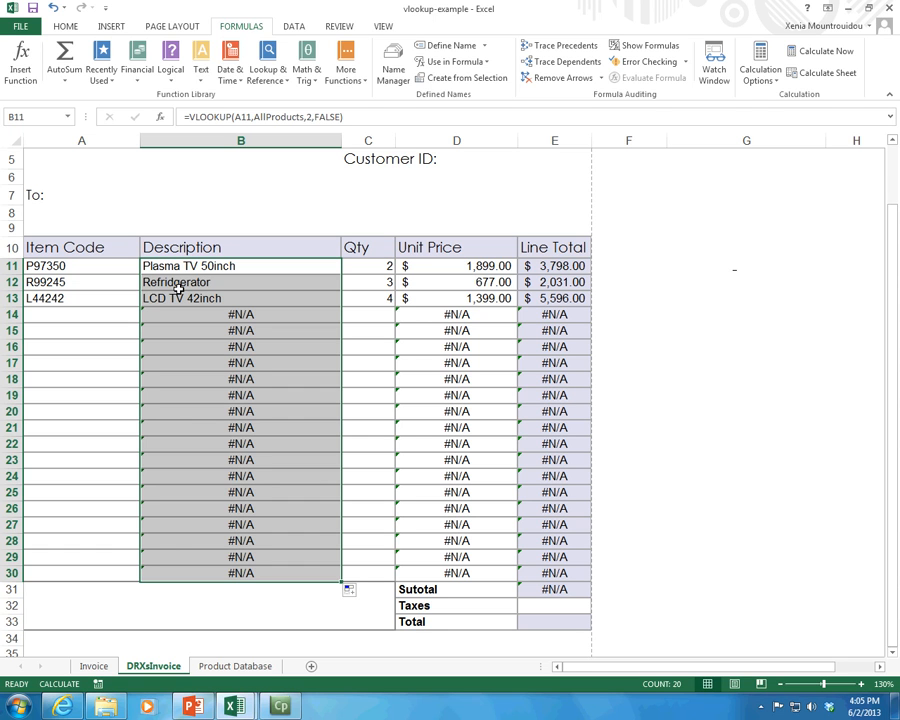
- Open the B11 formula for editing and highlight its AllProducts argument to examine it
left_click(207, 266)
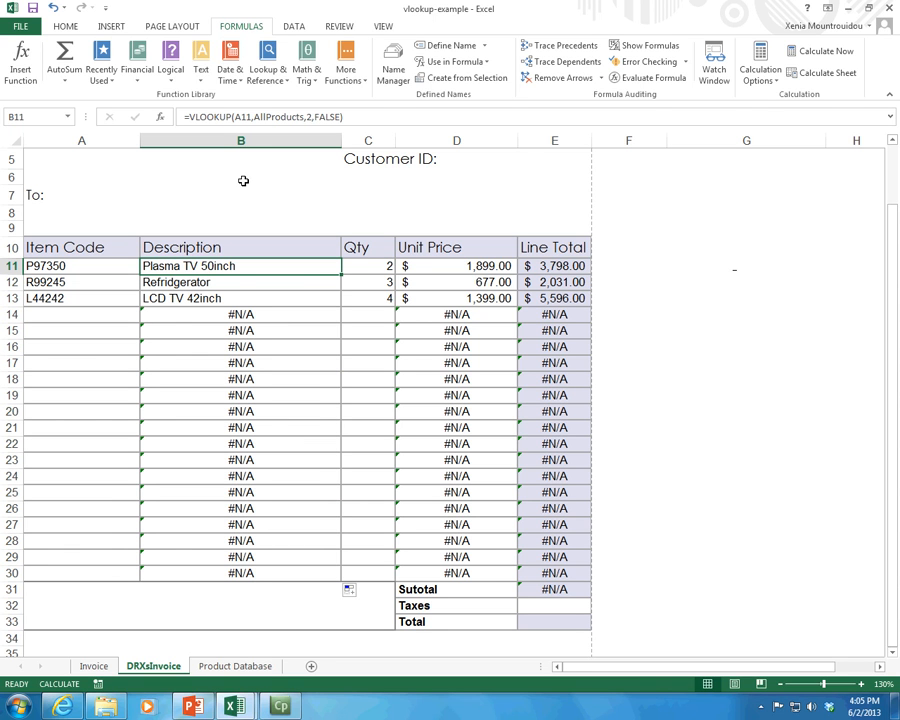
left_click(254, 117)
left_click_drag(254, 117, 306, 120)
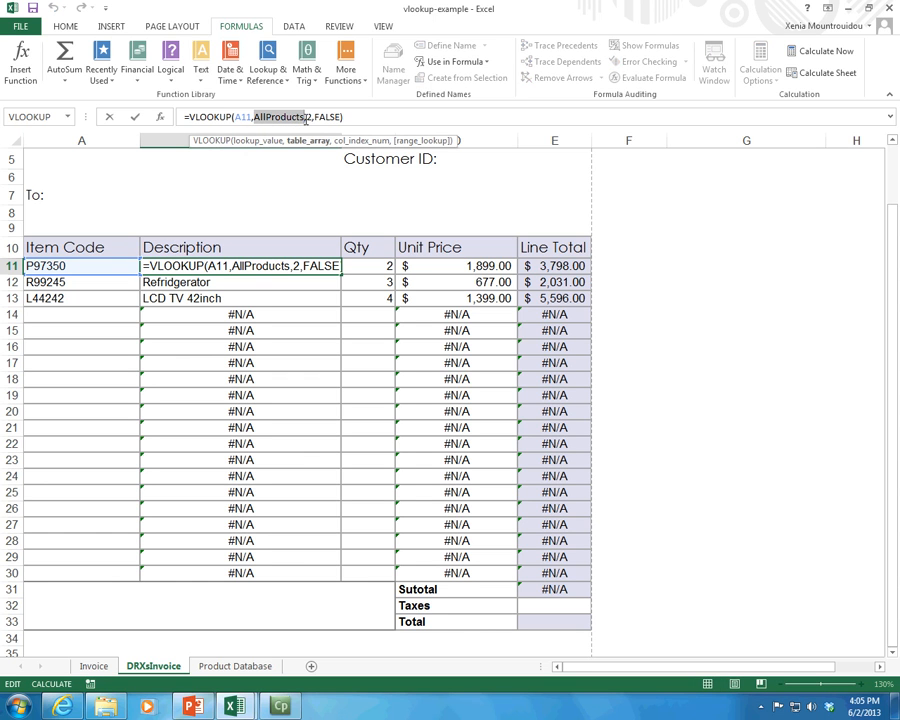
- Cancel the B11 edit and replace the table array in the D11 lookup with AllProducts, giving =VLOOKUP(A11,AllProducts,3,FALSE)
left_click(535, 266)
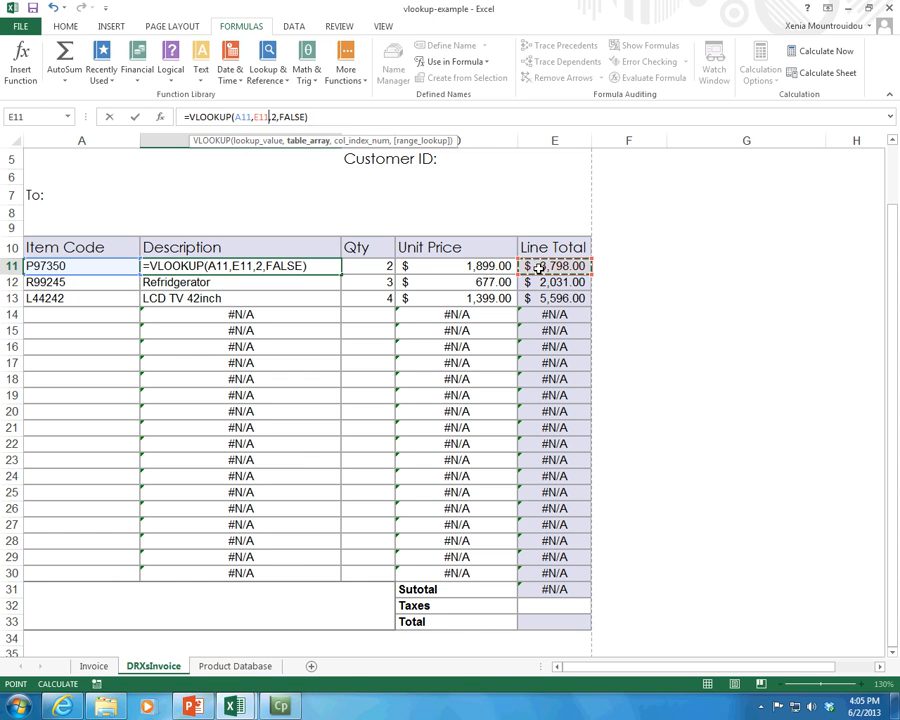
key("Escape")
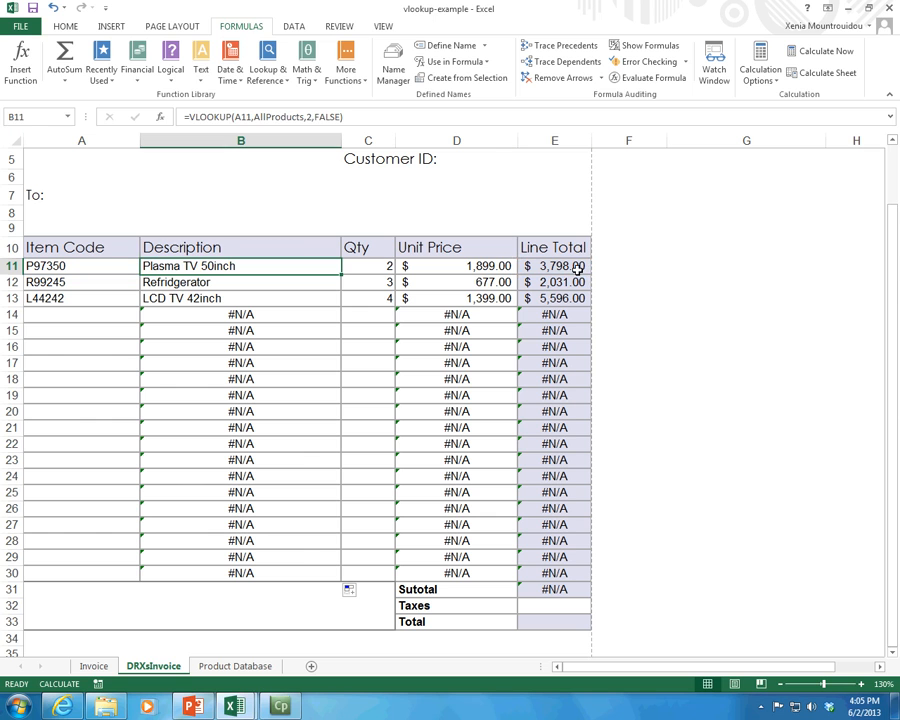
left_click(576, 264)
left_click(430, 264)
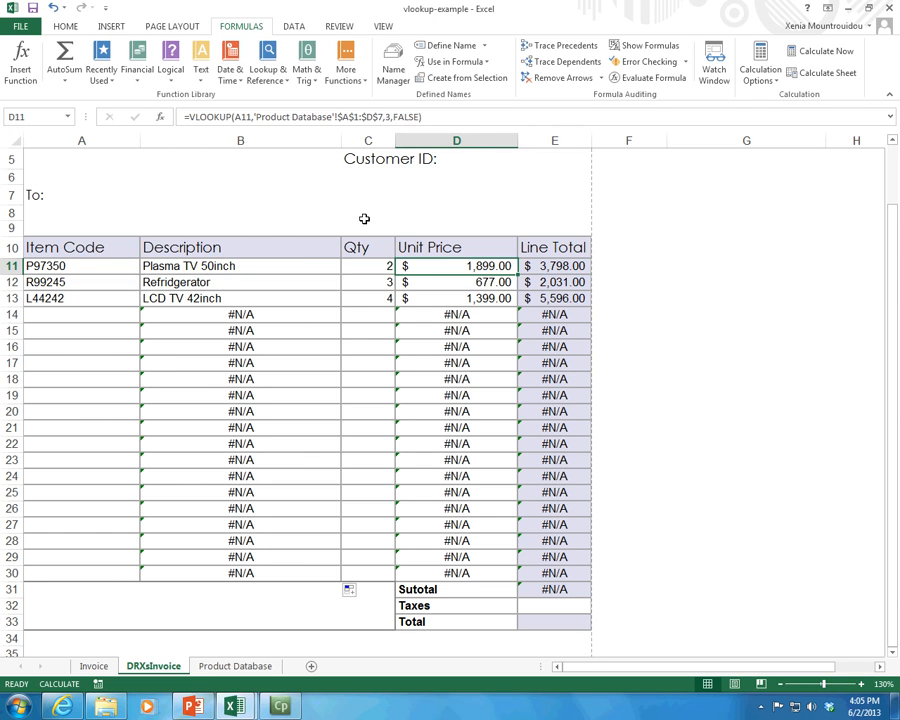
left_click_drag(254, 117, 378, 117)
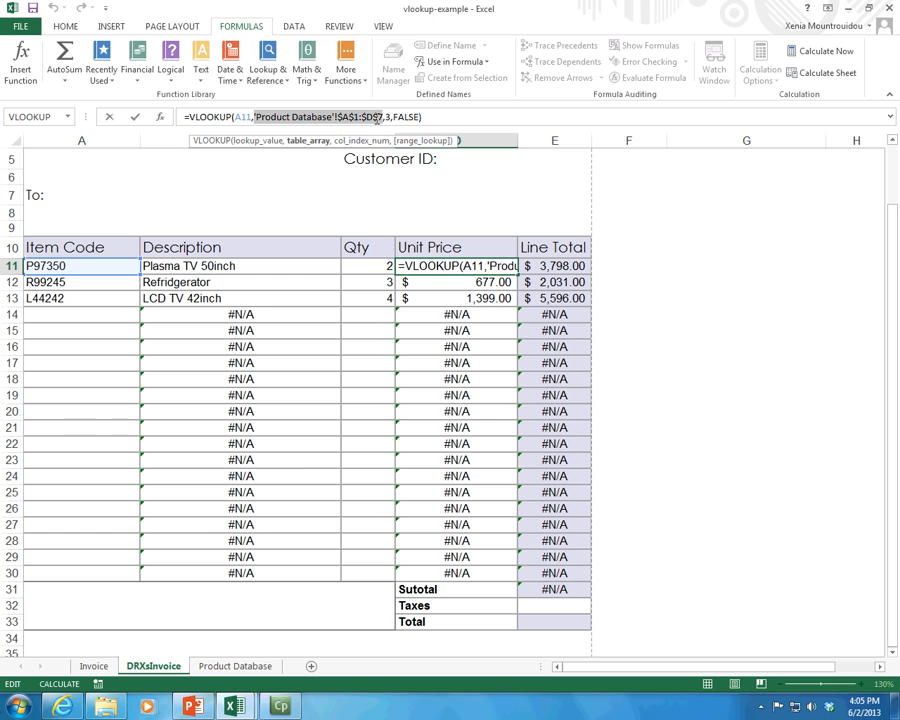
type("AllProducts")
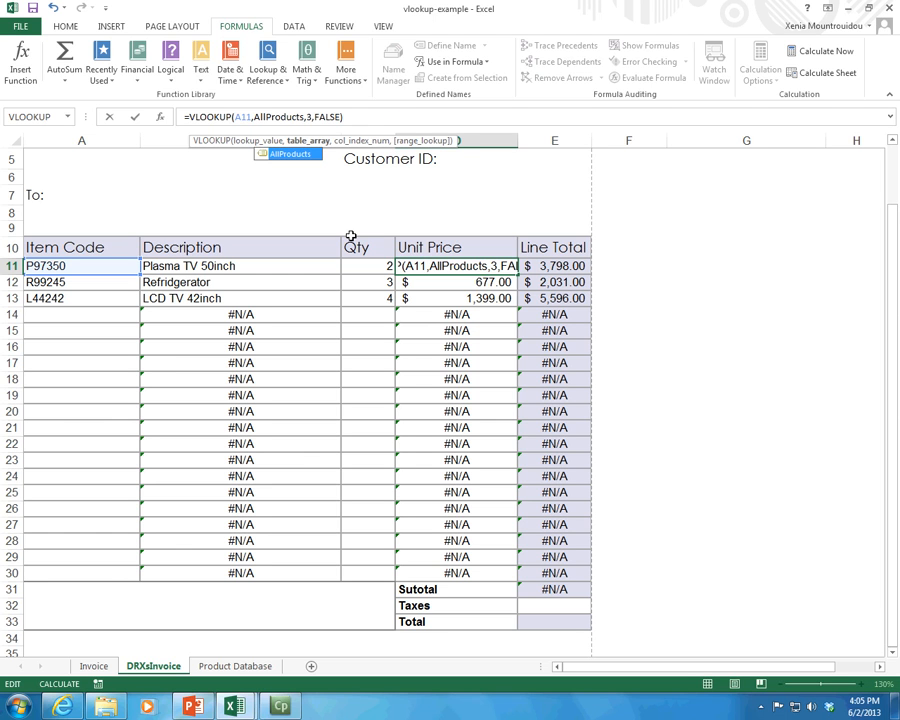
key("Return")
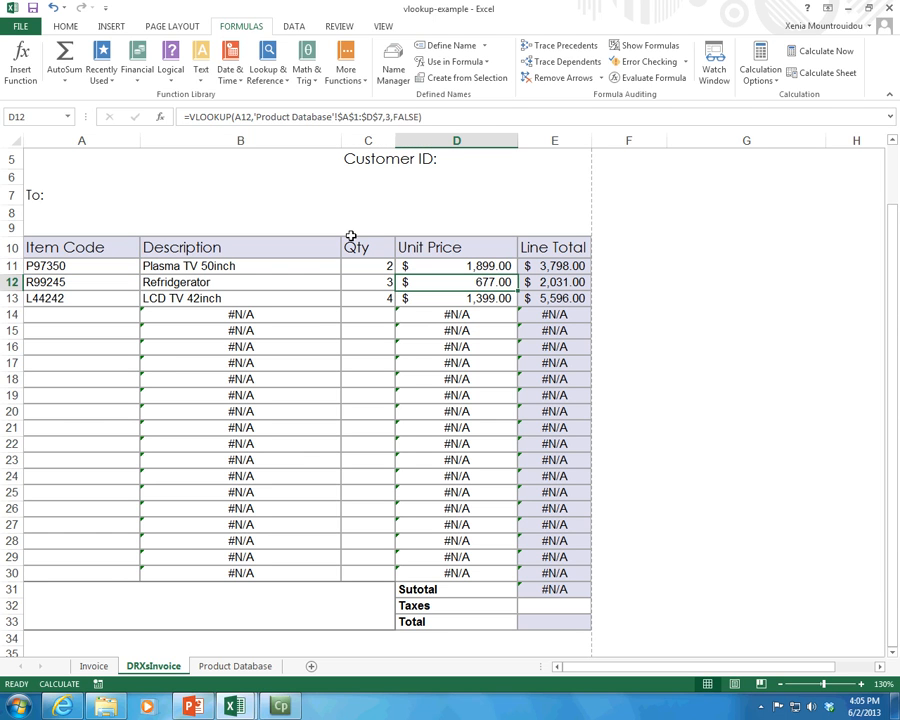
- Fill the D11 unit price formula down to D30 and recalculate the sheet
left_click(508, 266)
left_click_drag(516, 268, 512, 583)
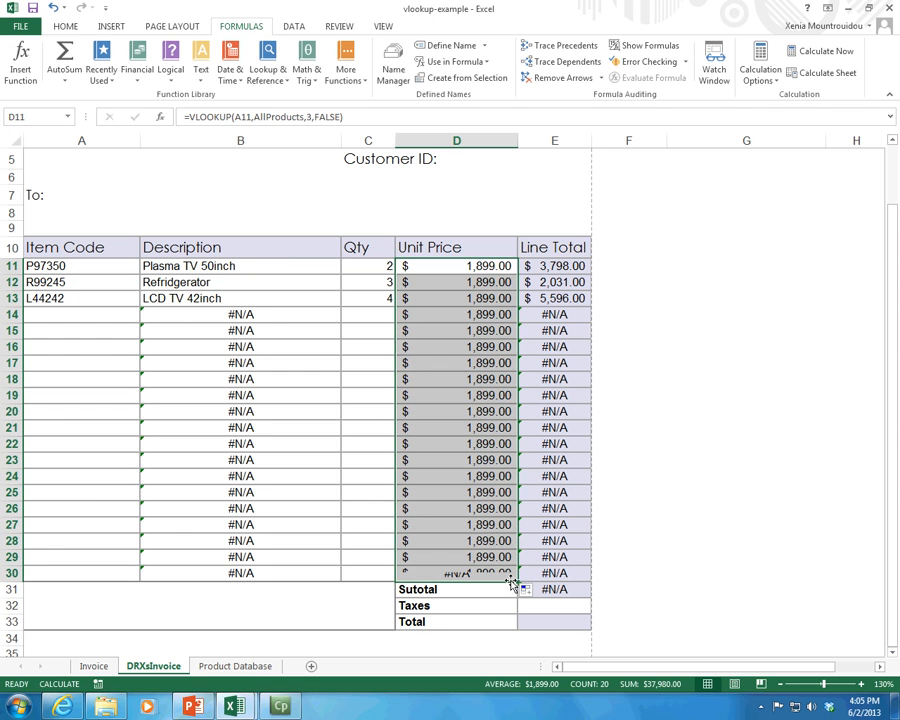
left_click(828, 80)
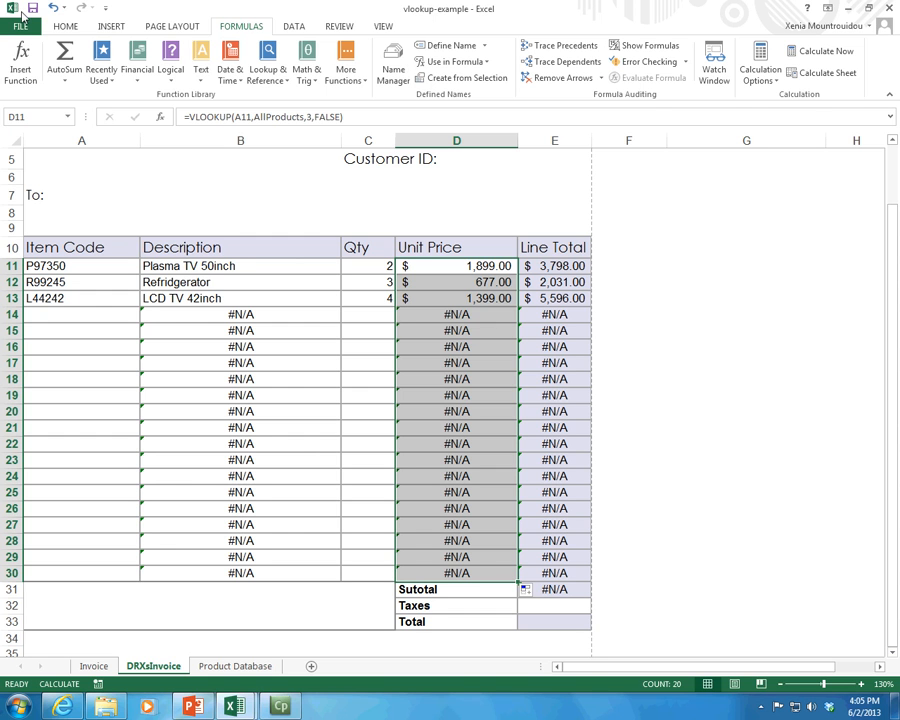
left_click(423, 391)
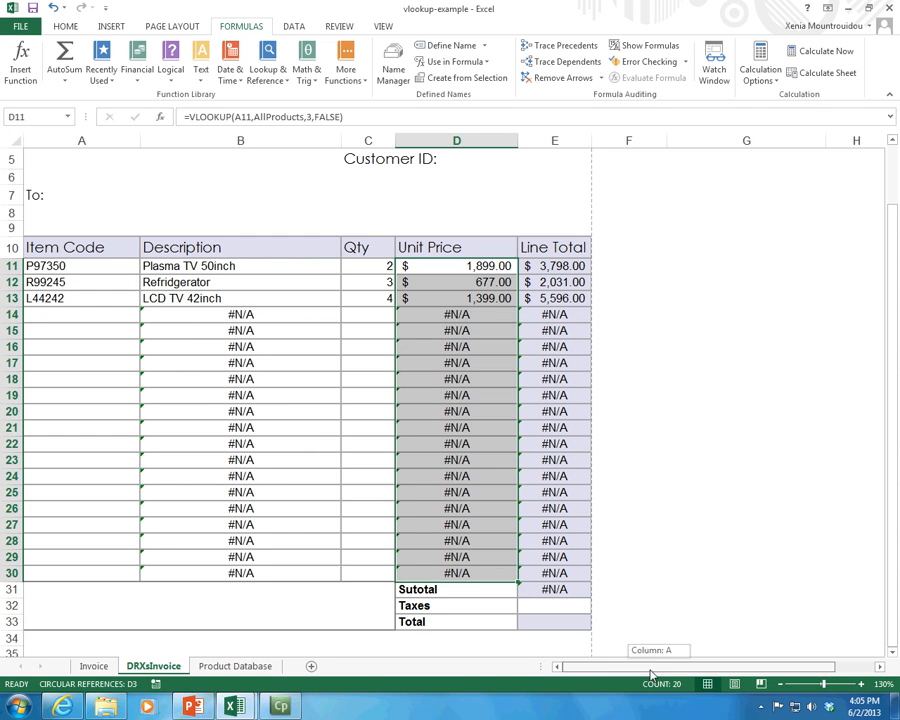
- Name the customer ID cell D5 on DRXsInvoice CustomerID
left_click(83, 195)
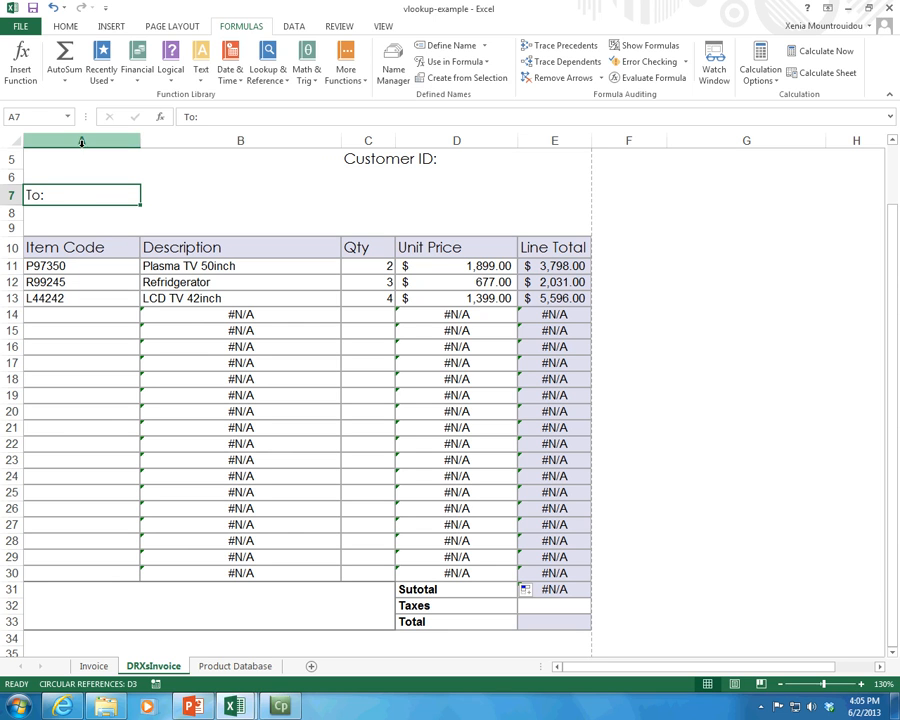
left_click(15, 117)
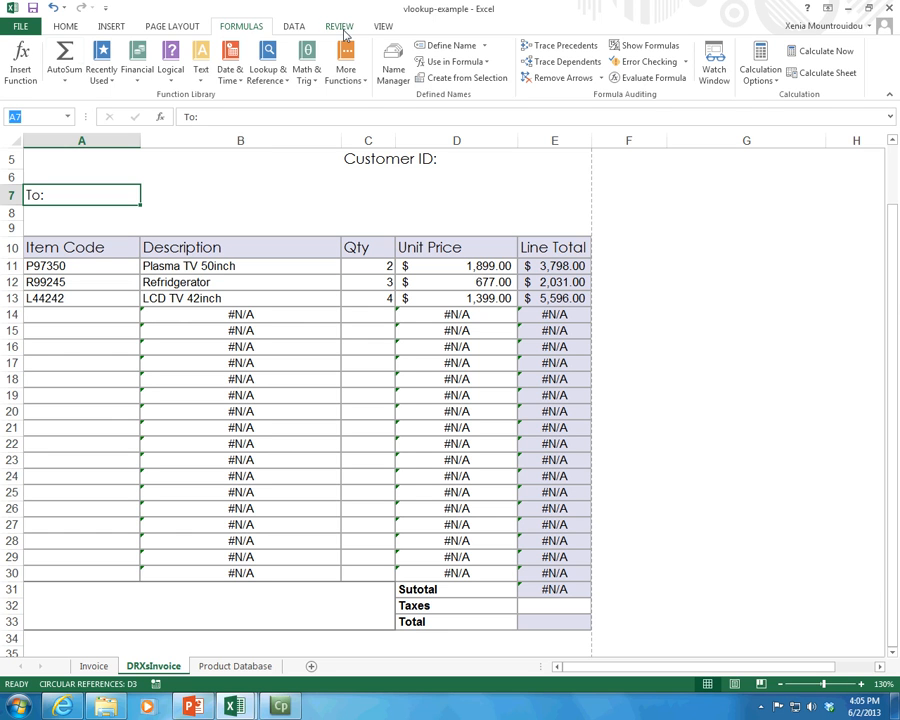
left_click(440, 155)
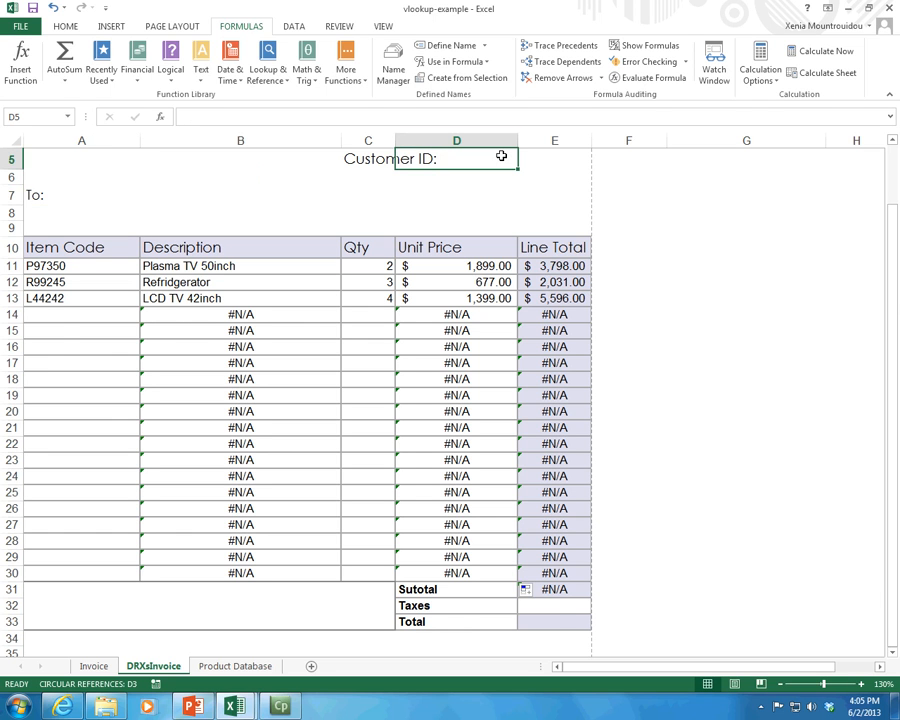
scroll(498, 154, "up", 1)
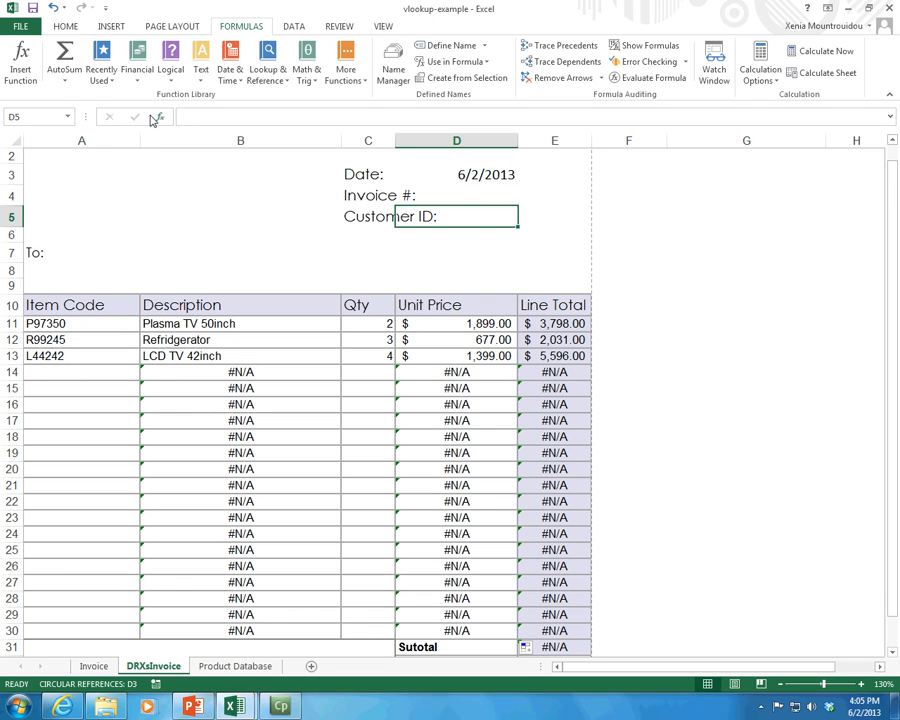
left_click(8, 117)
type("Customer ID")
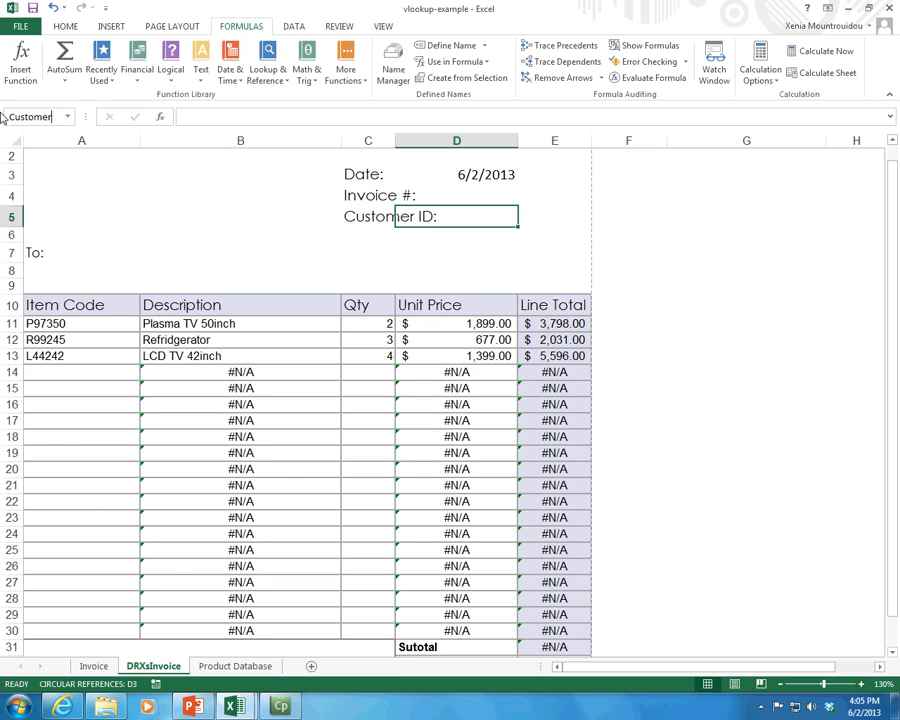
key("Return")
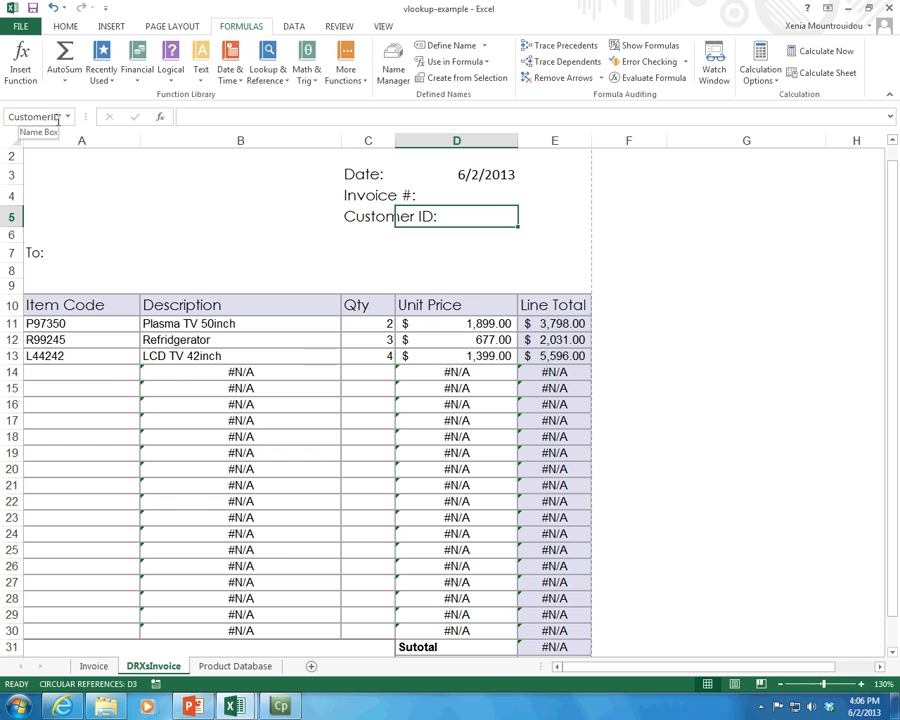
- Name the invoice number cell D4 on DRXsInvoice InvoiceNum
key("Up")
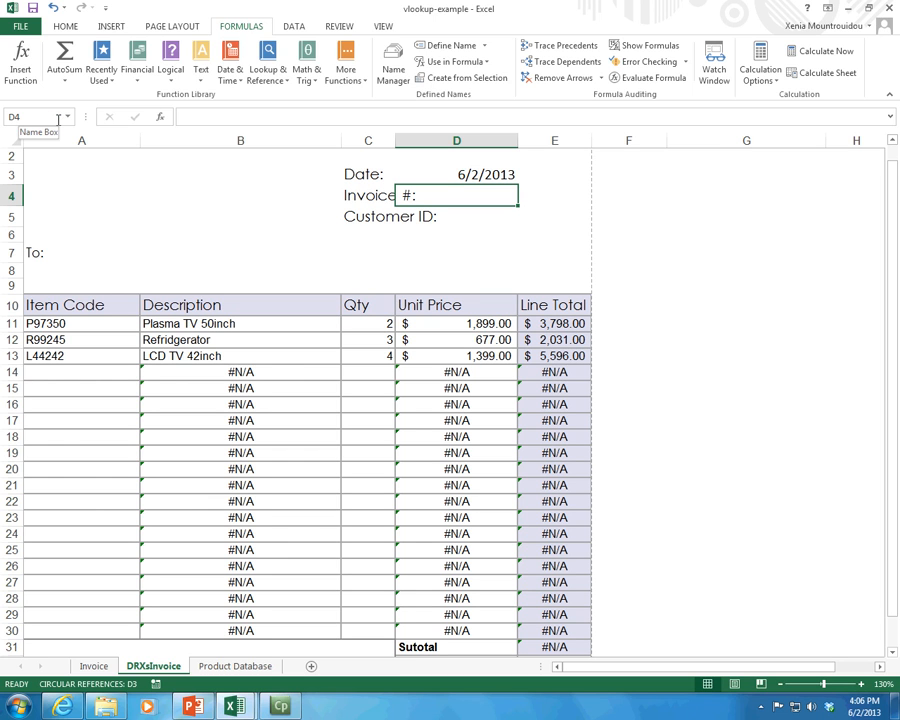
left_click(58, 119)
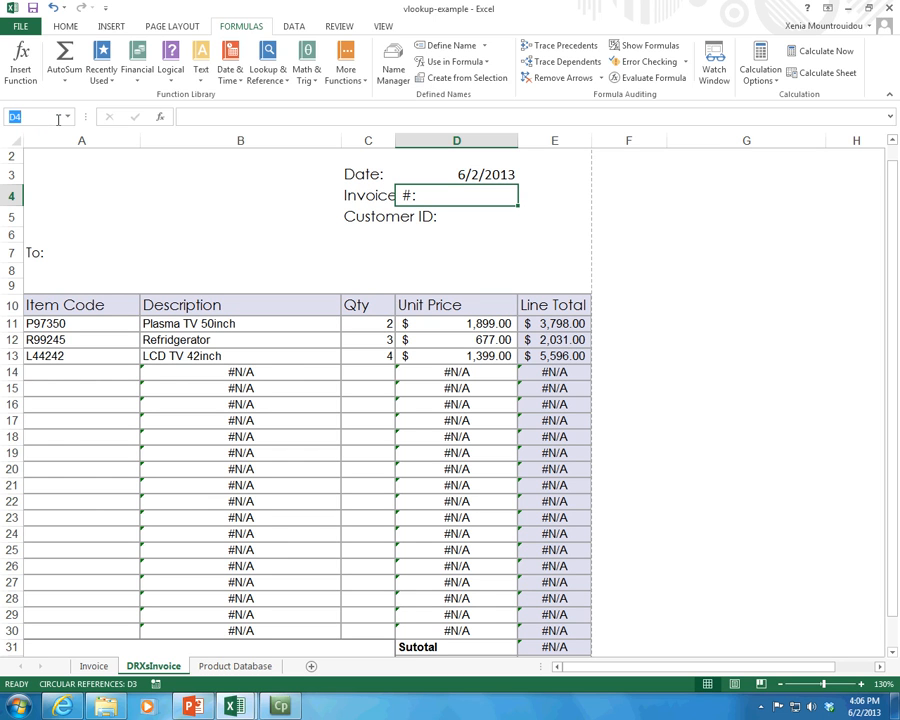
type("Invo")
type("iceNum")
key("Return")
- Name the date cell D3 on DRXsInvoice Today
key("Up")
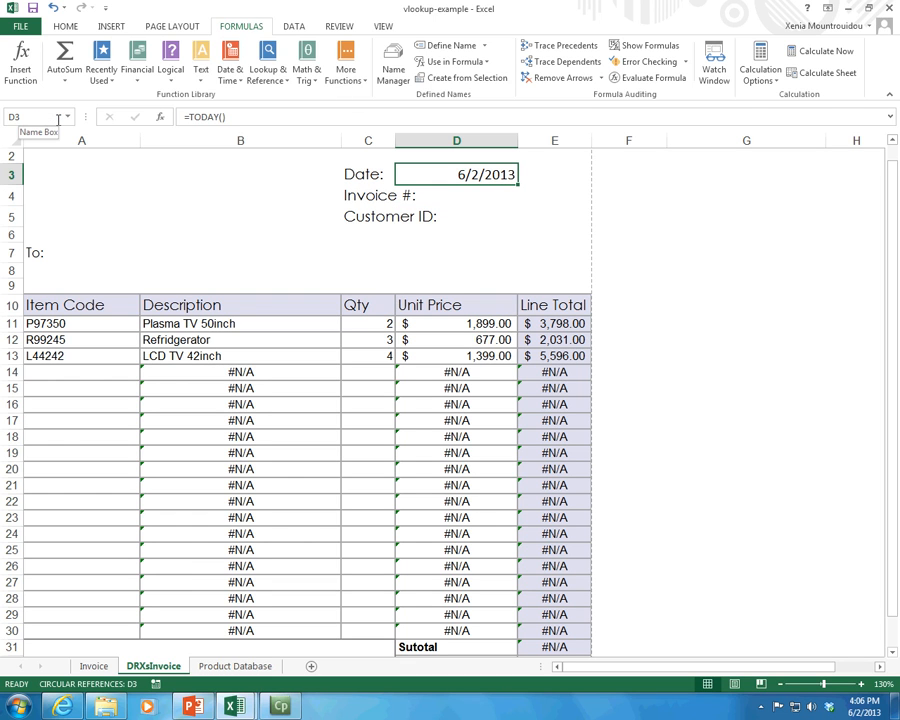
left_click(58, 119)
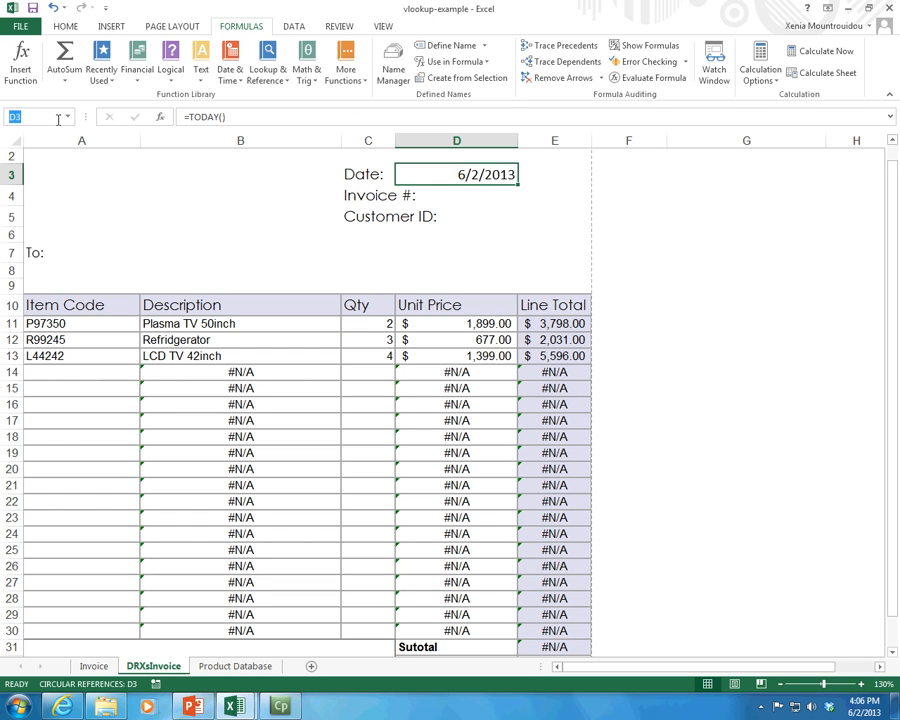
type("Today")
key("Return")
- Switch to the Product Database sheet and review the Print_Area, Products and AllProducts entries in the Name Manager
left_click(237, 667)
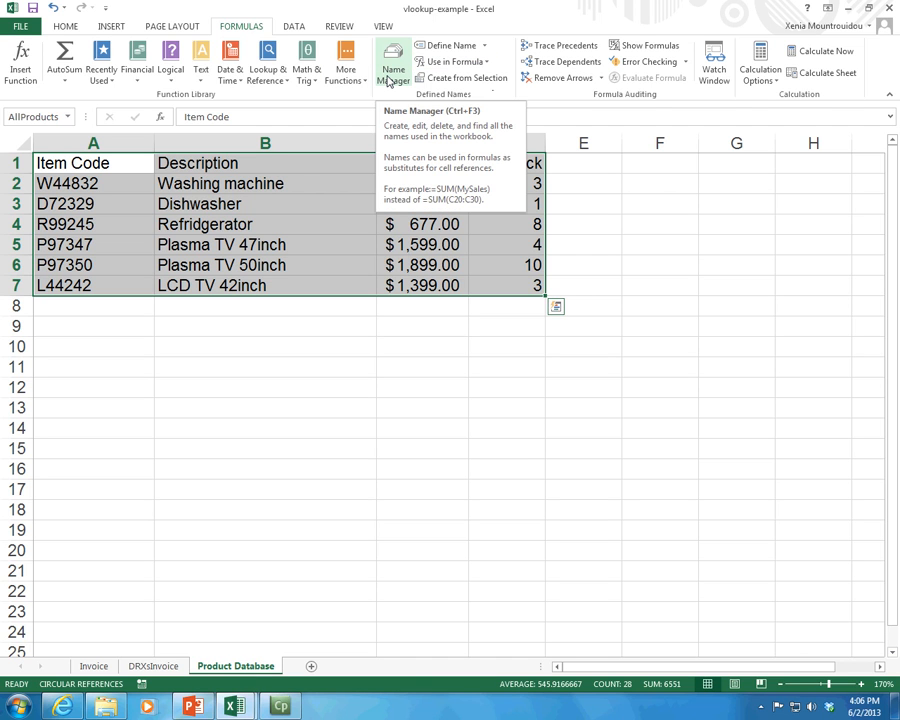
left_click(389, 80)
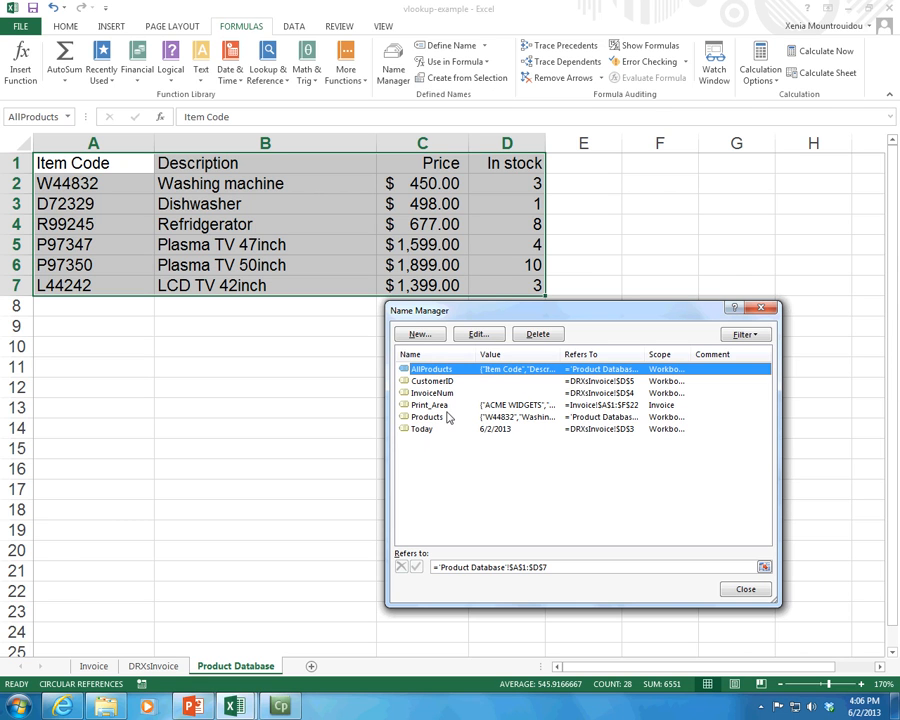
left_click(429, 406)
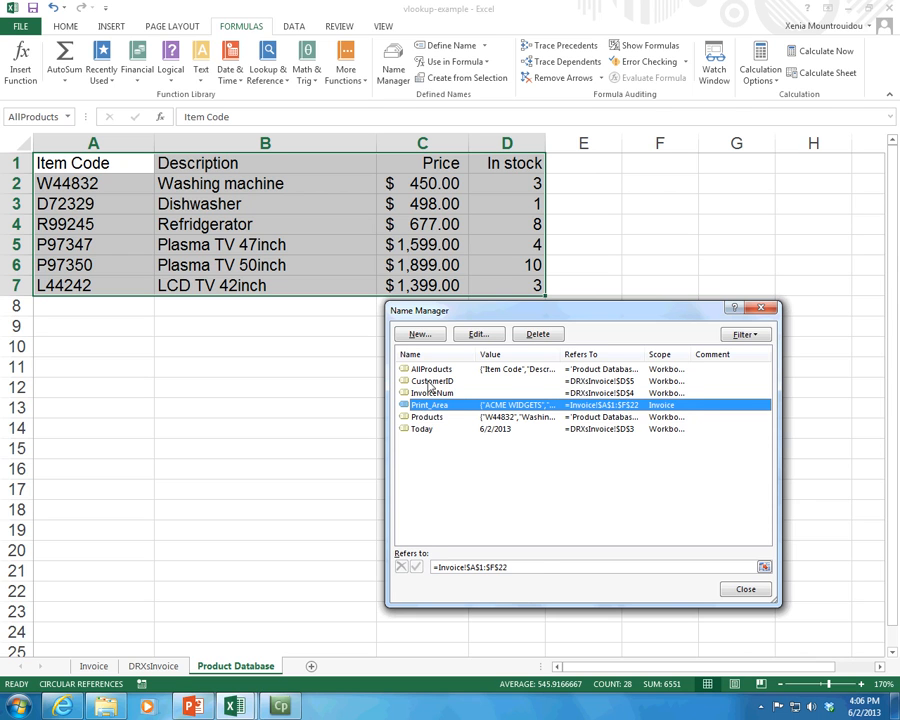
left_click(436, 417)
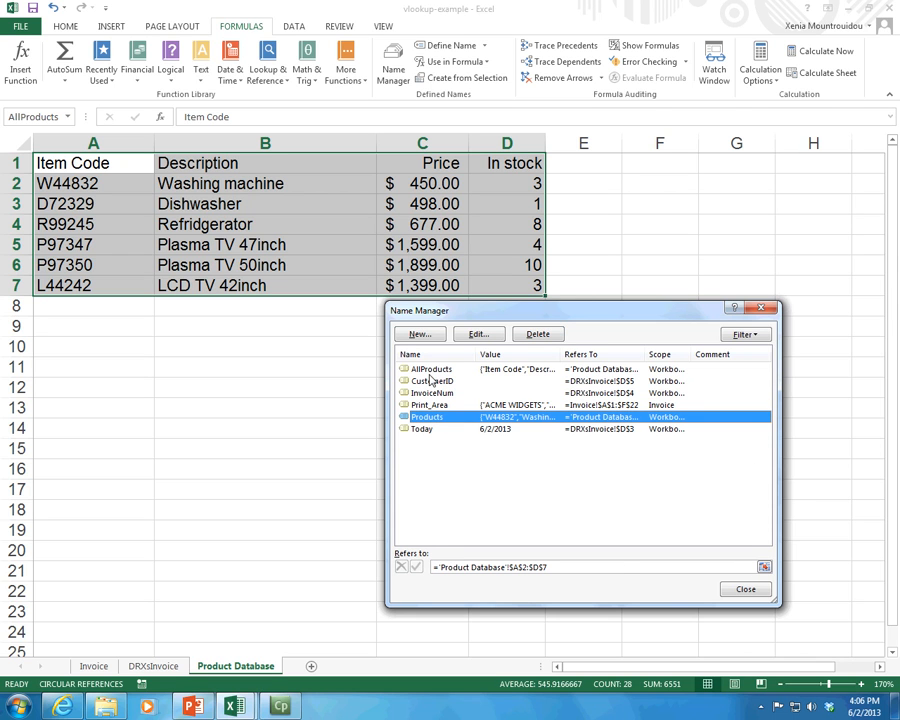
key("Home")
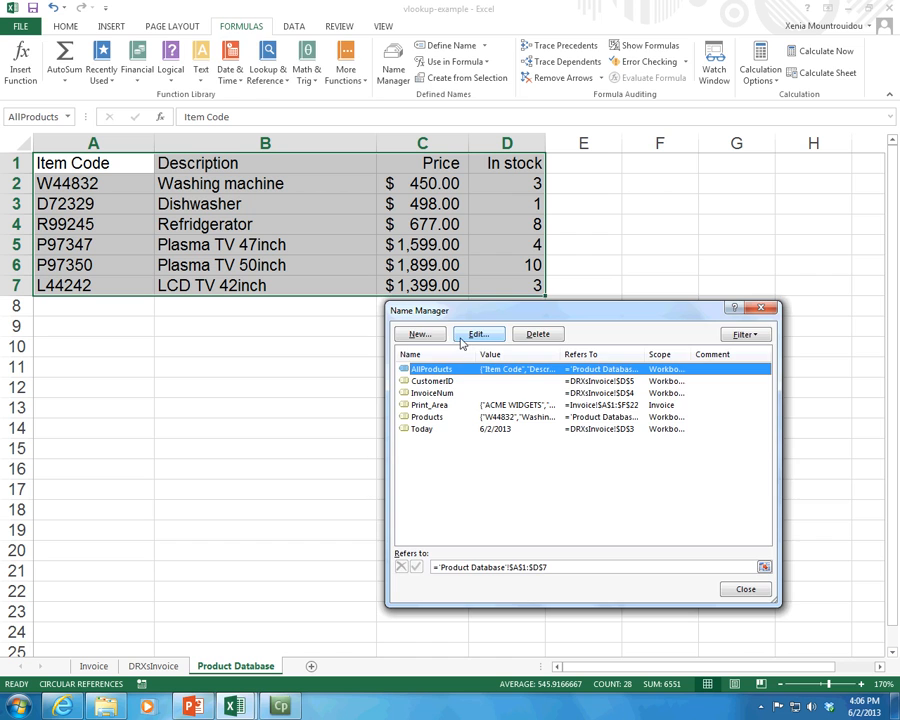
- Try redefining AllProducts as 'Product Database'!$A$2:$D$7, cancel the edit and close the Name Manager
left_click(462, 341)
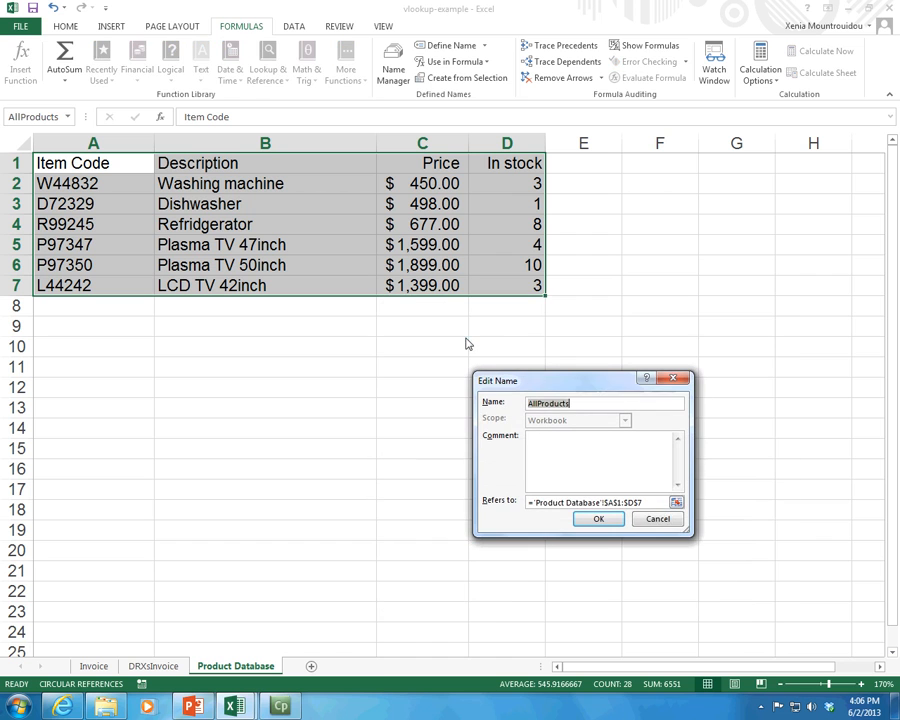
left_click(676, 502)
left_click_drag(90, 183, 490, 284)
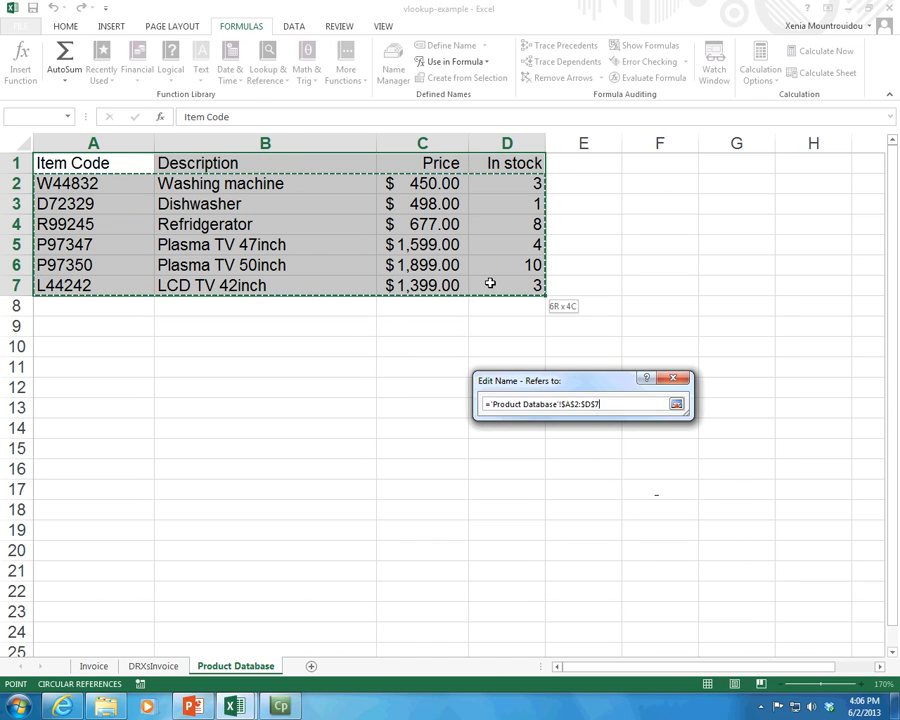
left_click(677, 404)
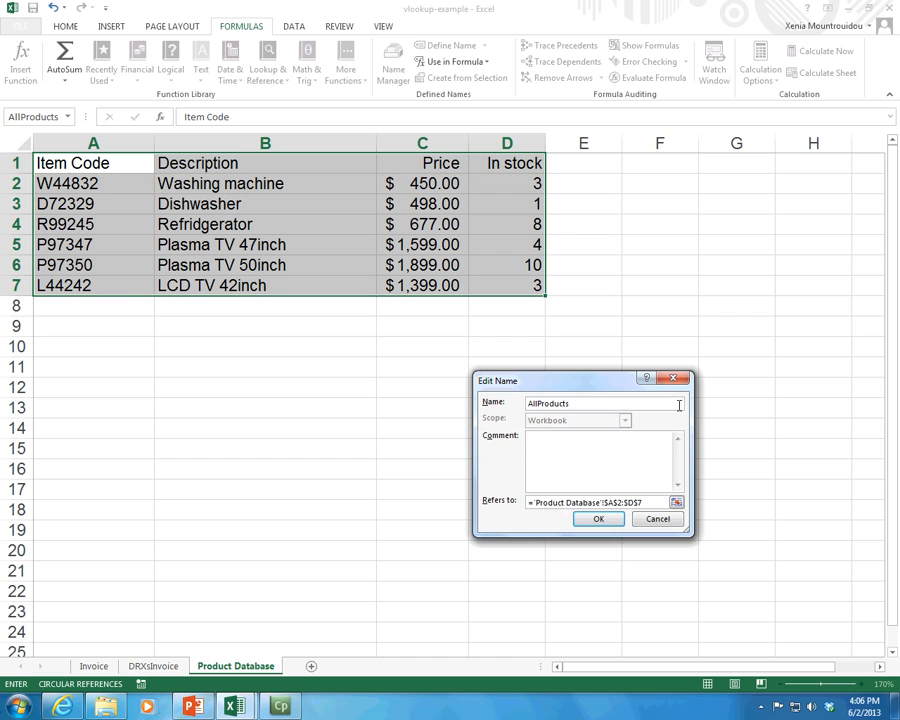
left_click(664, 520)
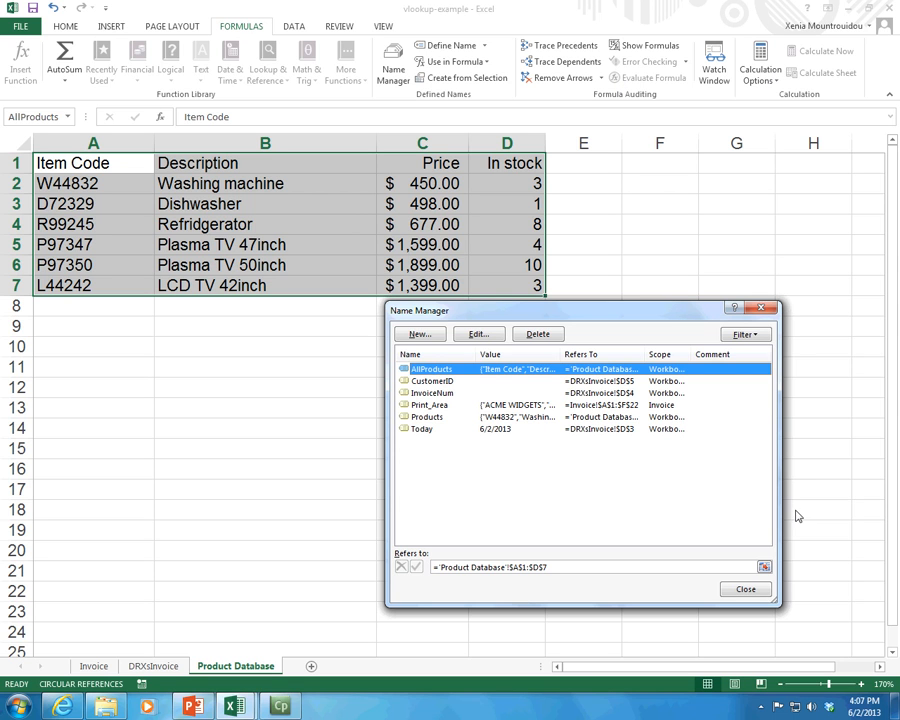
left_click(747, 588)
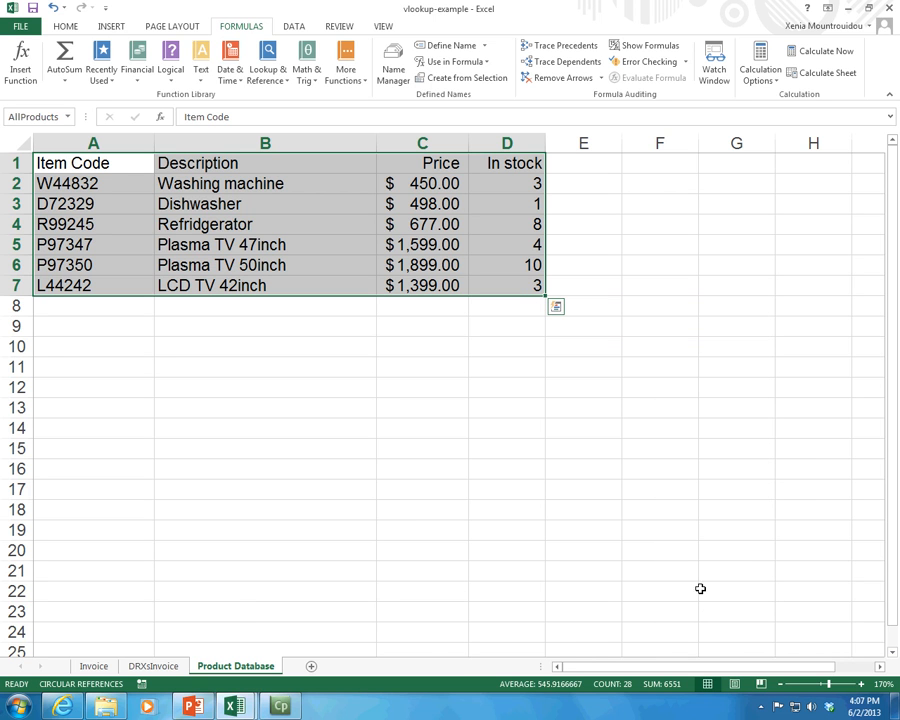
- Reselect A1:D7 on Product Database as the table array of the B11 lookup on DRXsInvoice
left_click(176, 668)
left_click(180, 324)
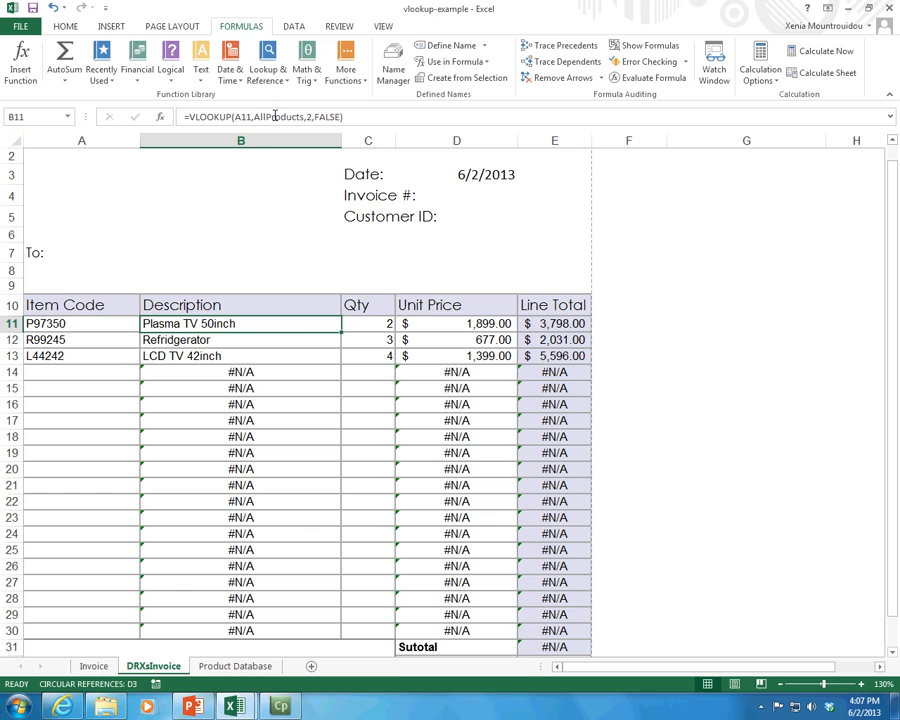
left_click_drag(254, 117, 308, 118)
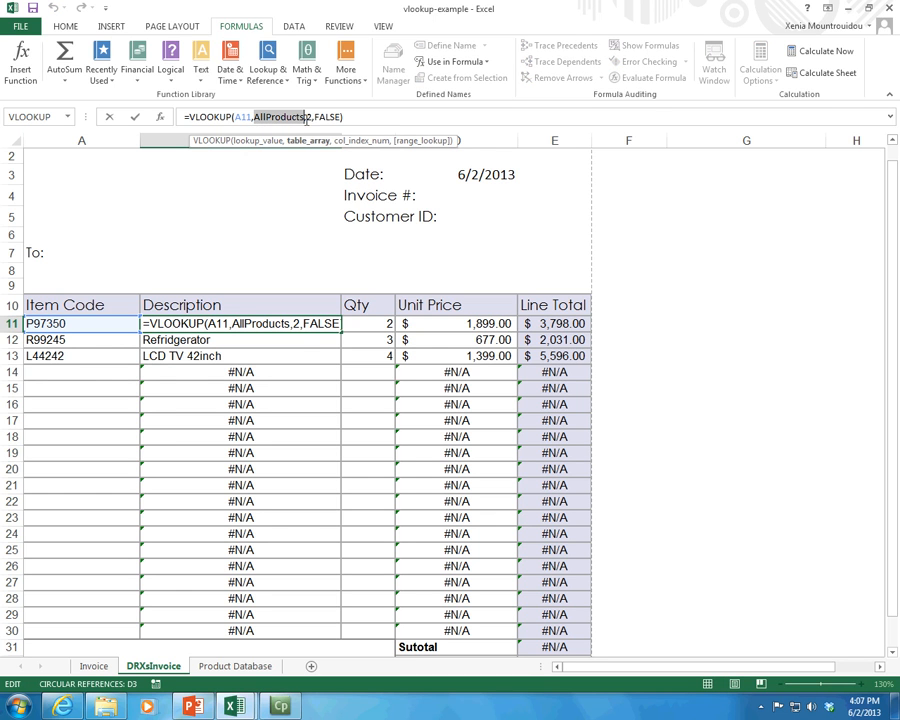
left_click(235, 666)
left_click_drag(70, 163, 512, 283)
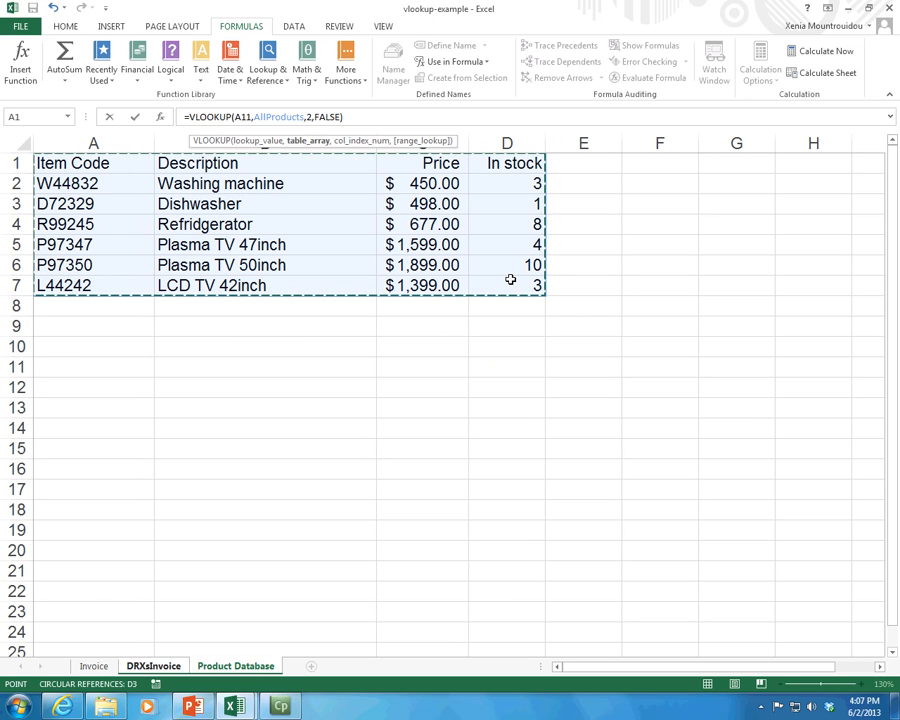
key("Return")
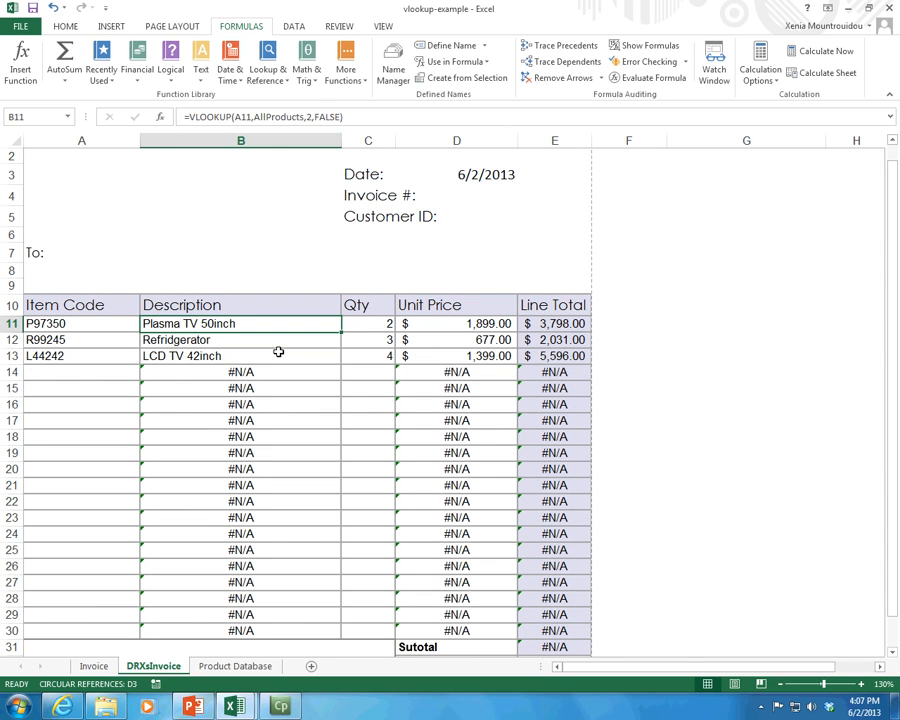
- Open the Name Manager from DRXsInvoice and examine the range that AllProducts refers to
left_click(390, 63)
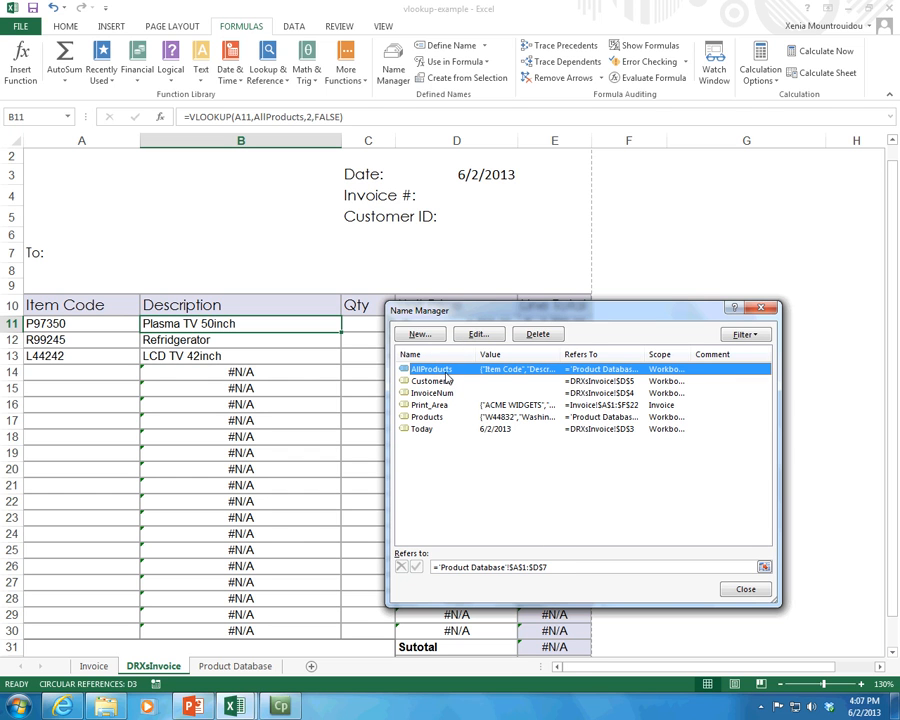
left_click(583, 566)
left_click(415, 566)
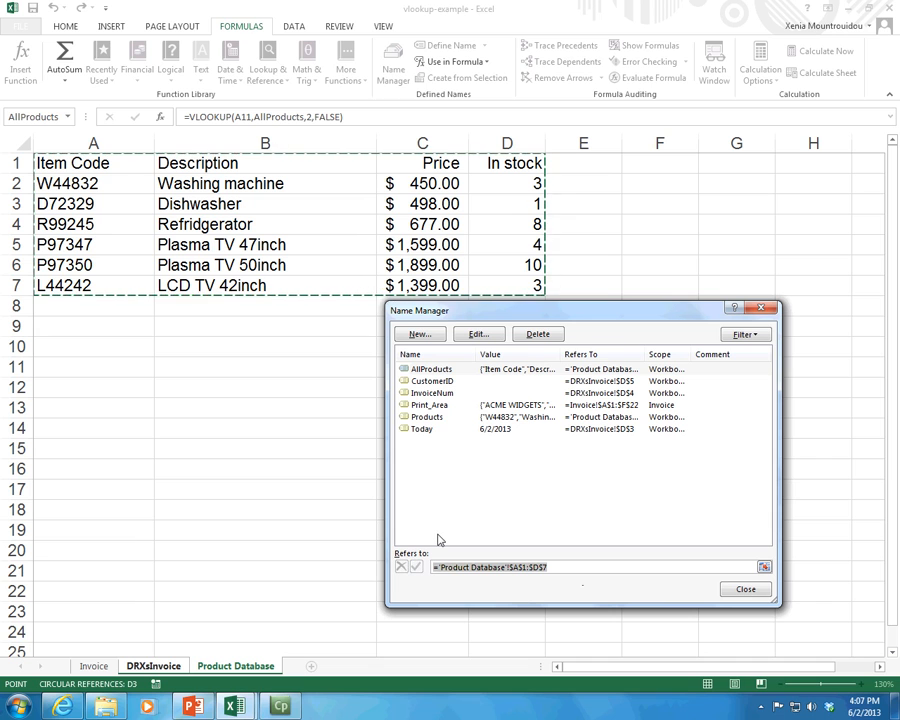